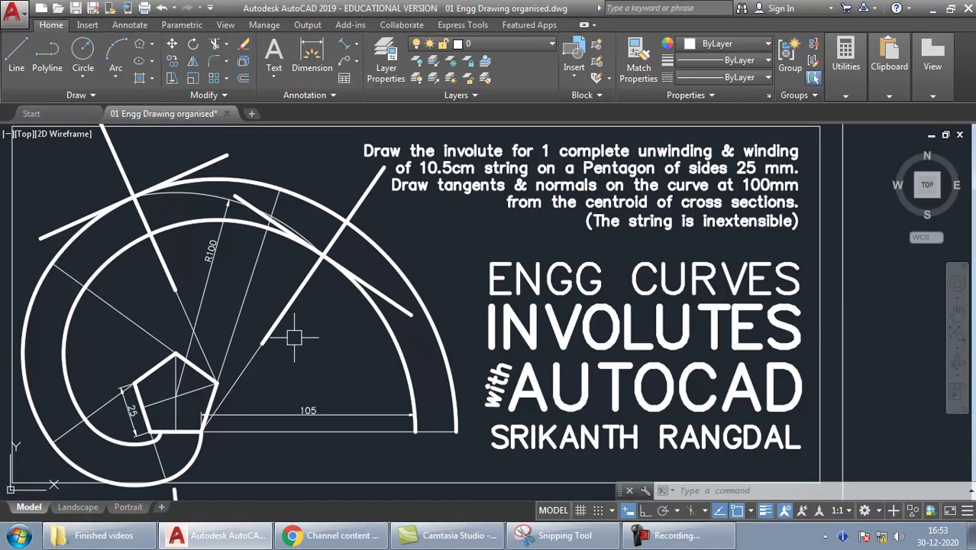
# Step: Erase one line lying along the pentagon's upper-left edge
pyautogui.click(155, 367)
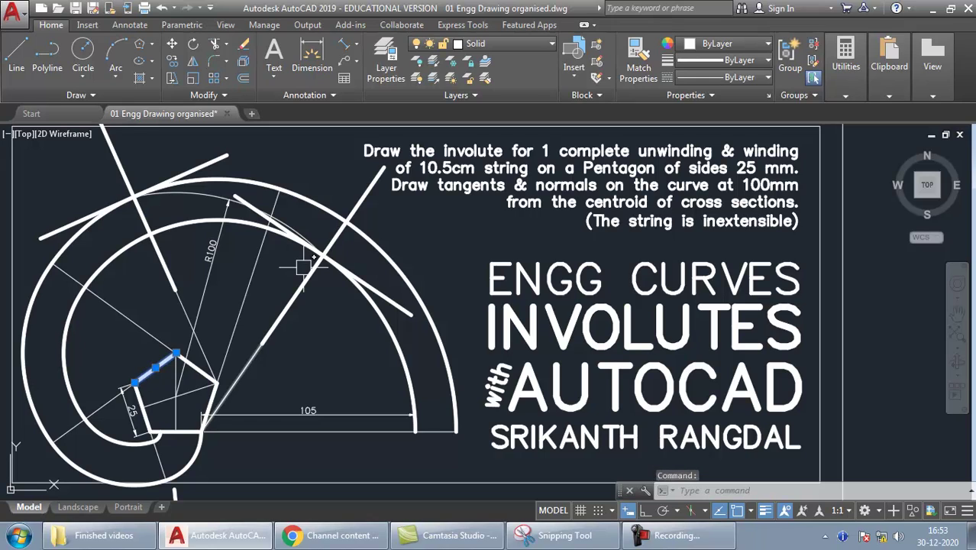
pyautogui.press('Delete')
pyautogui.press('Escape')
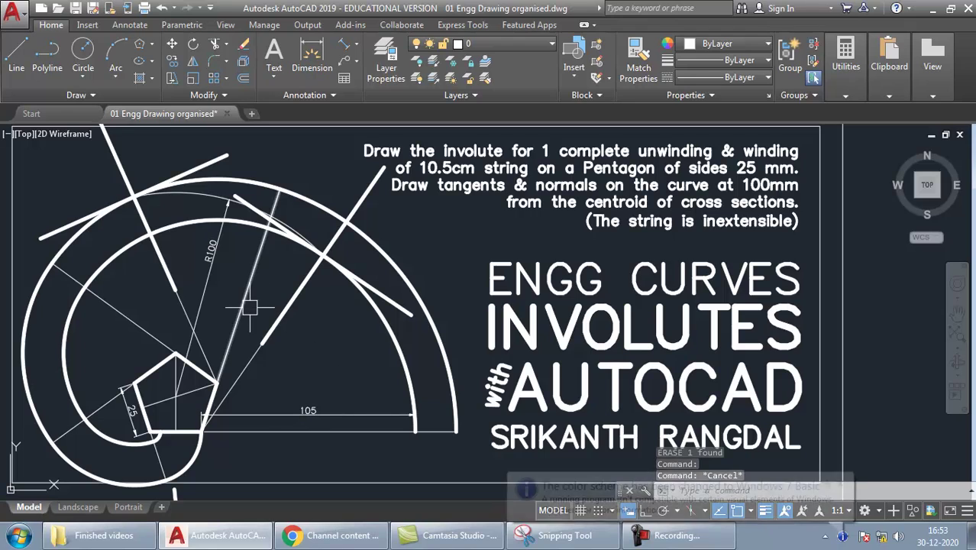
pyautogui.click(256, 357)
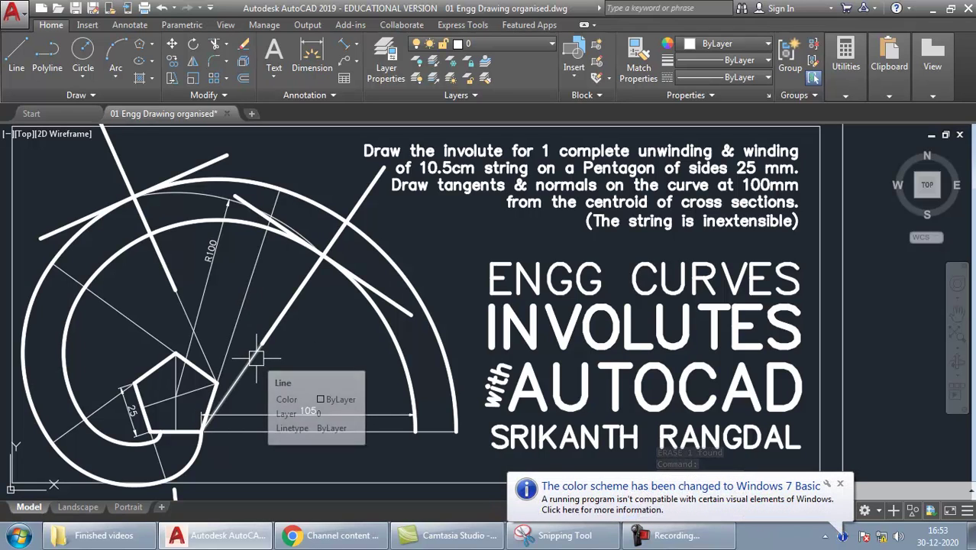
pyautogui.press('Delete')
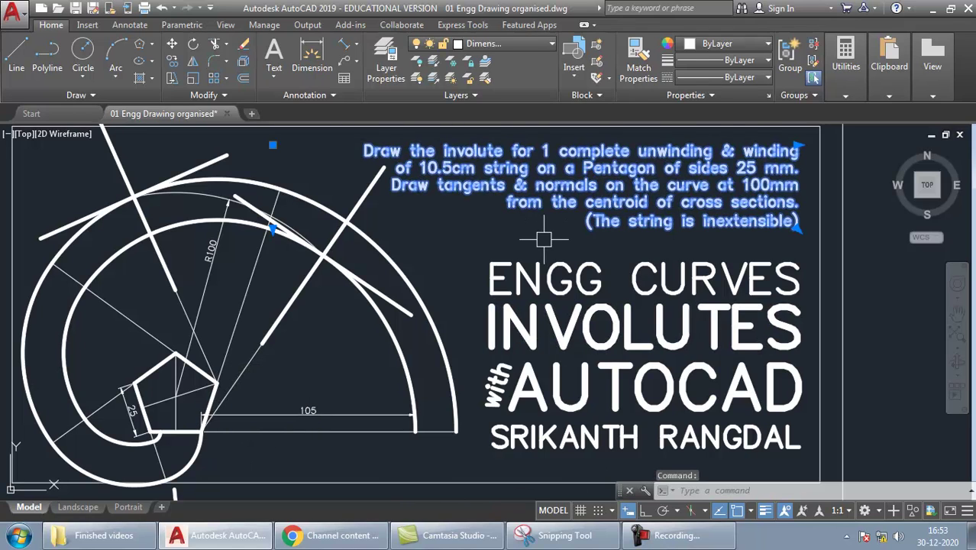
# Step: Review the involute problem statement and the pentagon's upper-left side in the finished drawing
pyautogui.press('Escape')
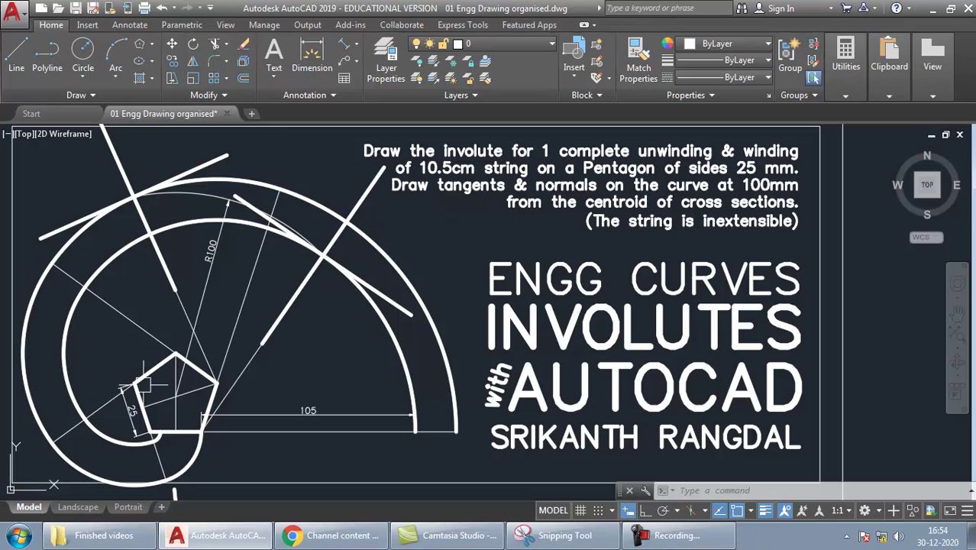
pyautogui.moveTo(151, 371)
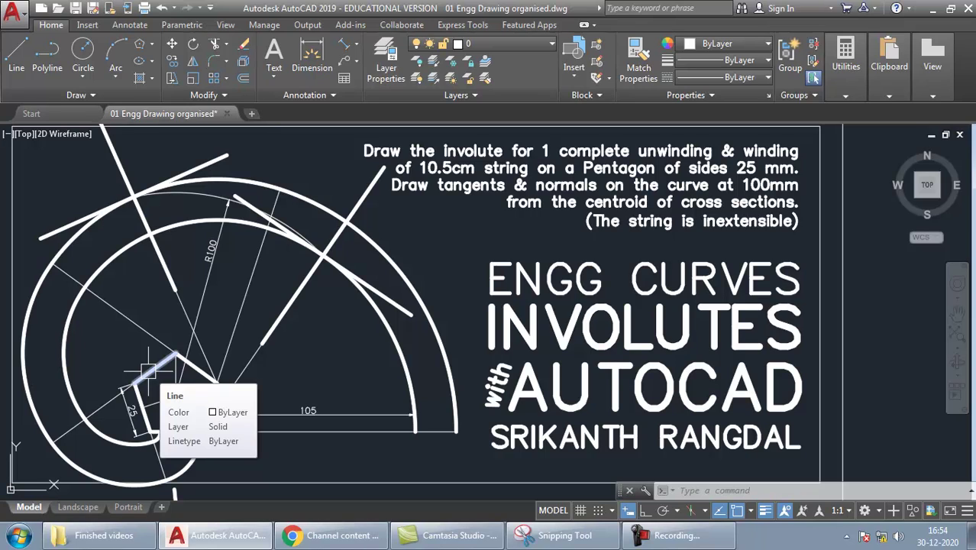
pyautogui.click(150, 371)
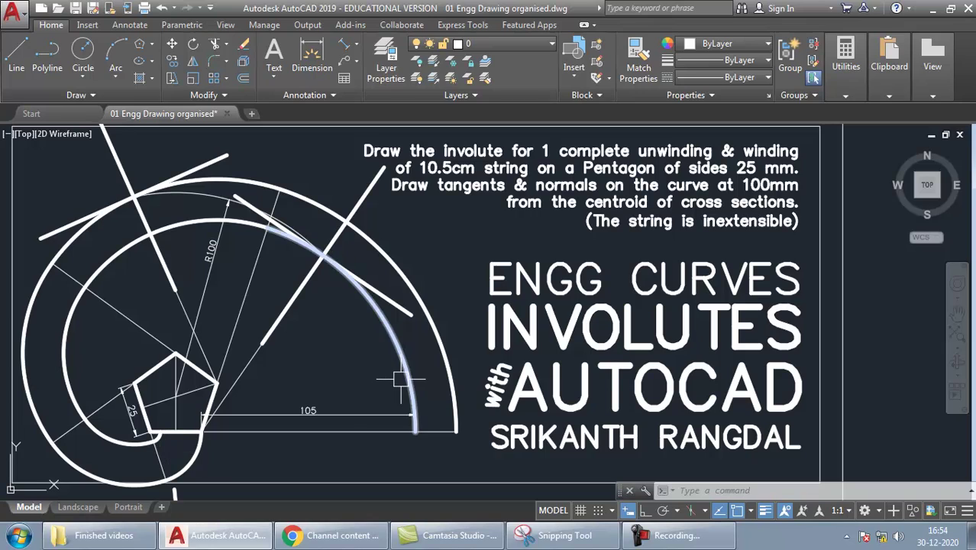
# Step: Examine the outer involute's smallest arc, its centre at the pentagon's lower-left vertex, and the side and thin line forming the next radius
pyautogui.click(194, 449)
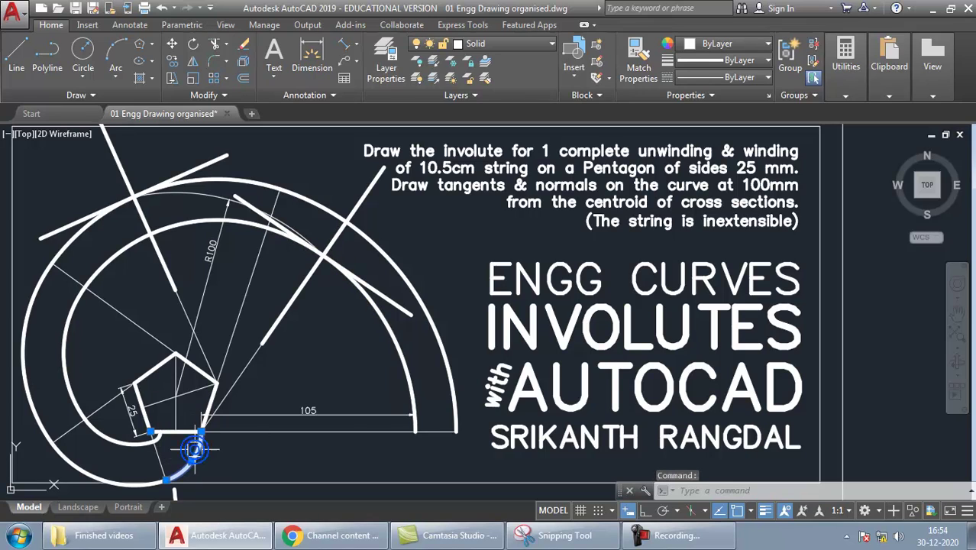
pyautogui.click(183, 439)
pyautogui.press('Escape')
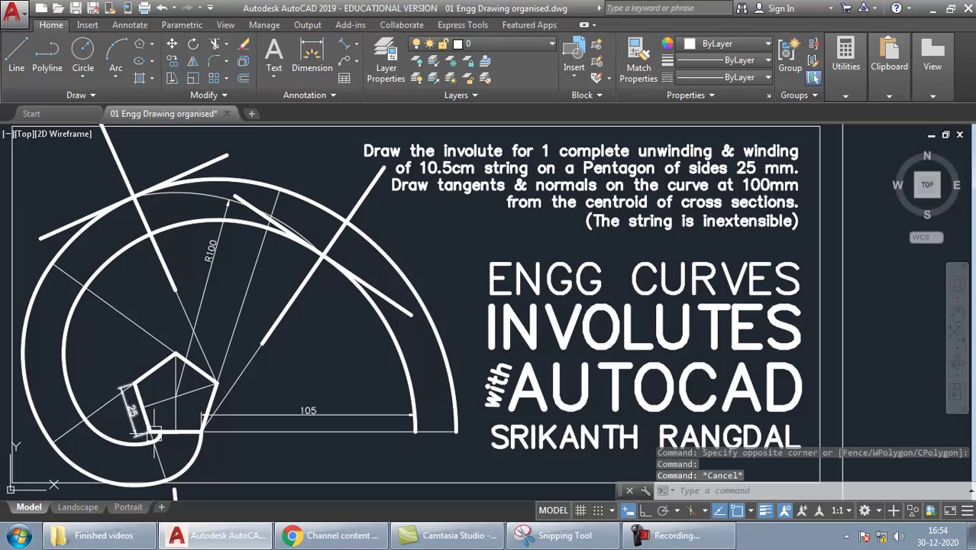
pyautogui.click(195, 451)
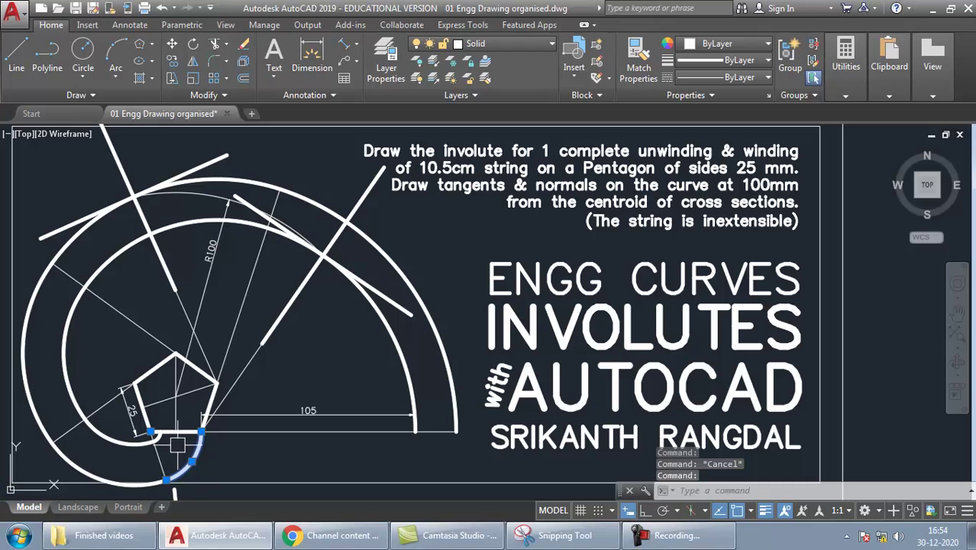
pyautogui.moveTo(177, 441); pyautogui.dragTo(174, 405, button='middle')
pyautogui.press('Escape')
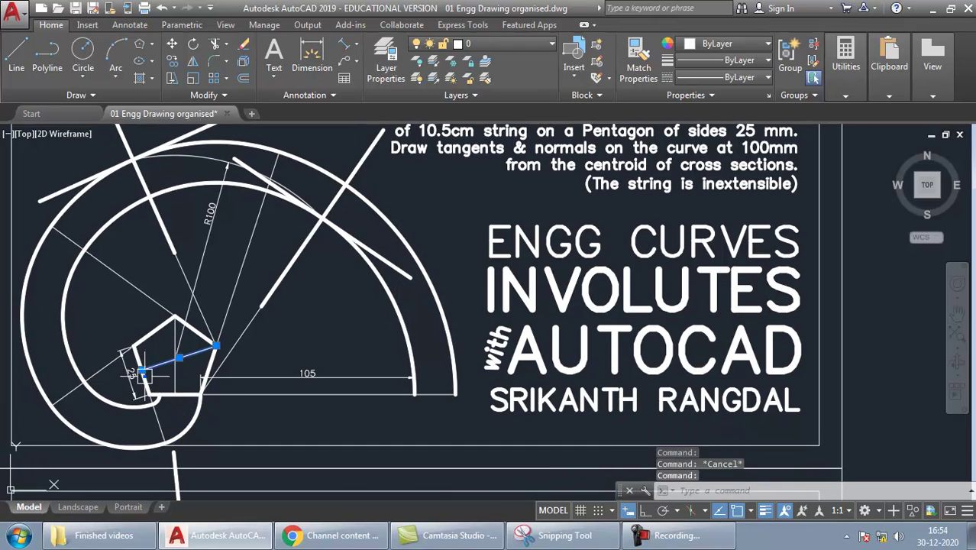
pyautogui.click(148, 376)
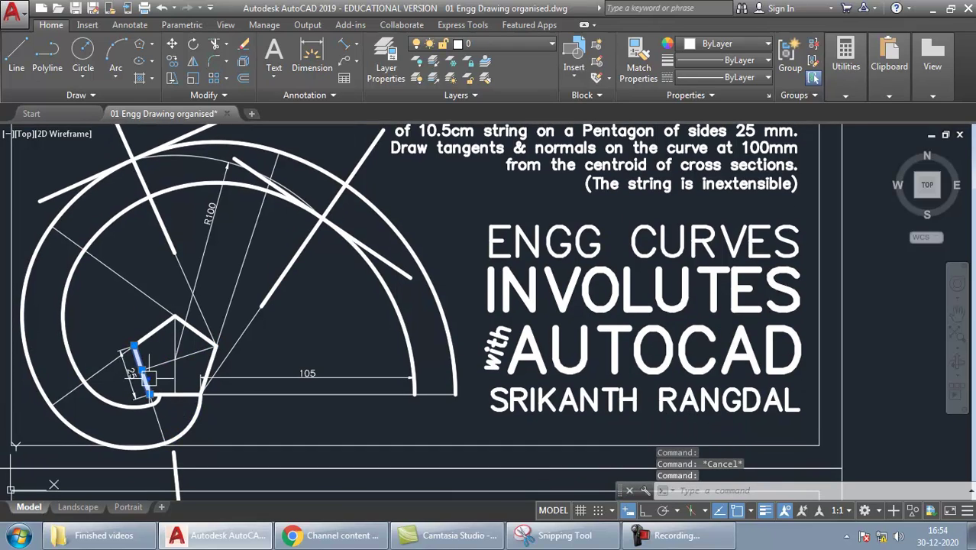
pyautogui.click(157, 419)
pyautogui.click(142, 370)
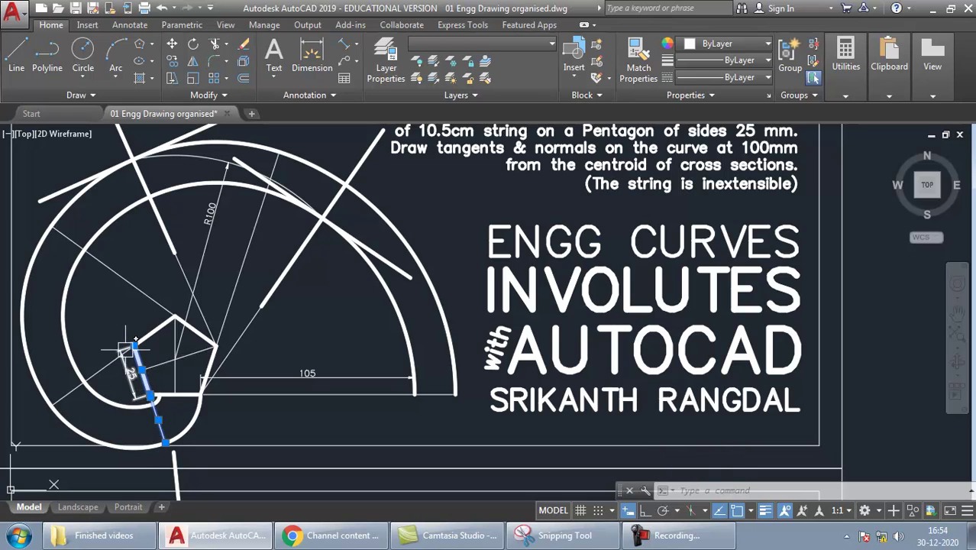
pyautogui.press('Escape')
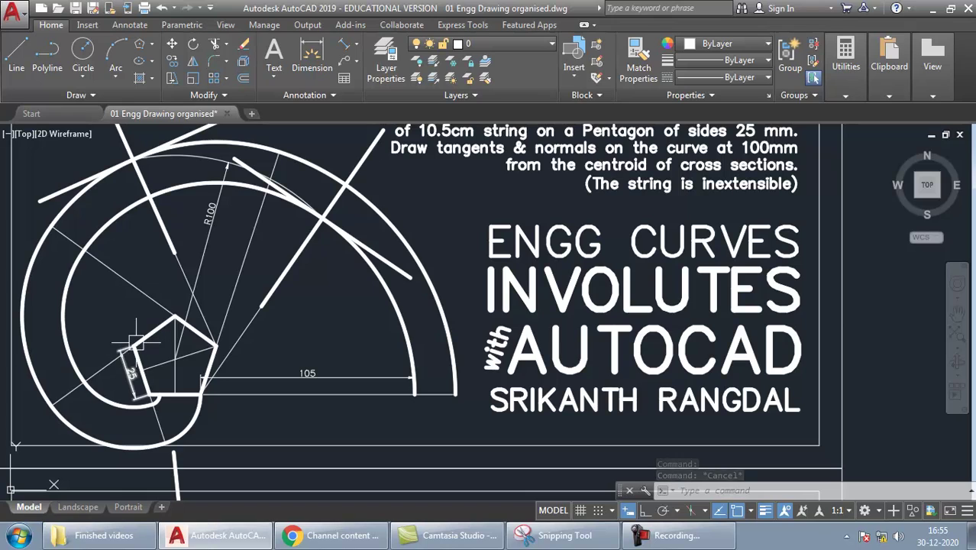
# Step: Inspect the remaining arcs of the outer involute one after another, checking which pentagon vertex is the centre of each
pyautogui.click(91, 440)
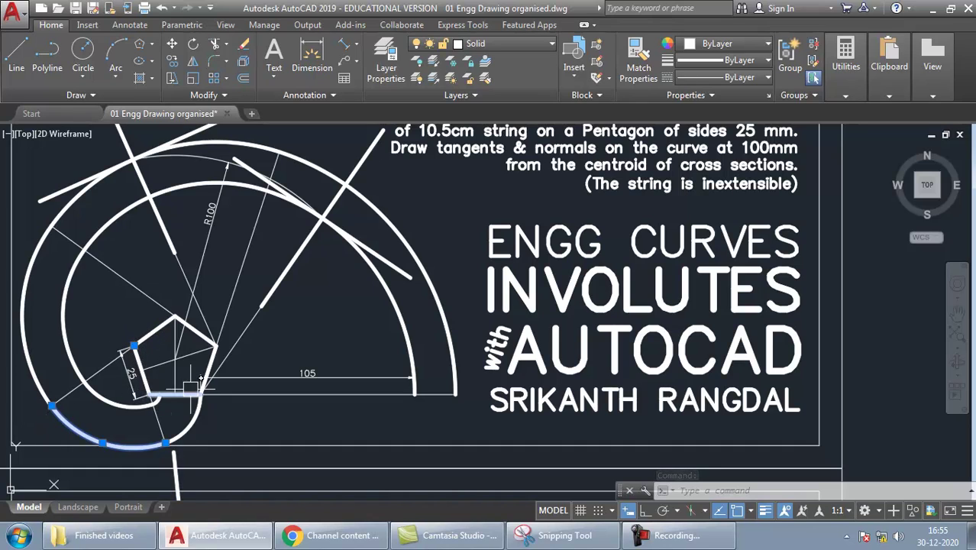
pyautogui.press('Escape')
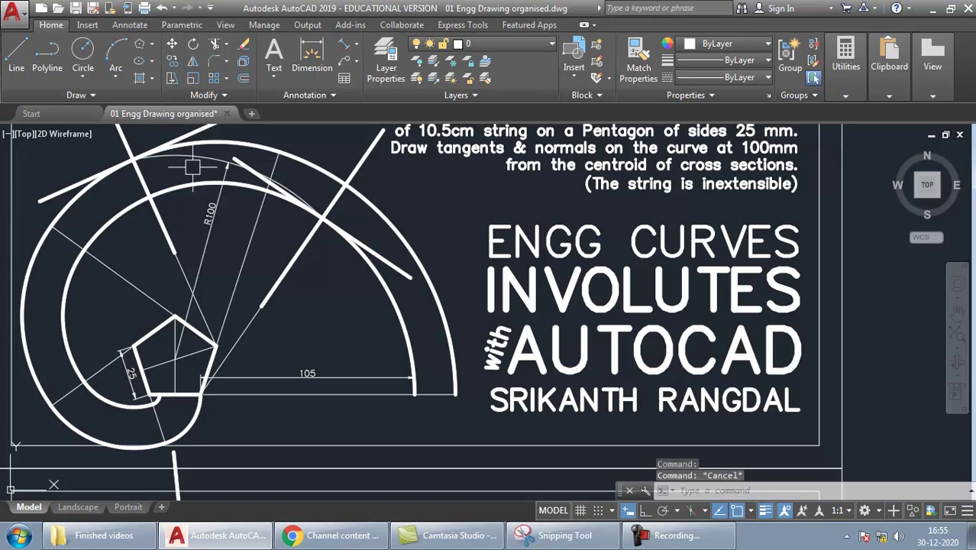
pyautogui.click(35, 258)
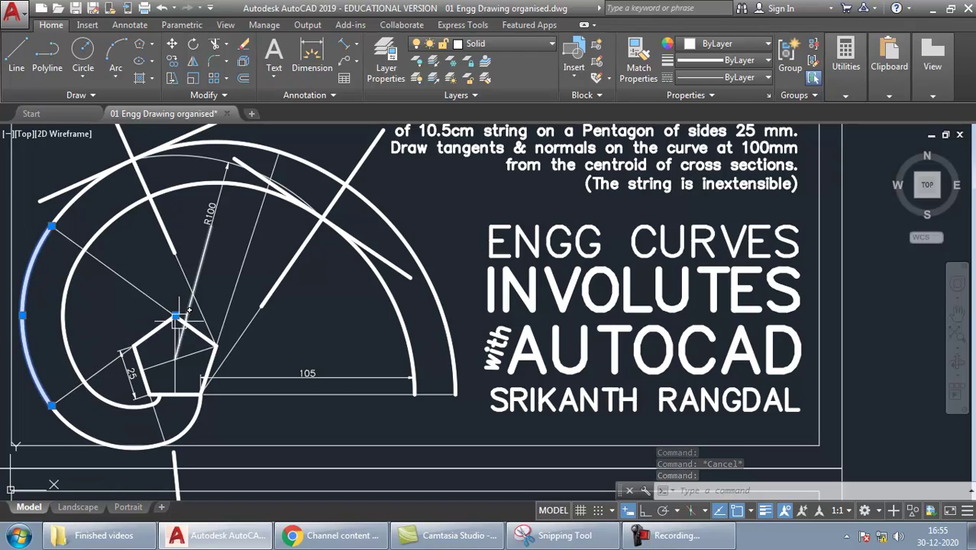
pyautogui.press('Escape')
pyautogui.click(85, 197)
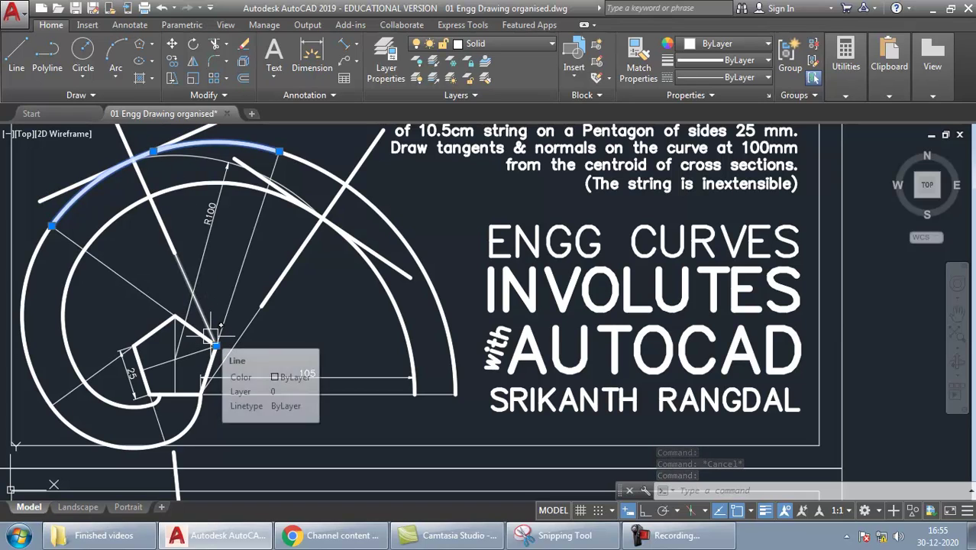
pyautogui.press('Escape')
pyautogui.click(395, 218)
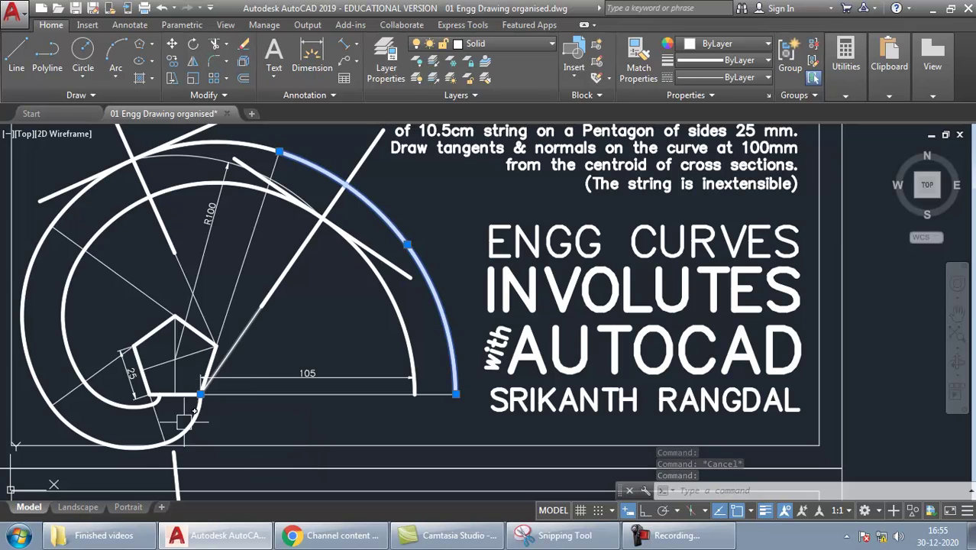
pyautogui.press('Escape')
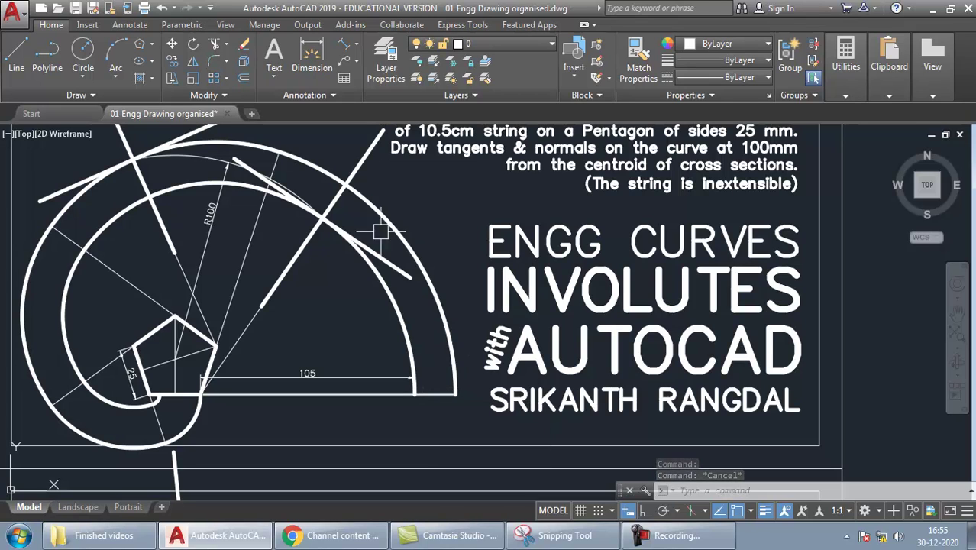
# Step: Move the 105 string-length dimension below the horizontal line extending from the pentagon's base
pyautogui.click(305, 378)
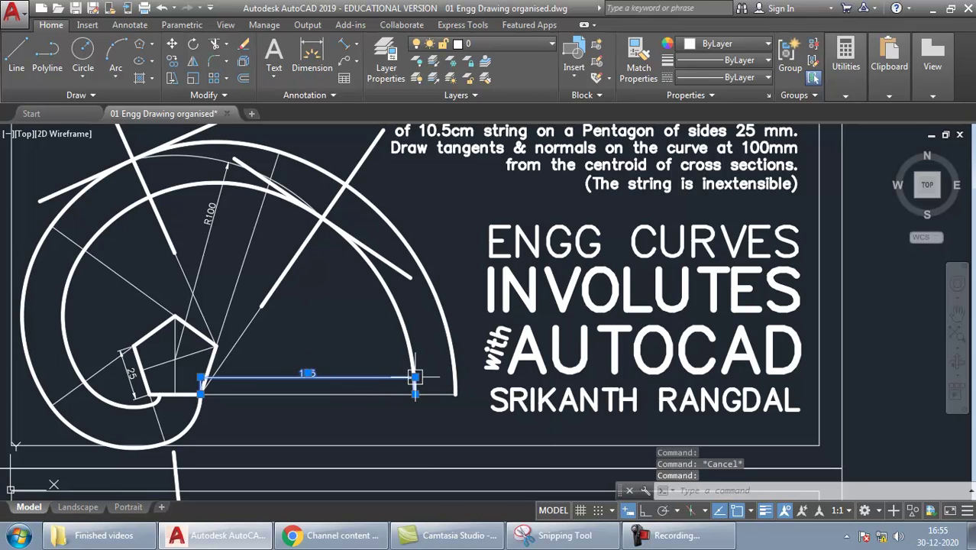
pyautogui.click(413, 379)
pyautogui.press('Escape')
pyautogui.press('Escape')
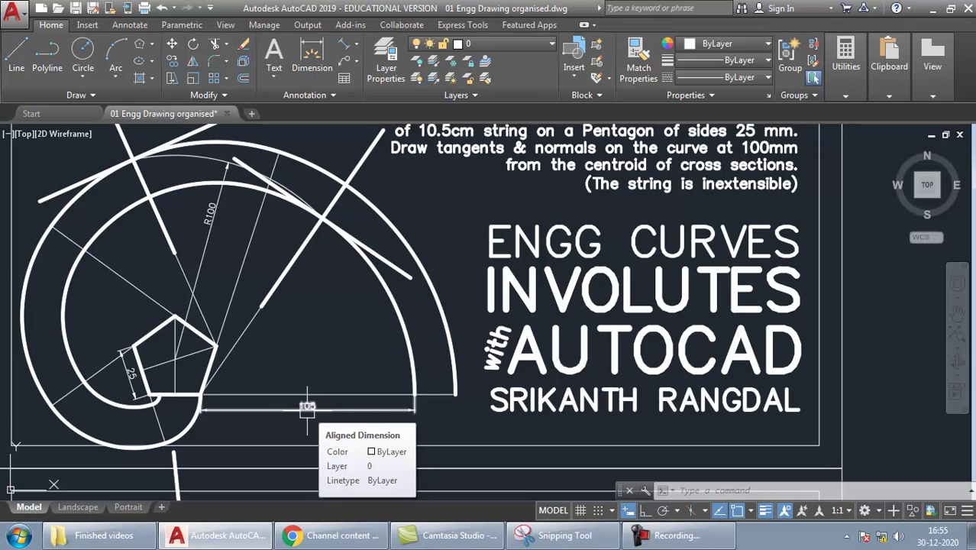
# Step: Examine the inner involute's largest arc, its centre at the pentagon's lower-right vertex, and the radius line extending the right side
pyautogui.click(413, 359)
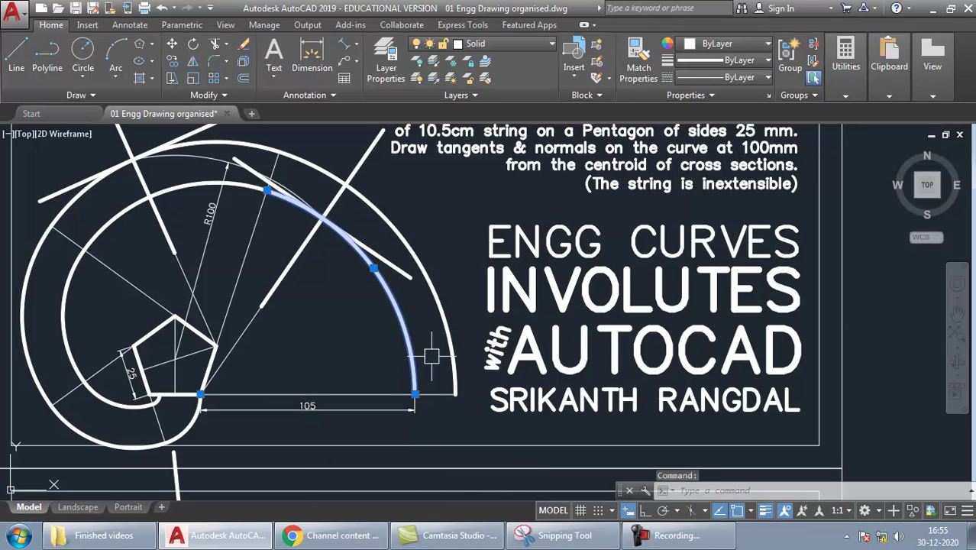
pyautogui.press('Escape')
pyautogui.press('Escape')
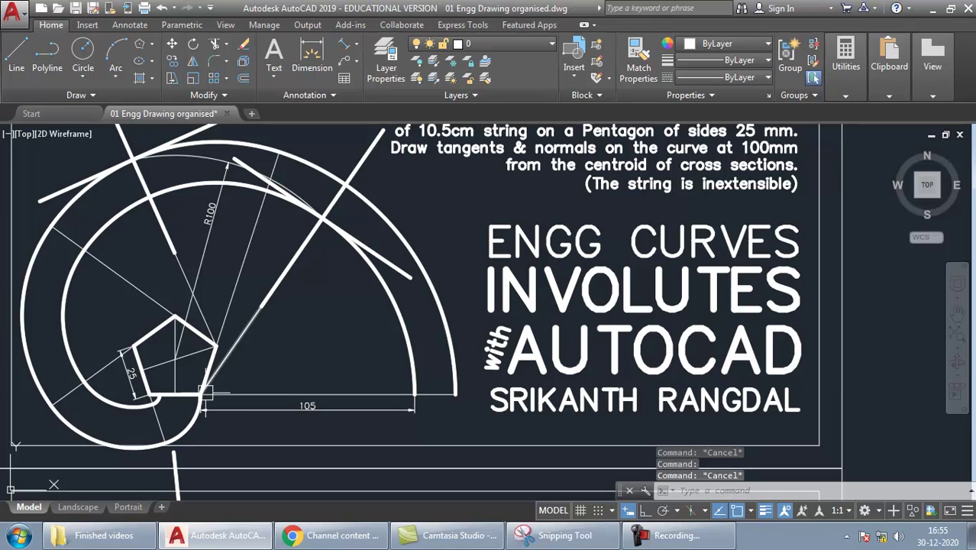
pyautogui.click(392, 302)
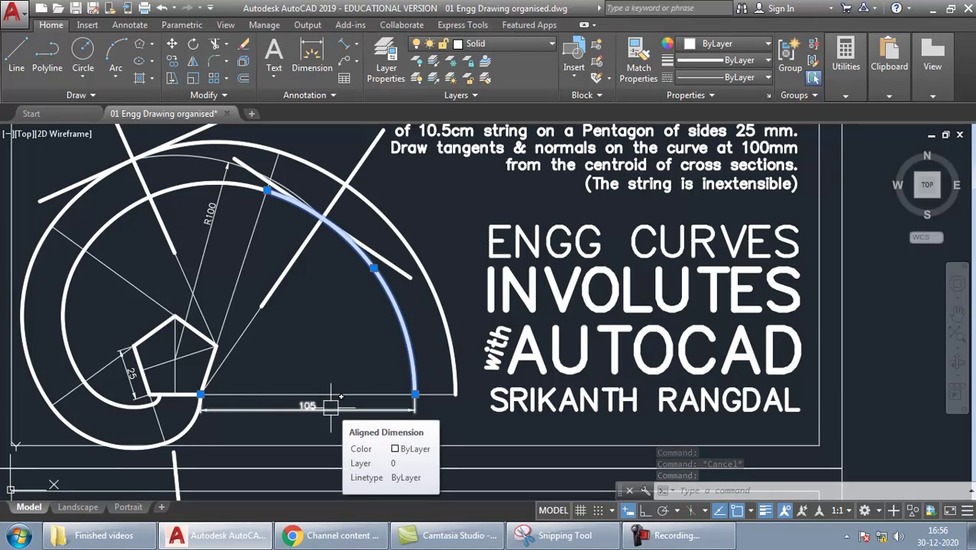
pyautogui.press('Escape')
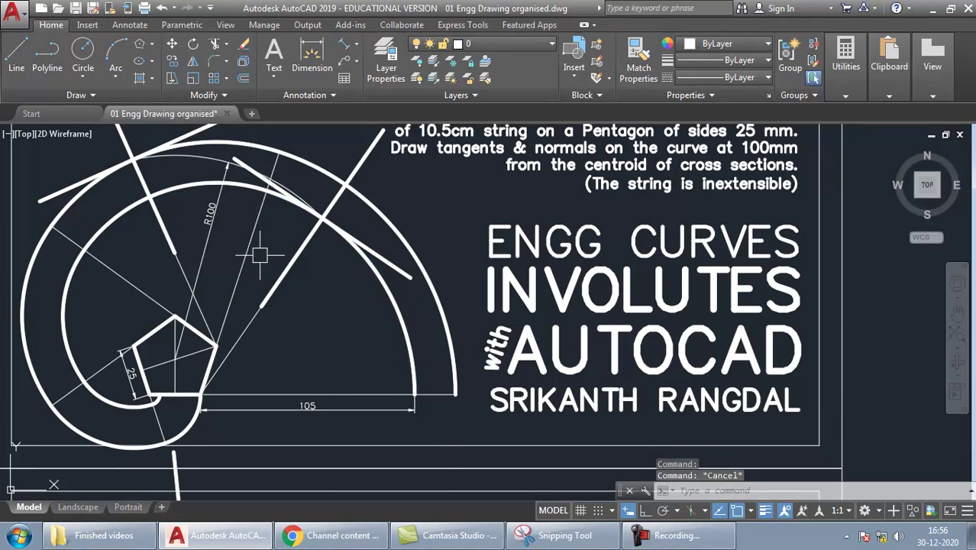
pyautogui.click(247, 252)
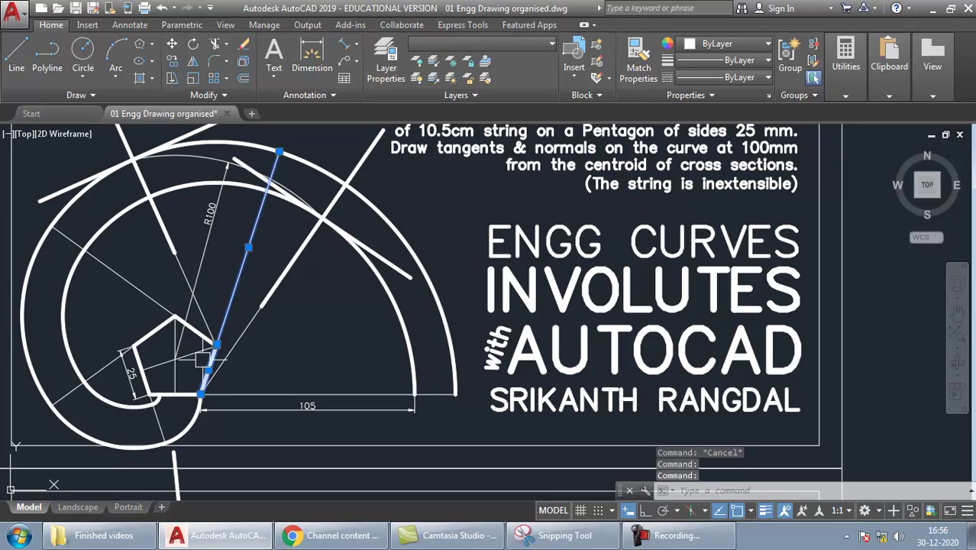
pyautogui.press('Escape')
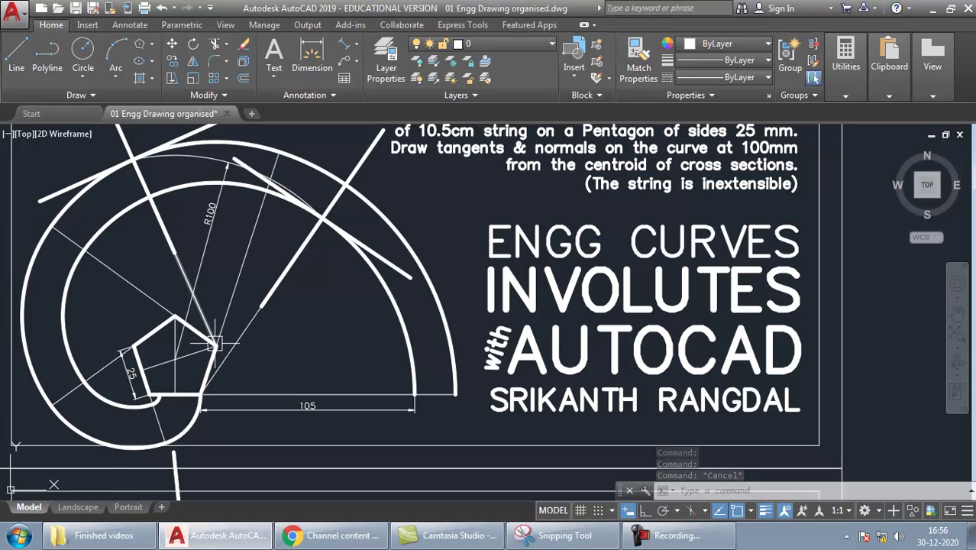
# Step: Inspect the smaller winding arcs of the inner involute with their centres, and recheck its largest arc
pyautogui.click(187, 184)
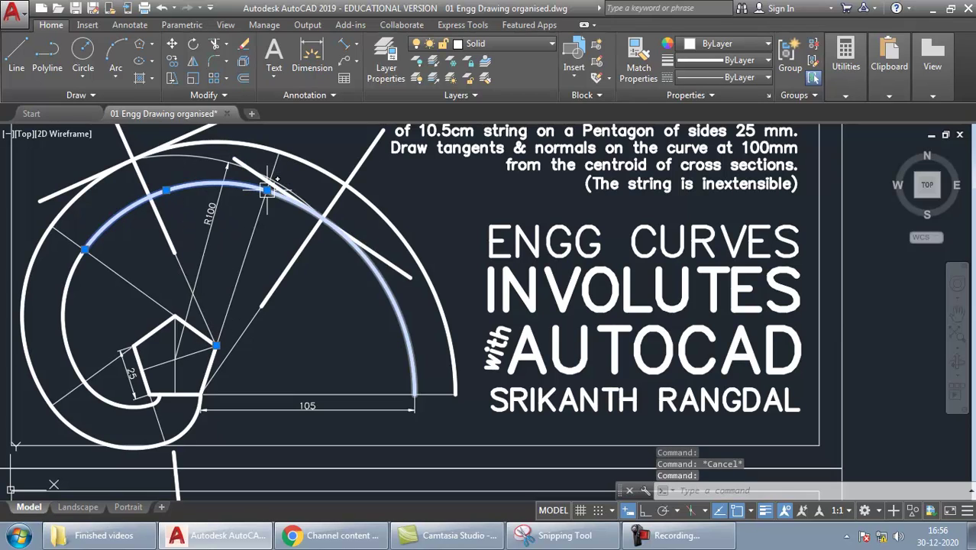
pyautogui.press('Escape')
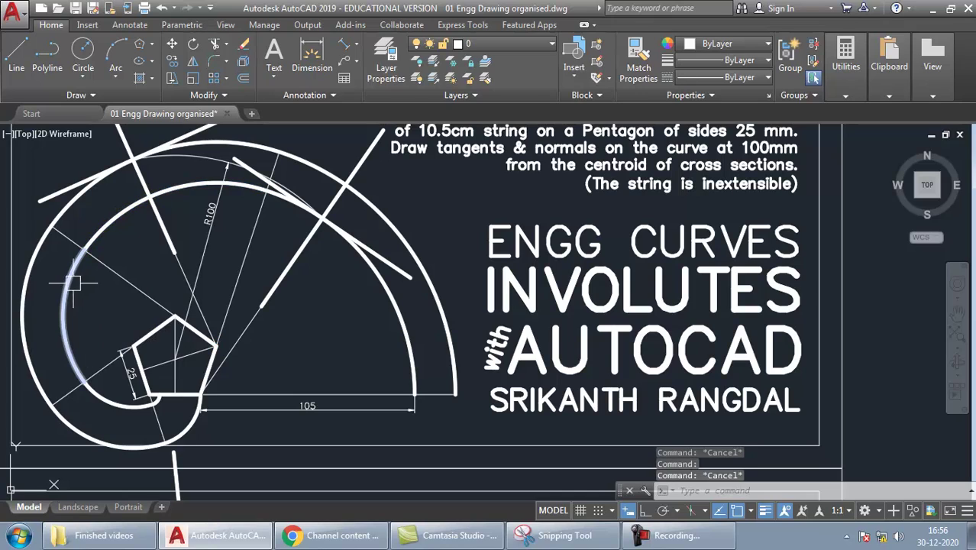
pyautogui.click(130, 406)
pyautogui.press('Escape')
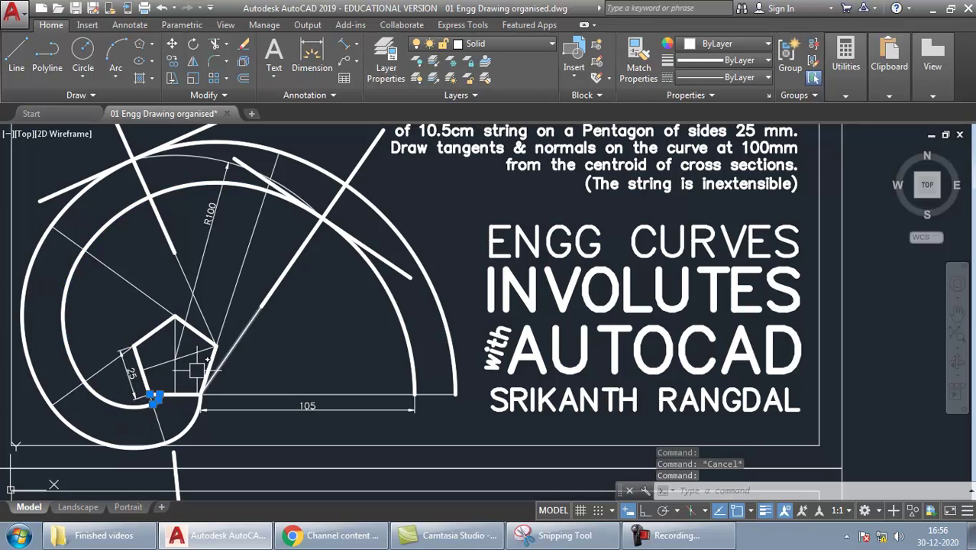
pyautogui.press('Escape')
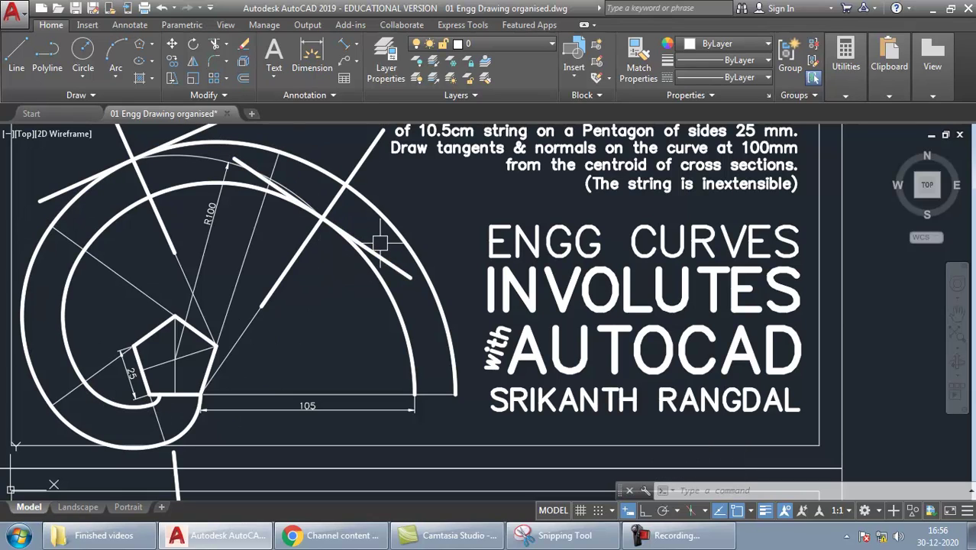
pyautogui.press('Escape')
pyautogui.click(385, 300)
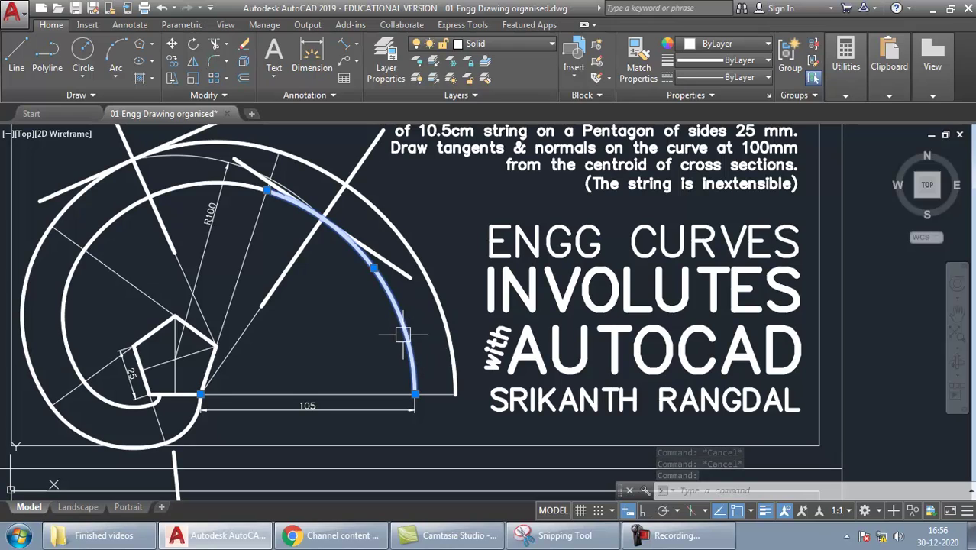
pyautogui.moveTo(391, 301)
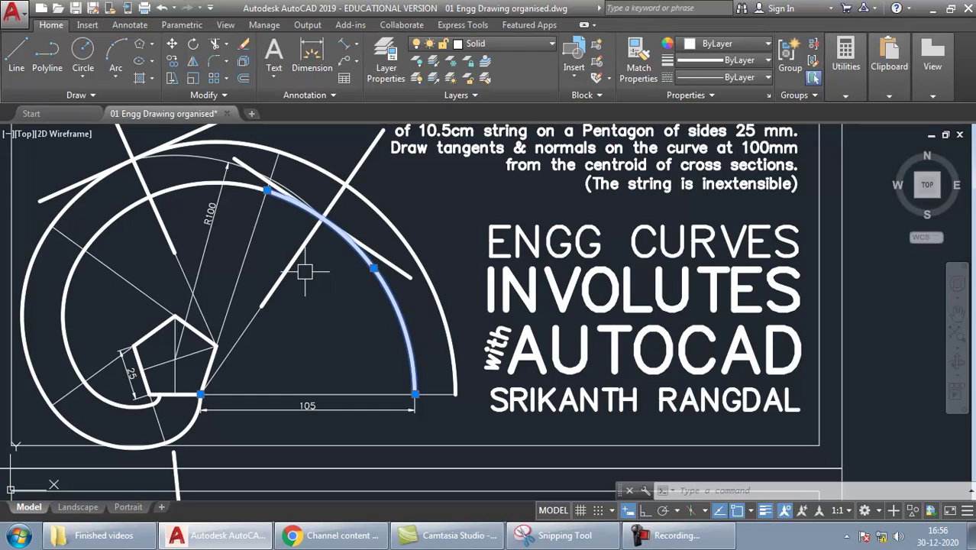
pyautogui.press('Escape')
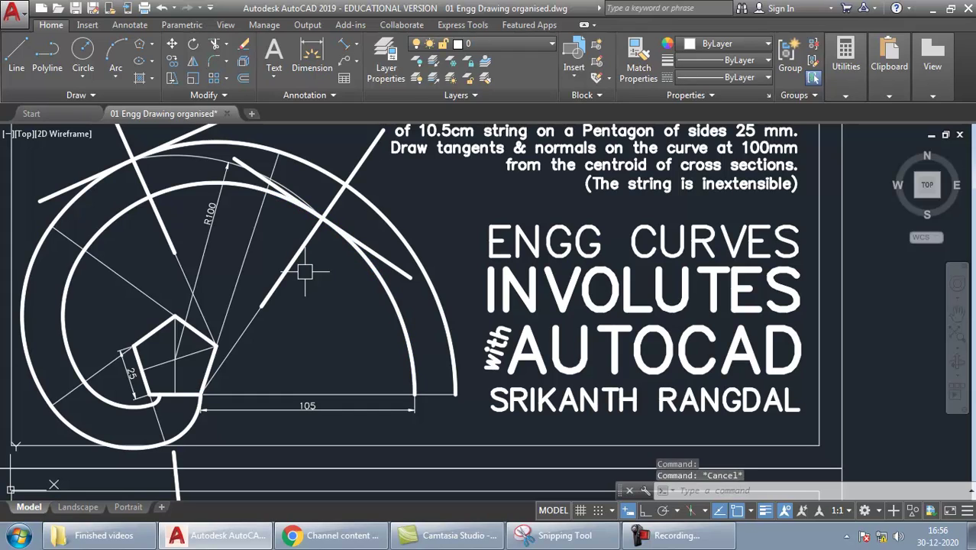
# Step: Examine the normal and the tangent drawn on the inner involute at its intersection with the R100 arc
pyautogui.click(327, 213)
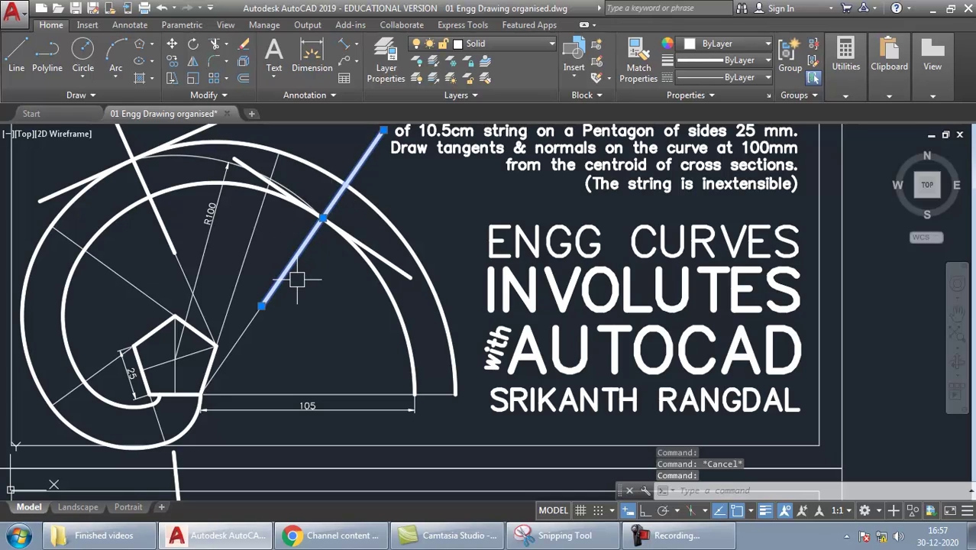
pyautogui.press('Escape')
pyautogui.click(384, 260)
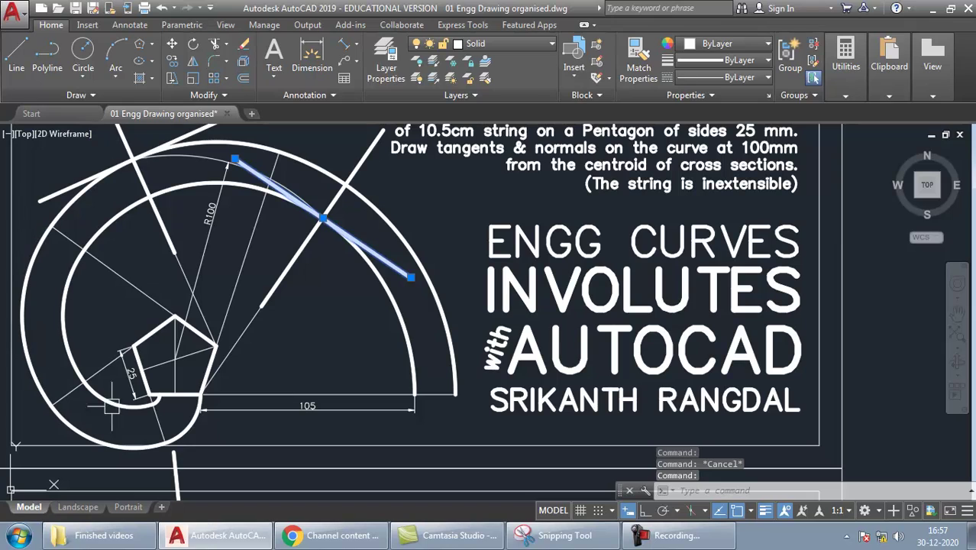
pyautogui.press('Escape')
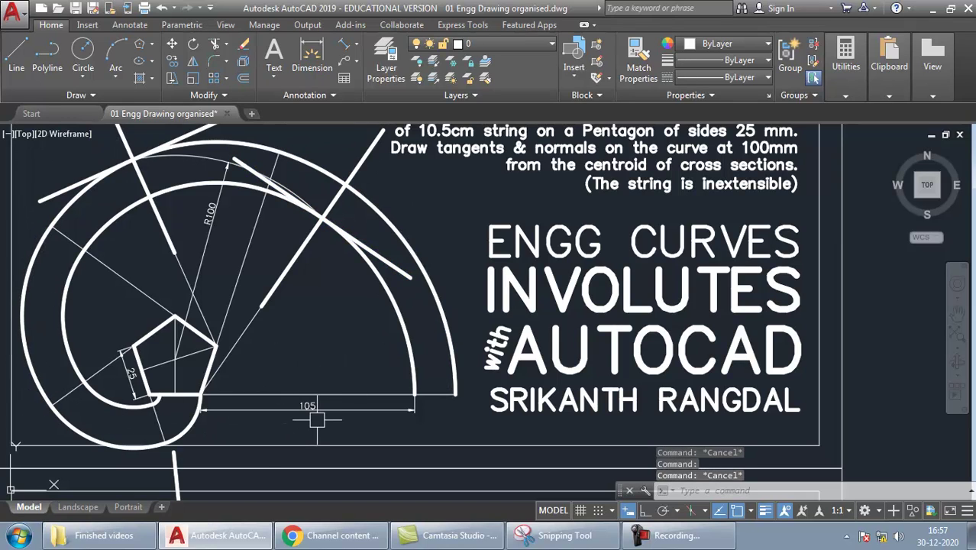
pyautogui.moveTo(317, 419); pyautogui.dragTo(310, 451, button='middle')
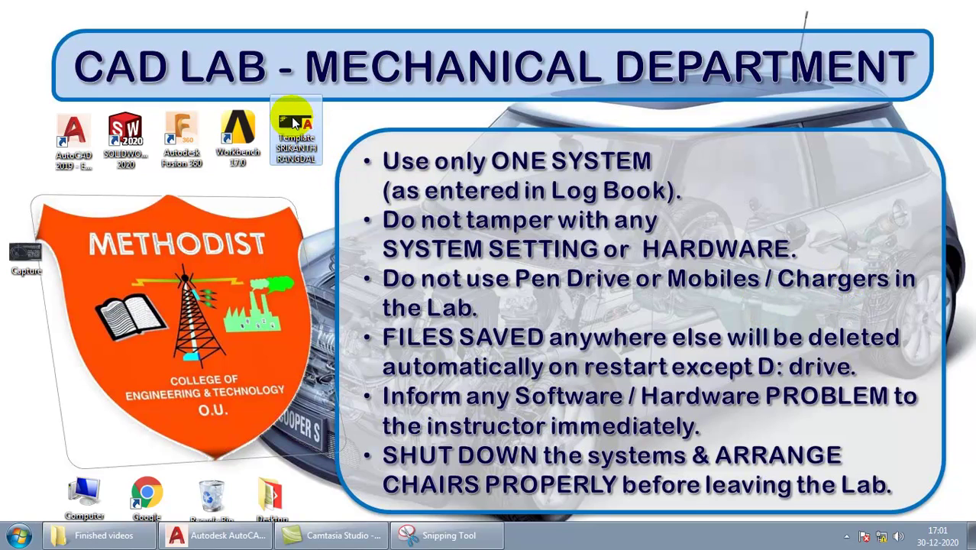
# Step: Switch to the desktop and open the AutoCAD template file there to start a new drawing
pyautogui.moveTo(294, 122); pyautogui.dragTo(304, 146)
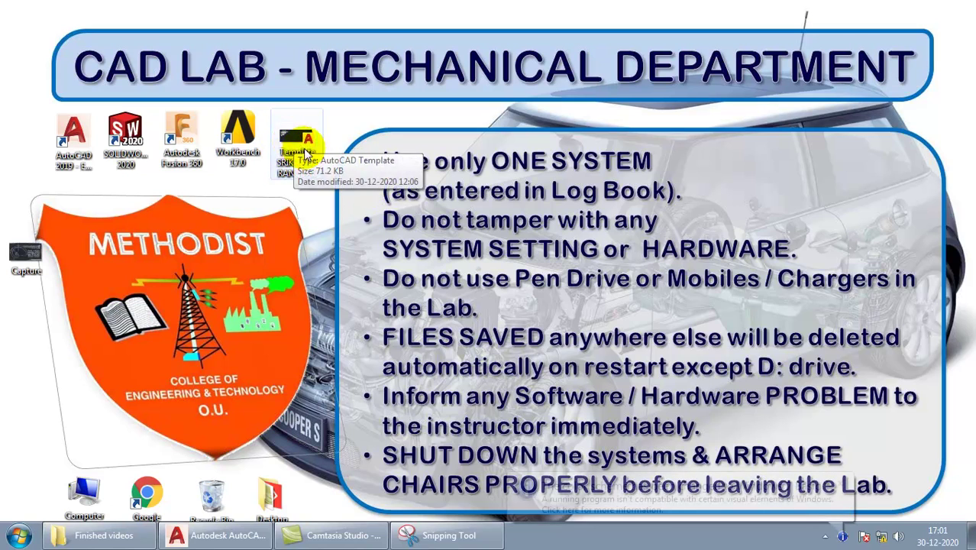
pyautogui.doubleClick(300, 142)
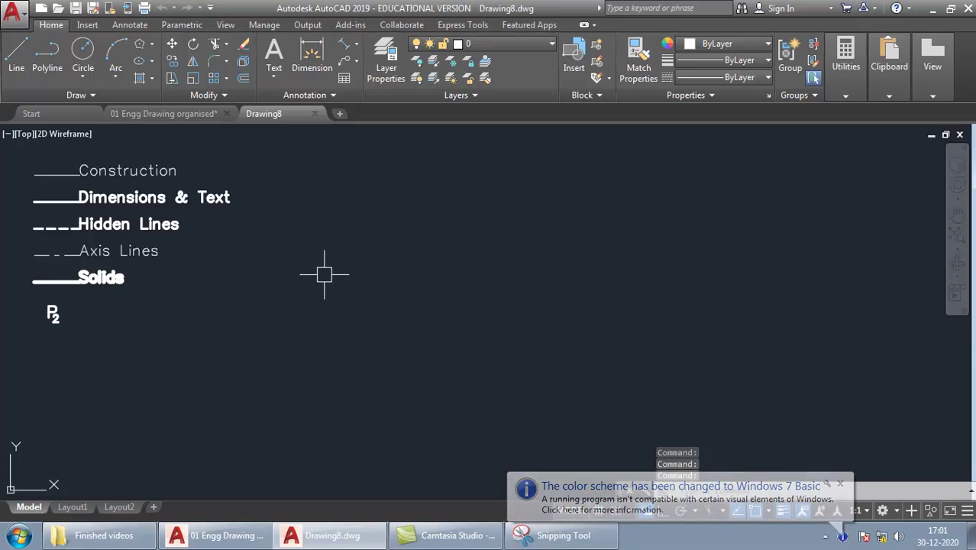
pyautogui.moveTo(324, 270); pyautogui.dragTo(323, 280, button='middle')
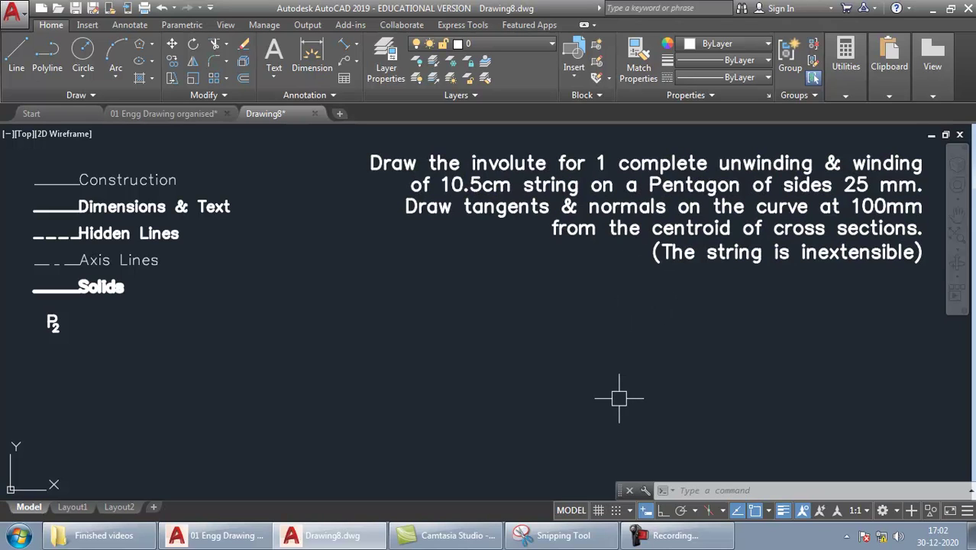
# Step: Draw a five-sided polygon by its edge in the empty area below the problem text, with Ortho on and a horizontal 25 mm base
pyautogui.moveTo(625, 429)
pyautogui.mouseDown(button='middle')
pyautogui.moveTo(616, 422)
pyautogui.moveTo(632, 184)
pyautogui.mouseUp(button='middle')
pyautogui.press('Escape')
pyautogui.press('Escape')
pyautogui.press('Escape')
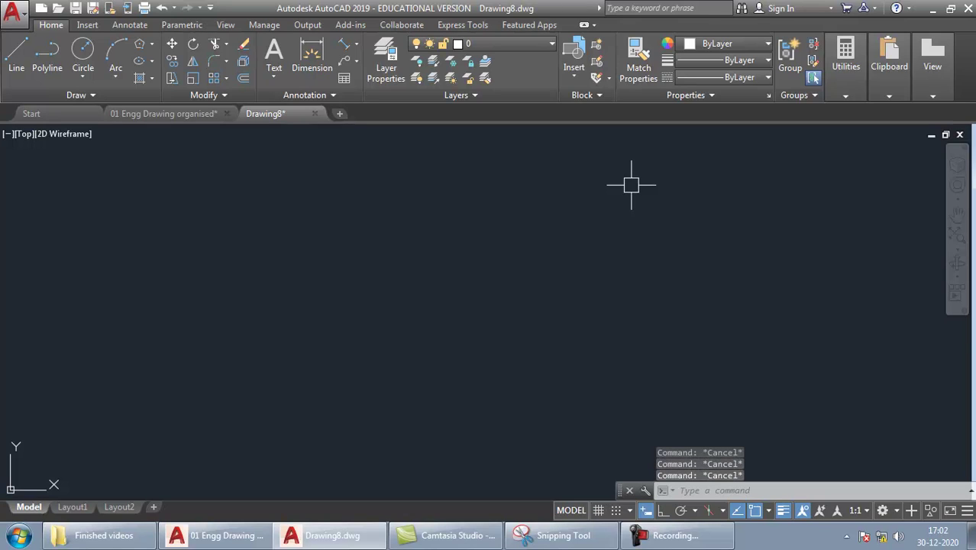
pyautogui.press('Return')
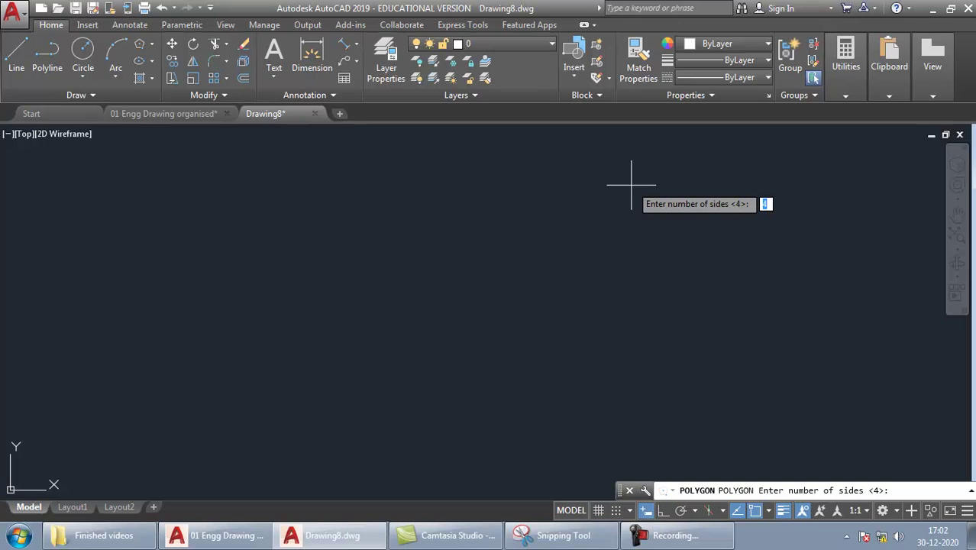
pyautogui.write('5')
pyautogui.press('Return')
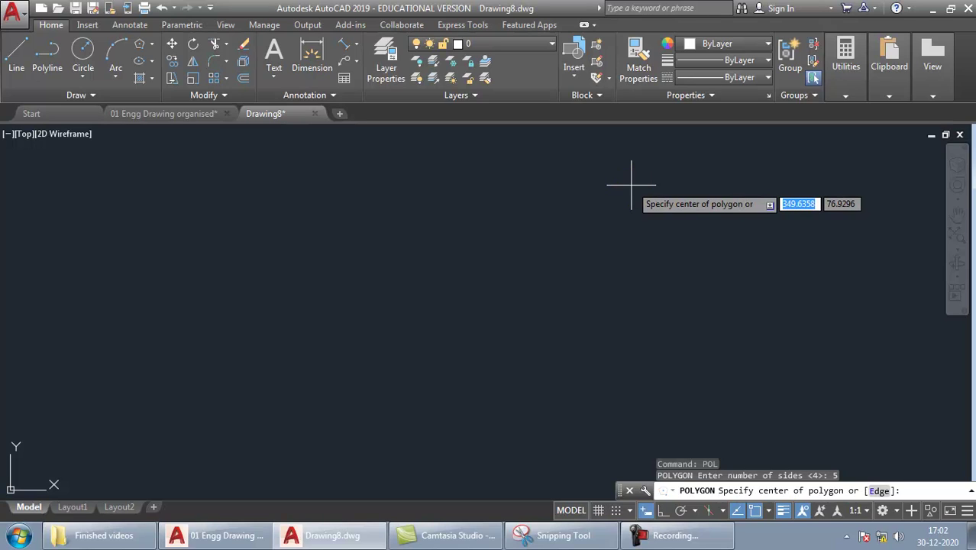
pyautogui.rightClick(536, 220)
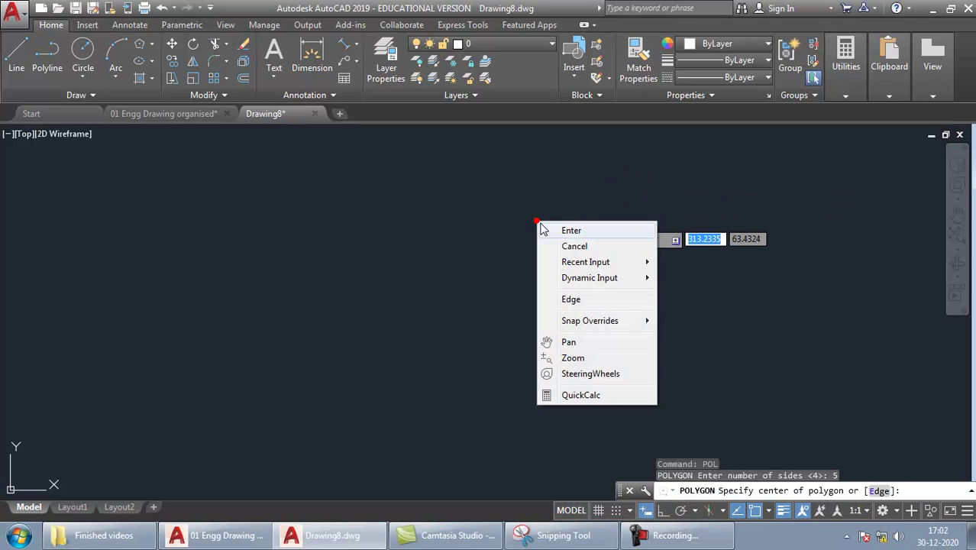
pyautogui.click(572, 299)
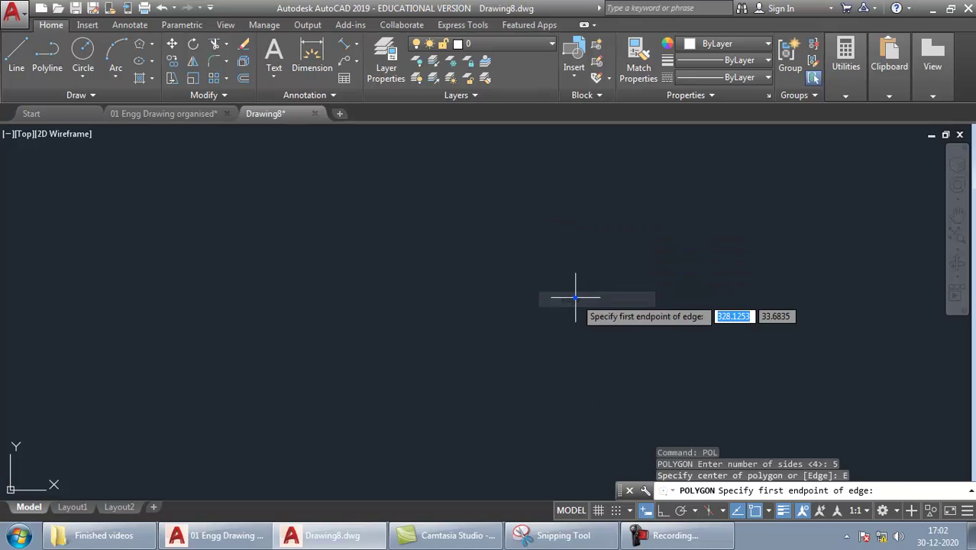
pyautogui.click(352, 369)
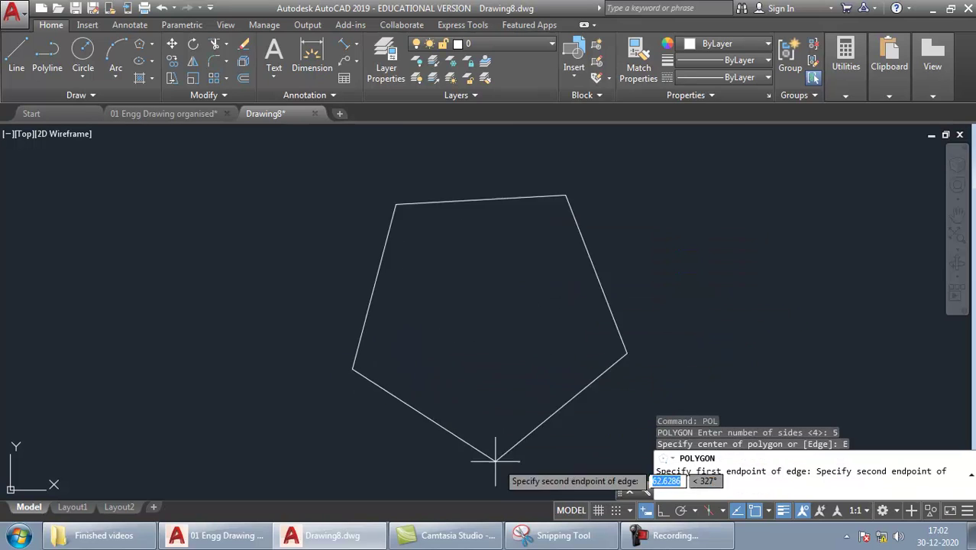
pyautogui.click(663, 510)
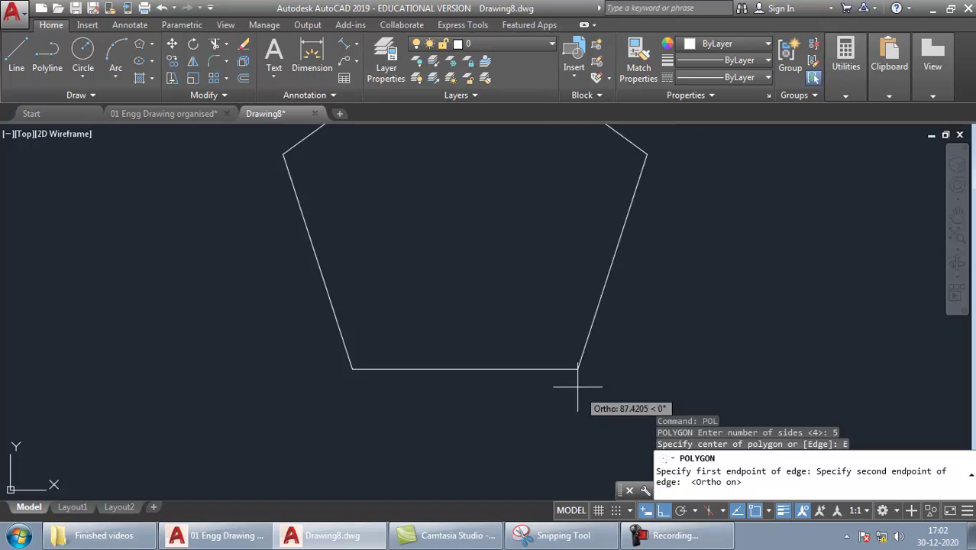
pyautogui.write('25')
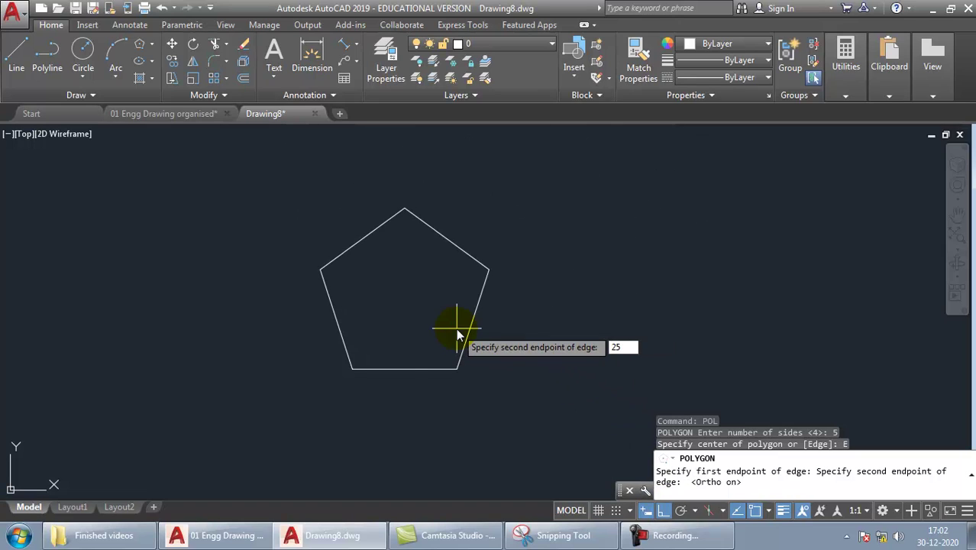
pyautogui.press('Return')
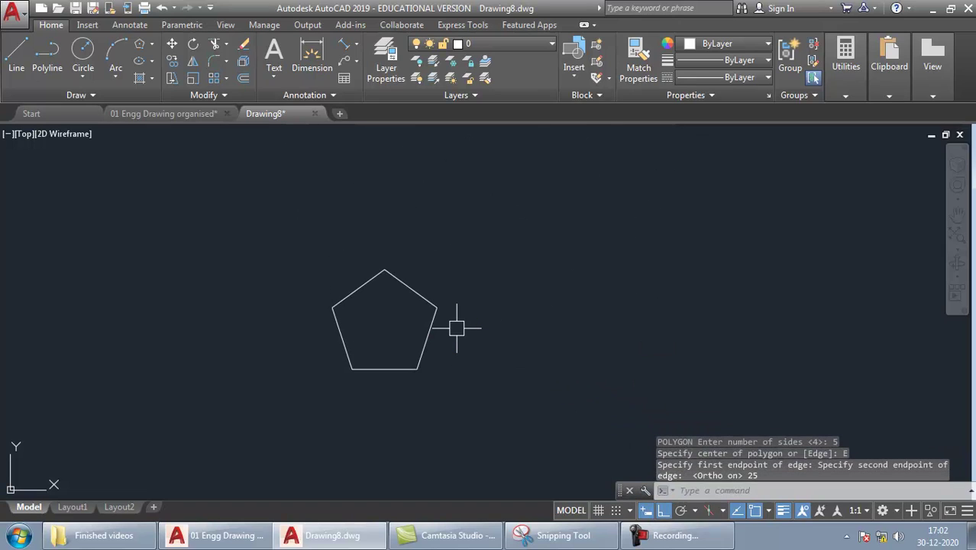
# Step: Explode the pentagon into separate lines and check that its sides can be selected individually
pyautogui.moveTo(640, 169)
pyautogui.mouseDown(button='middle')
pyautogui.moveTo(557, 307)
pyautogui.moveTo(530, 422)
pyautogui.moveTo(606, 279)
pyautogui.moveTo(677, 200)
pyautogui.mouseUp(button='middle')
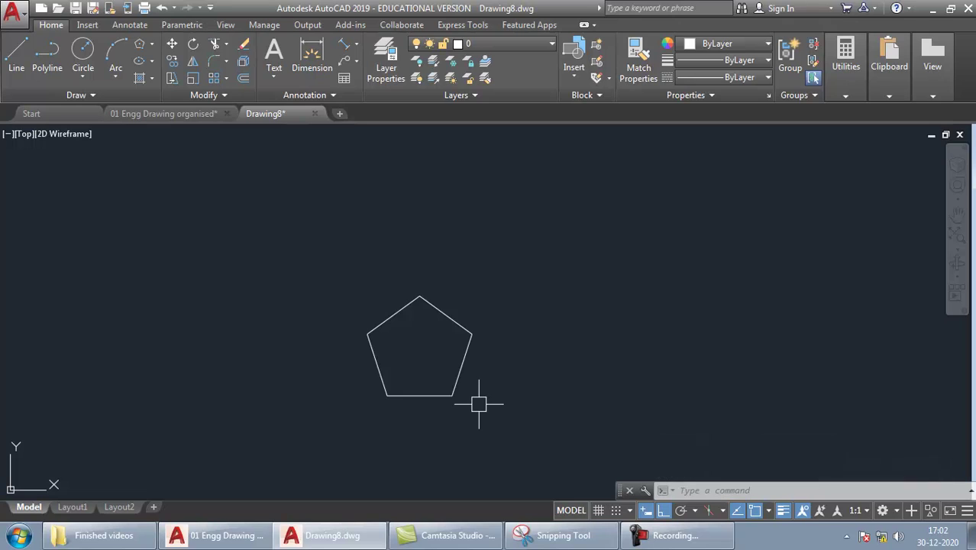
pyautogui.click(523, 429)
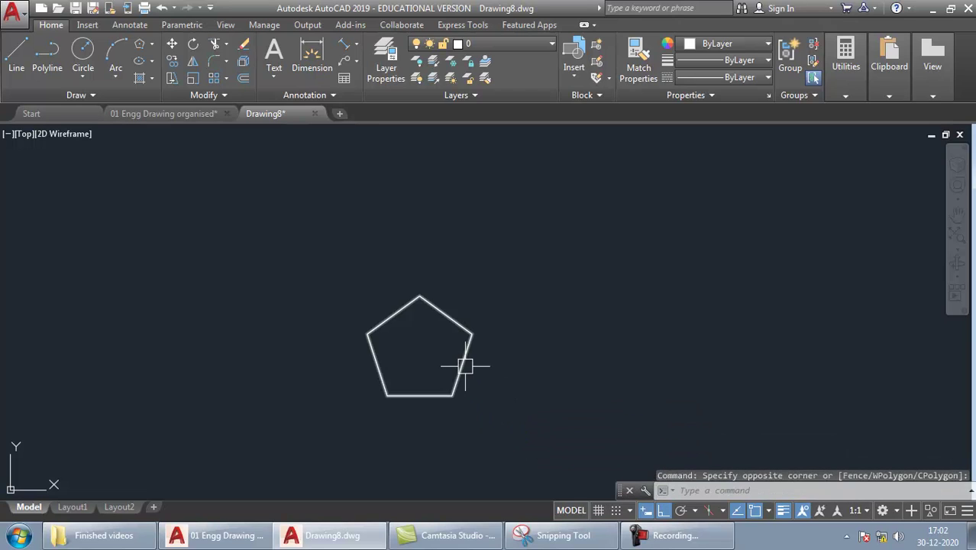
pyautogui.click(465, 367)
pyautogui.moveTo(463, 366)
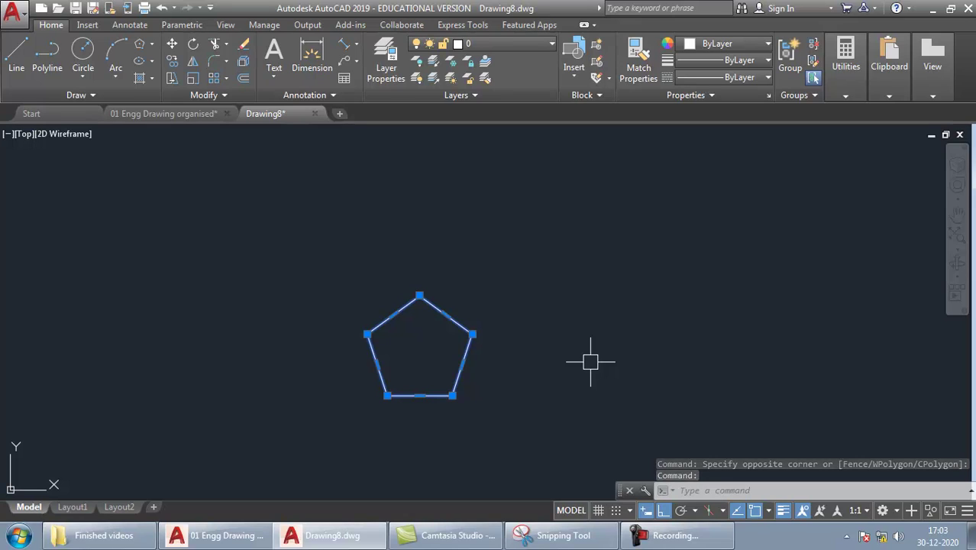
pyautogui.write('X')
pyautogui.press('Return')
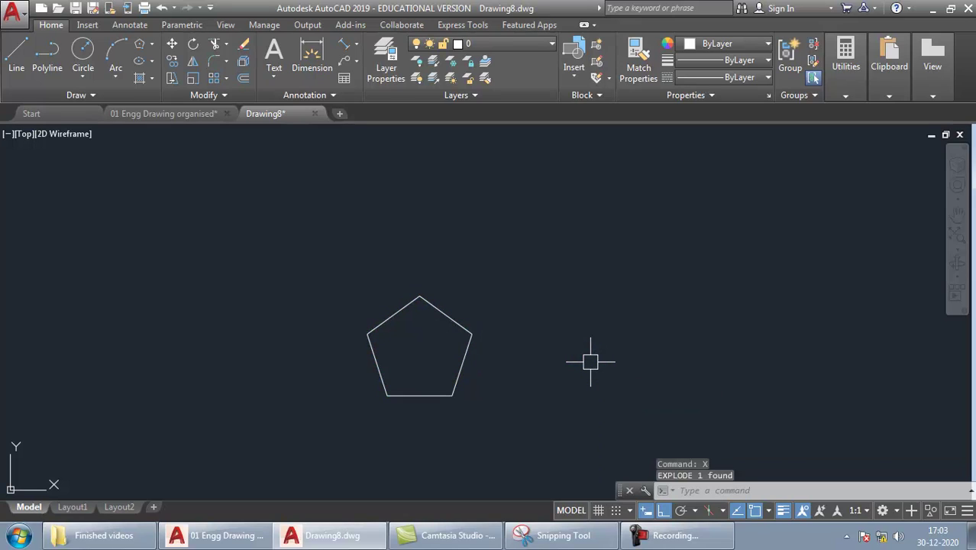
pyautogui.click(465, 357)
pyautogui.click(450, 319)
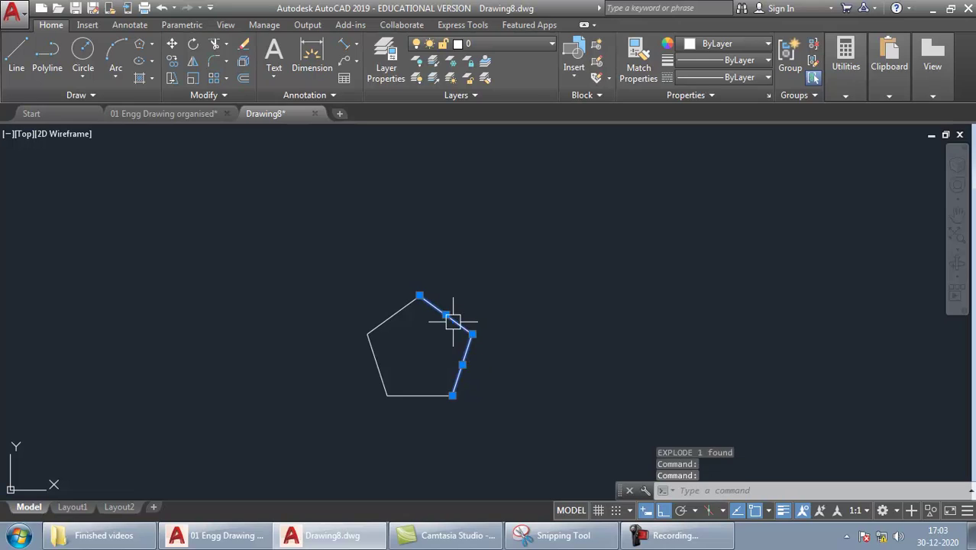
pyautogui.click(397, 320)
pyautogui.press('Escape')
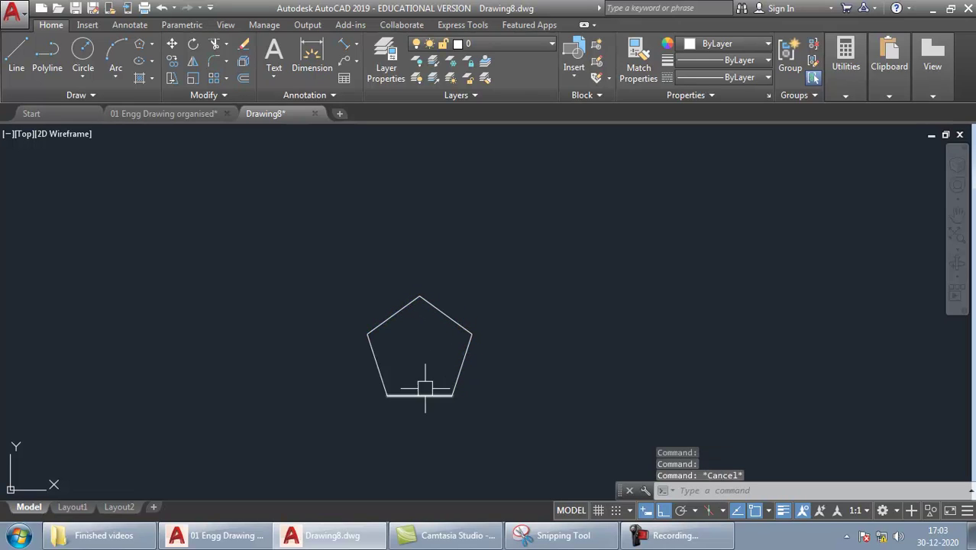
# Step: Draw a circle centred on the pentagon's lower-left vertex with its radius reaching the lower-right vertex
pyautogui.write('c')
pyautogui.press('Return')
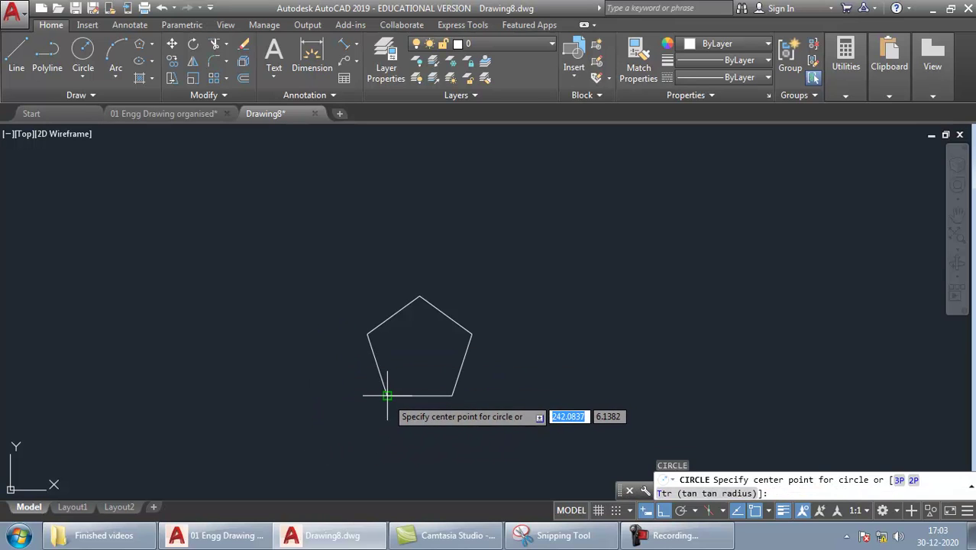
pyautogui.click(387, 396)
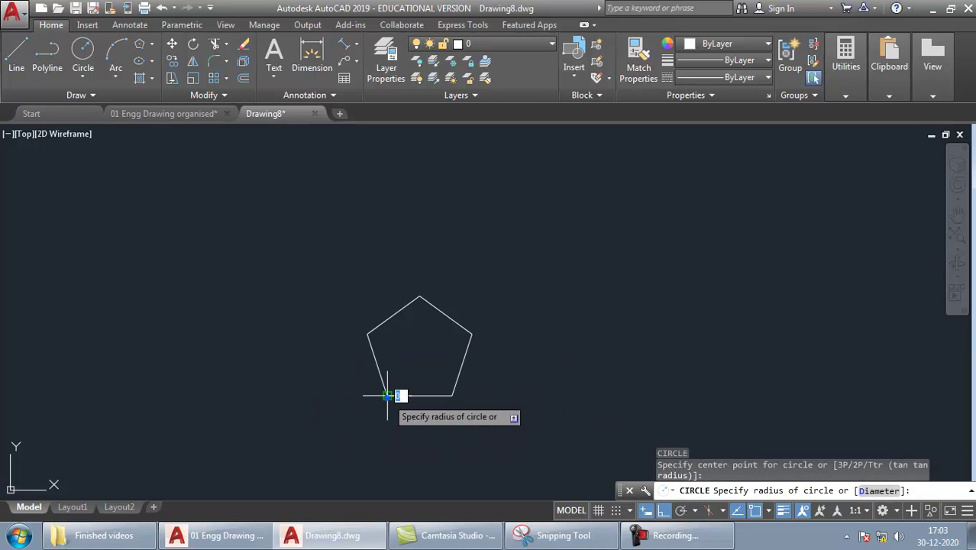
pyautogui.click(453, 395)
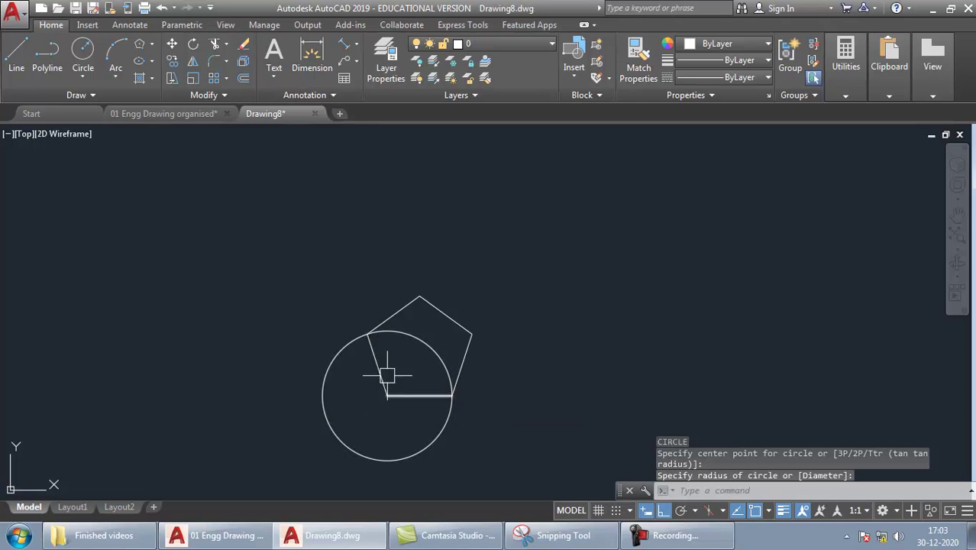
# Step: Enable all object snap modes in the Drafting Settings
pyautogui.click(767, 510)
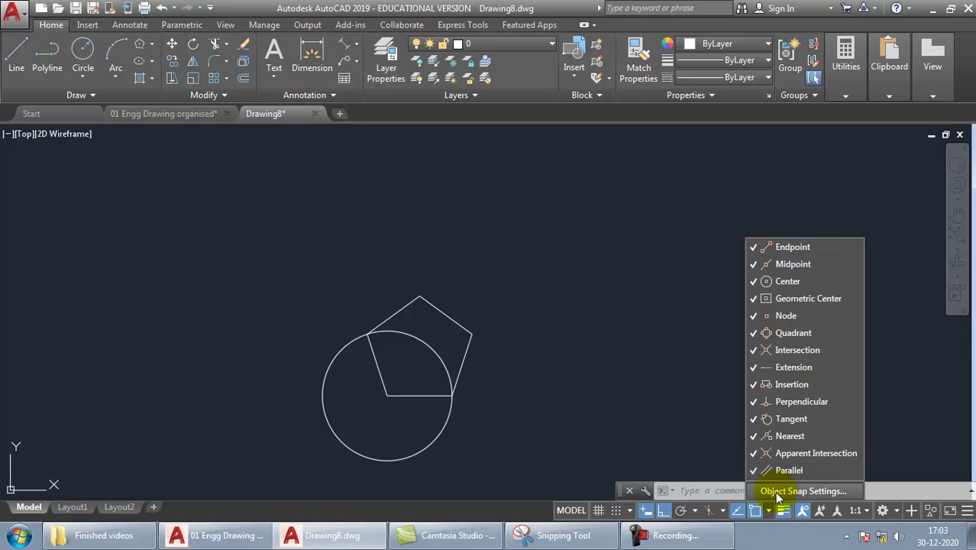
pyautogui.click(805, 491)
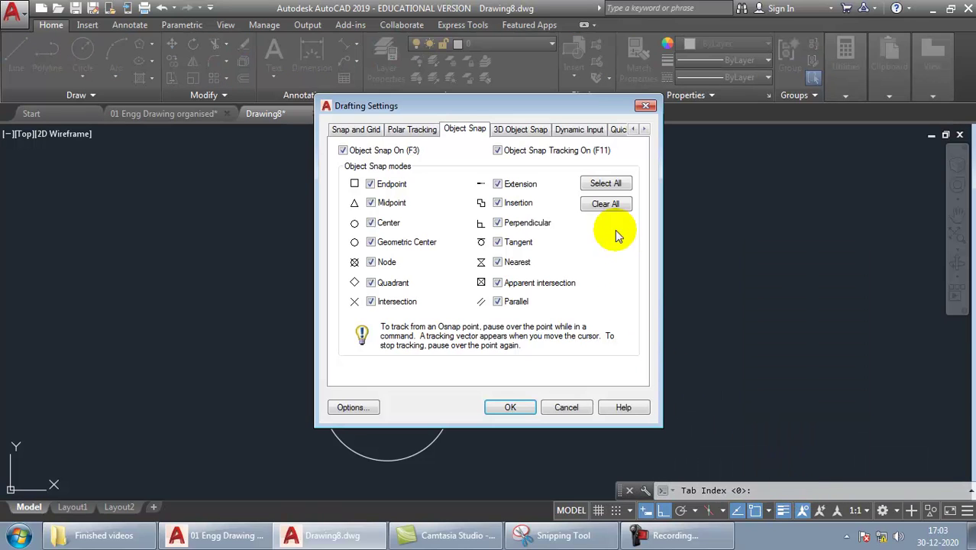
pyautogui.click(613, 186)
pyautogui.click(510, 407)
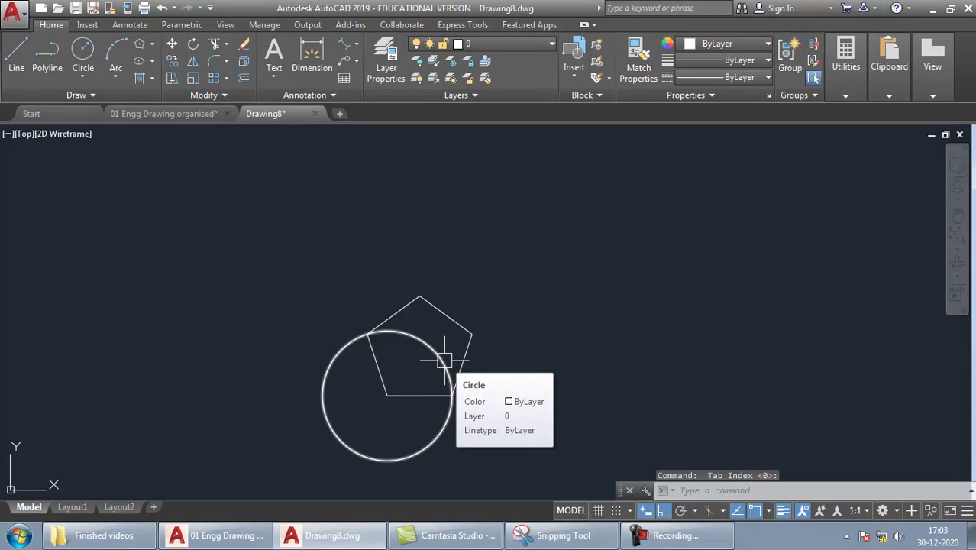
# Step: Extend the pentagon's left side down to the circle and trim the circle to the arc between that extension and the lower-right vertex
pyautogui.write('EX')
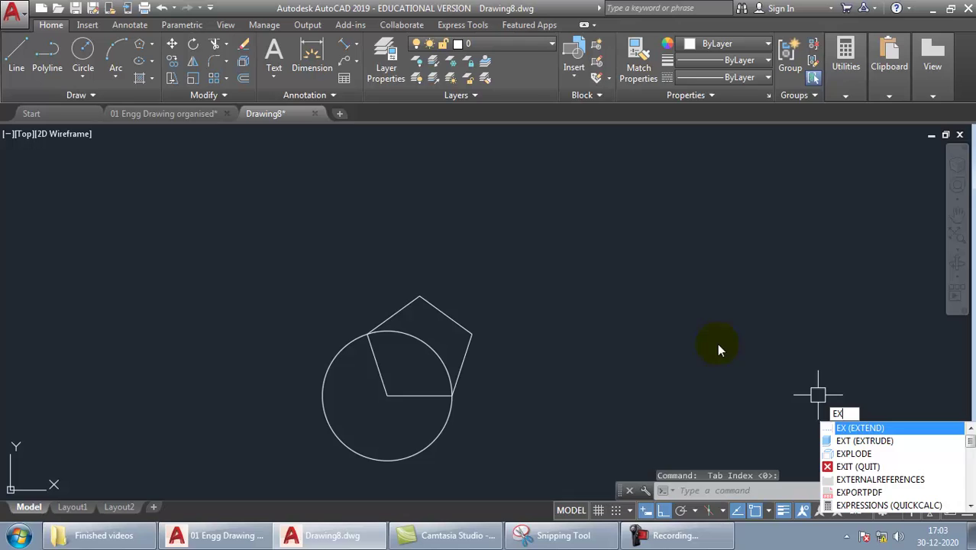
pyautogui.press('Return')
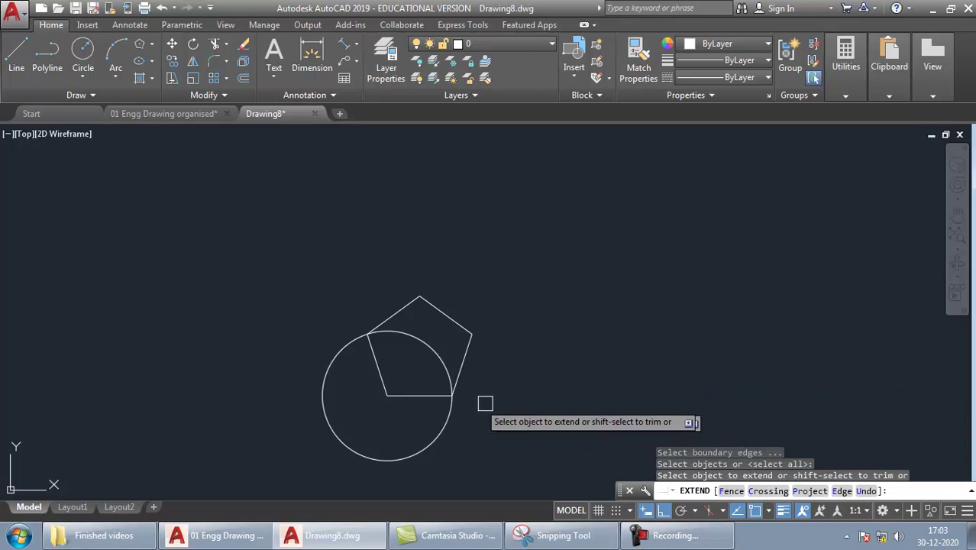
pyautogui.click(387, 382)
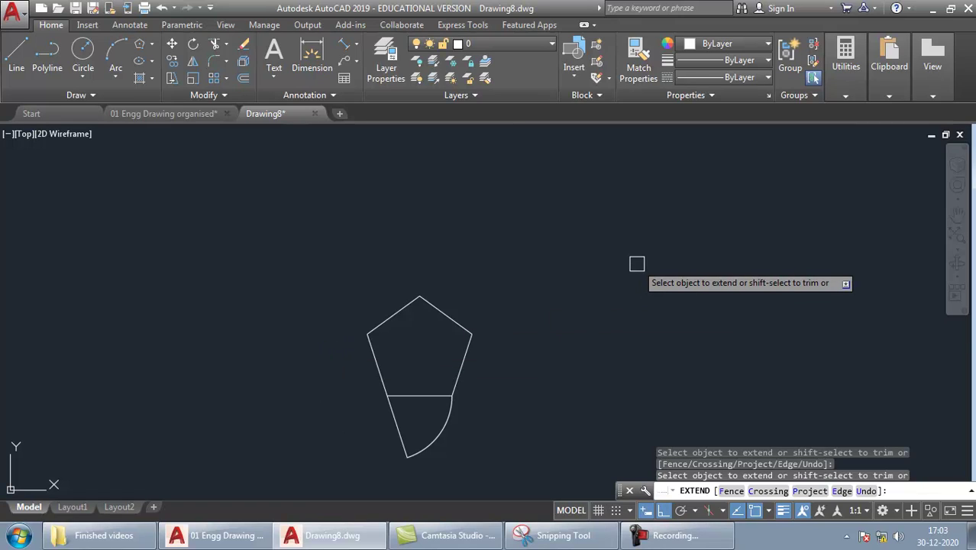
pyautogui.press('Return')
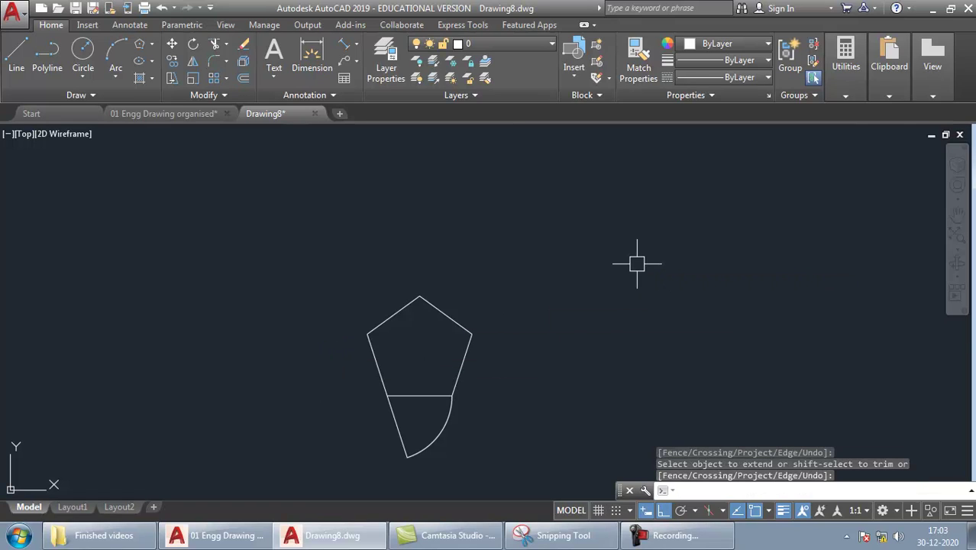
# Step: Draw a circle centred on the pentagon's upper-left vertex with its radius reaching the lower end of the extended left side
pyautogui.write('c')
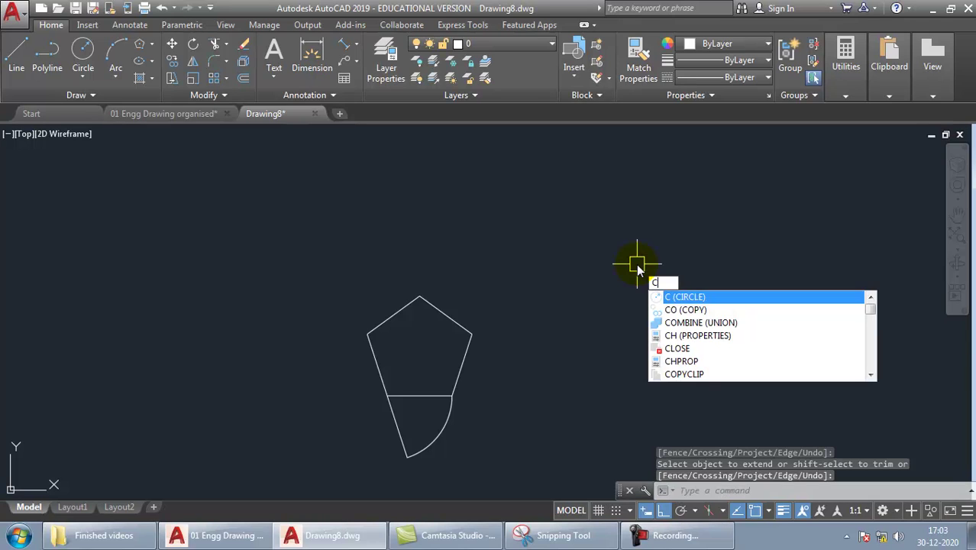
pyautogui.press('Return')
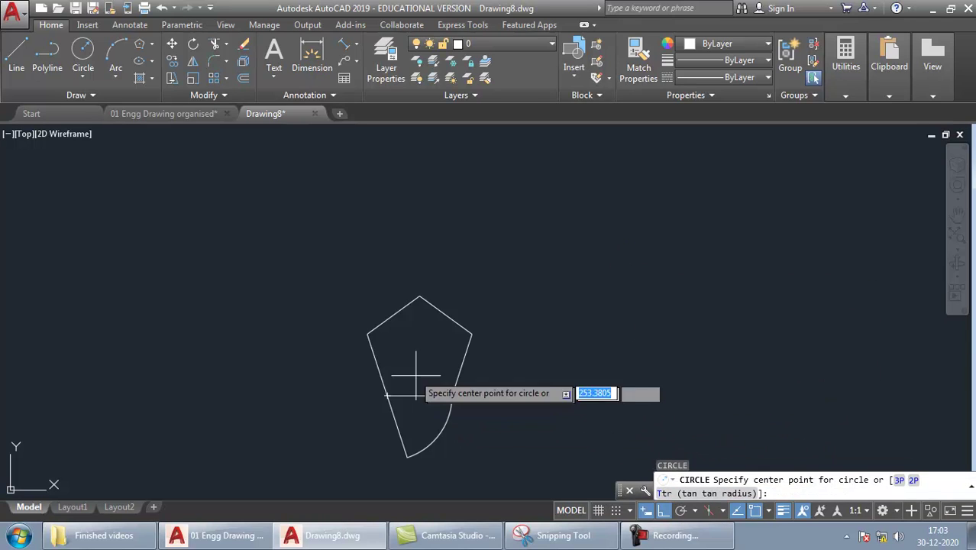
pyautogui.click(368, 333)
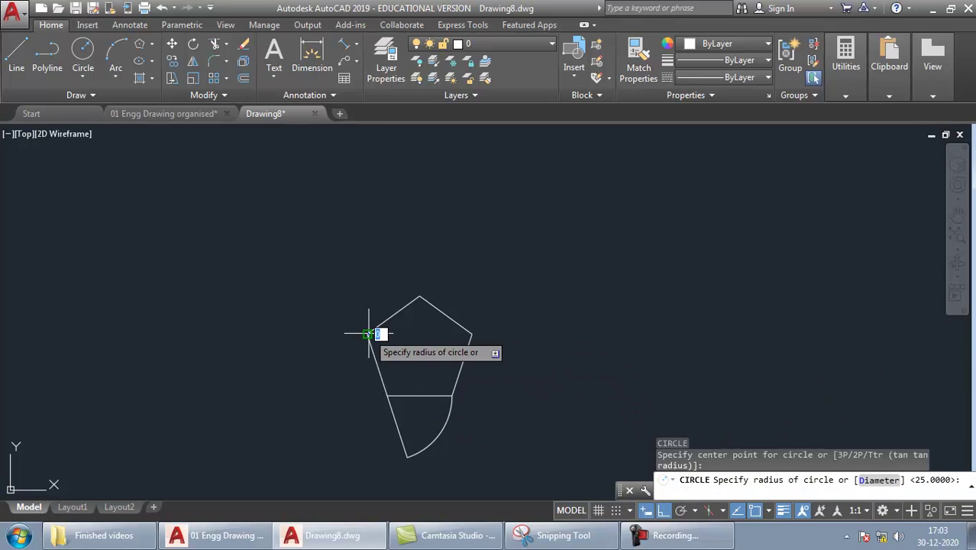
pyautogui.click(407, 457)
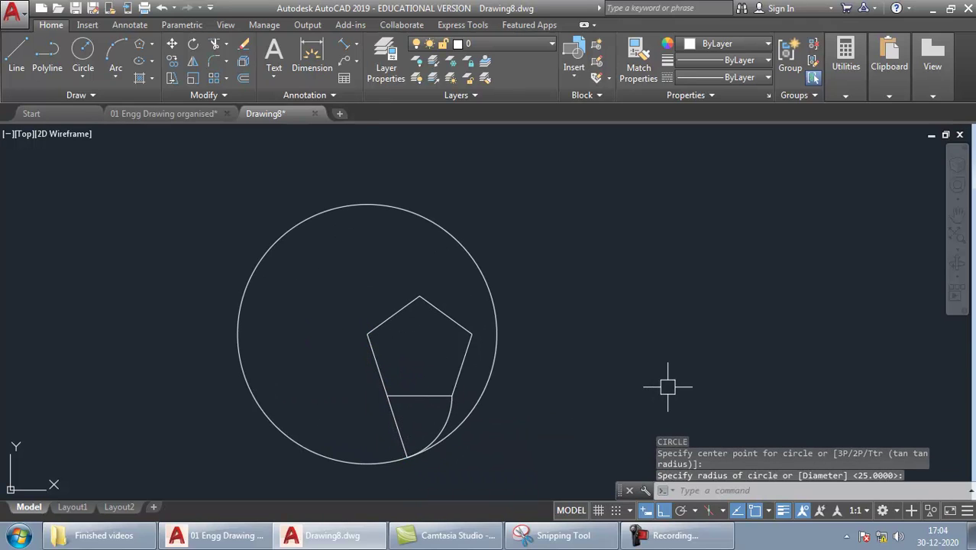
# Step: Extend the pentagon's upper-left side down to the new circle and trim the circle to the arc between the two extended sides
pyautogui.write('ex')
pyautogui.press('Return')
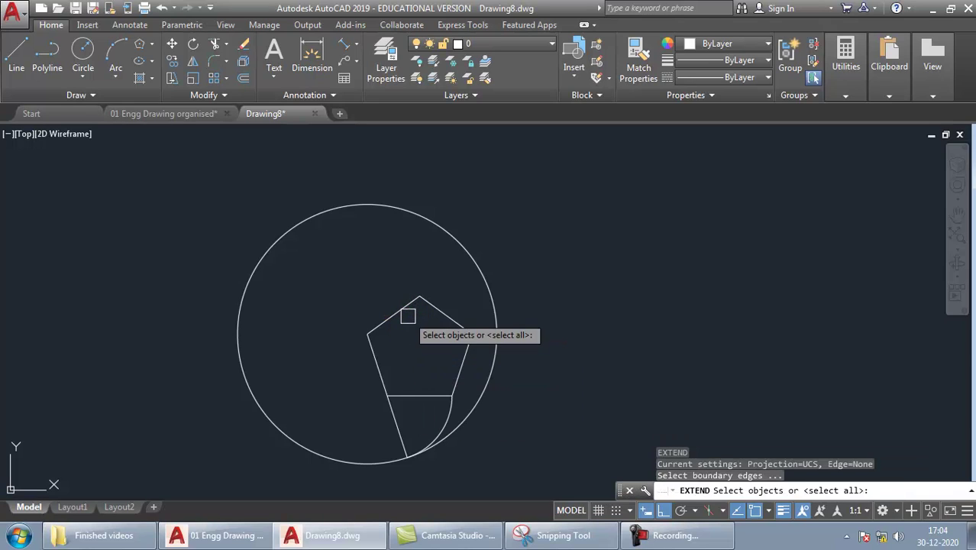
pyautogui.press('Return')
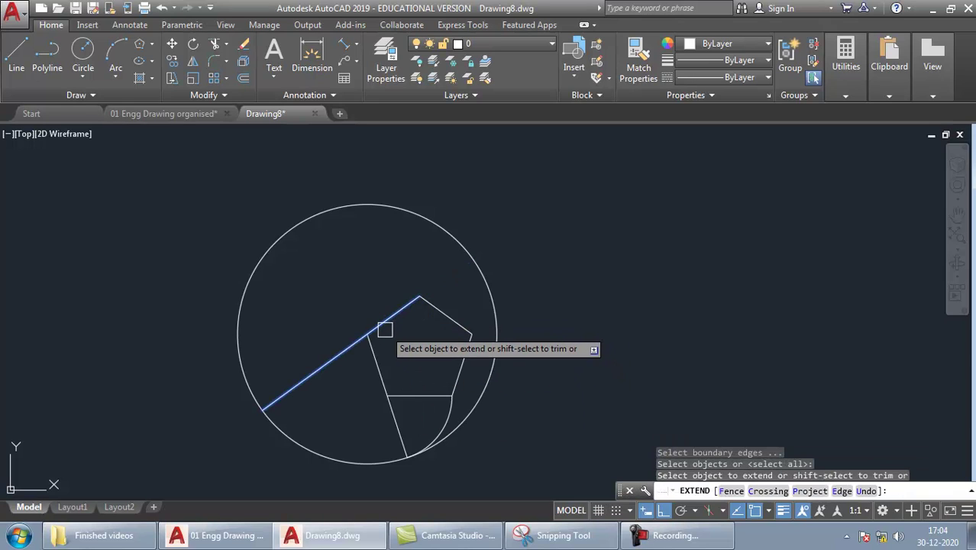
pyautogui.click(385, 329)
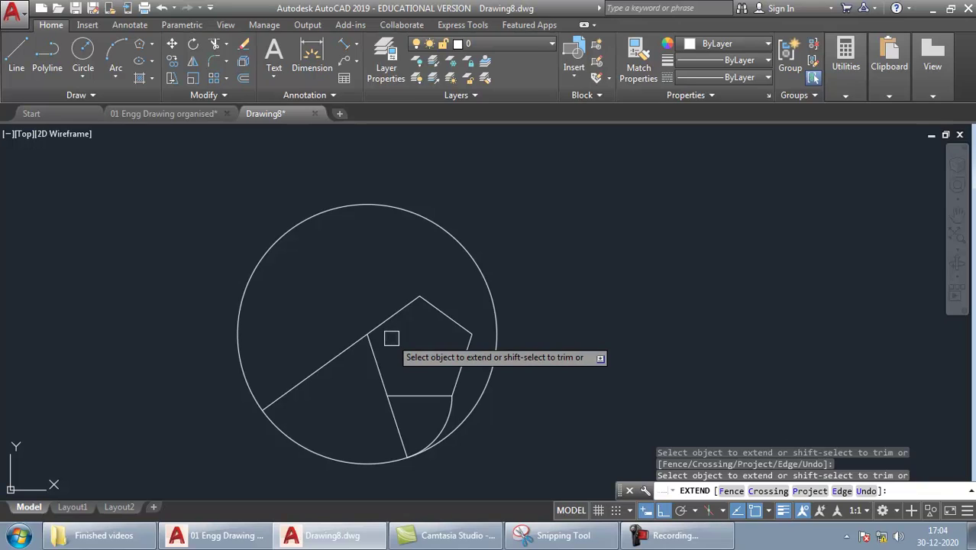
pyautogui.keyDown('shift'); pyautogui.click(477, 275); pyautogui.keyUp('shift')
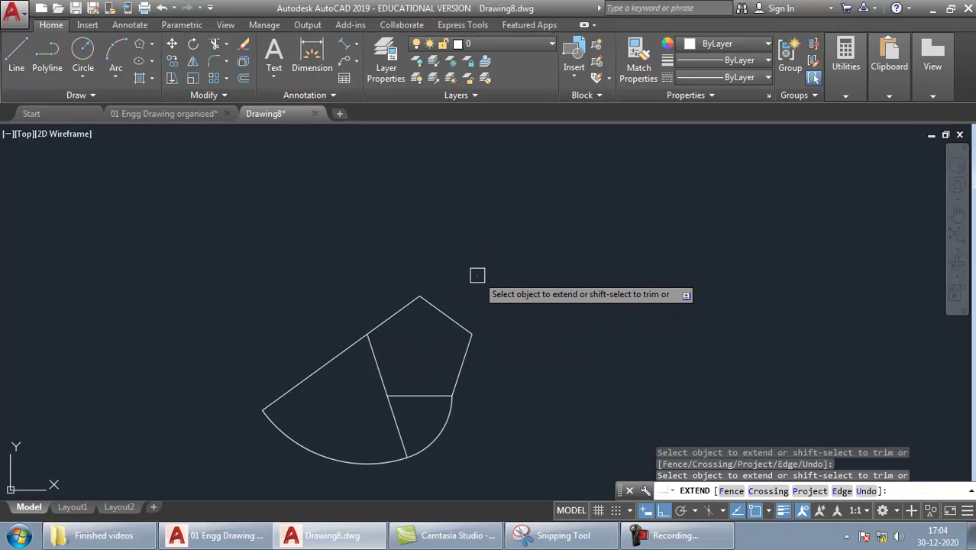
pyautogui.press('Return')
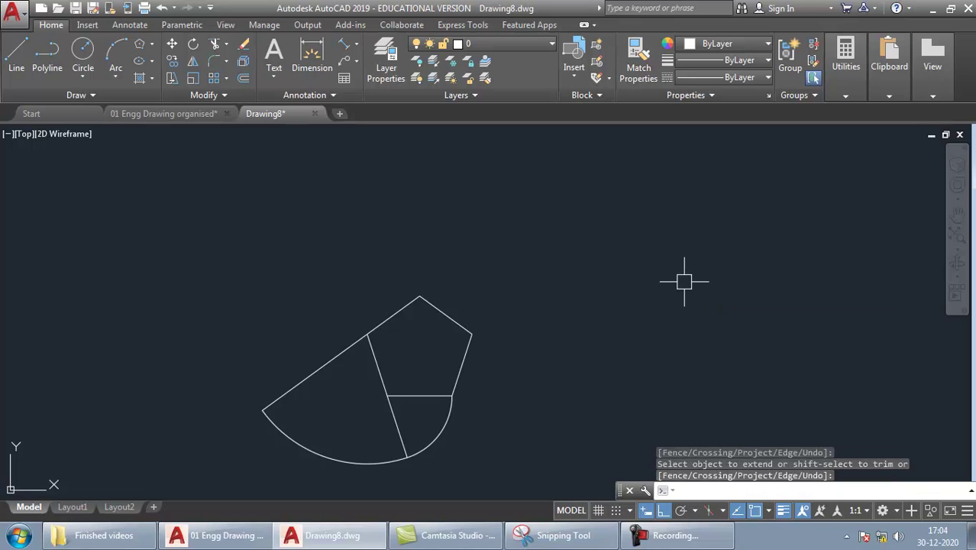
# Step: Draw a circle centred on the pentagon's top vertex with its radius reaching the outer end of the extended upper-left side
pyautogui.write('c')
pyautogui.press('Return')
pyautogui.press('Return')
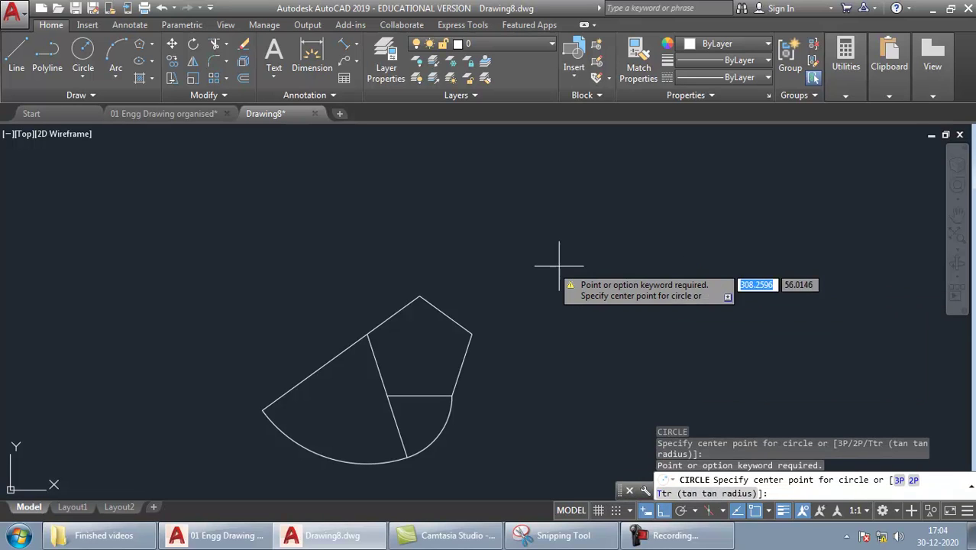
pyautogui.click(419, 294)
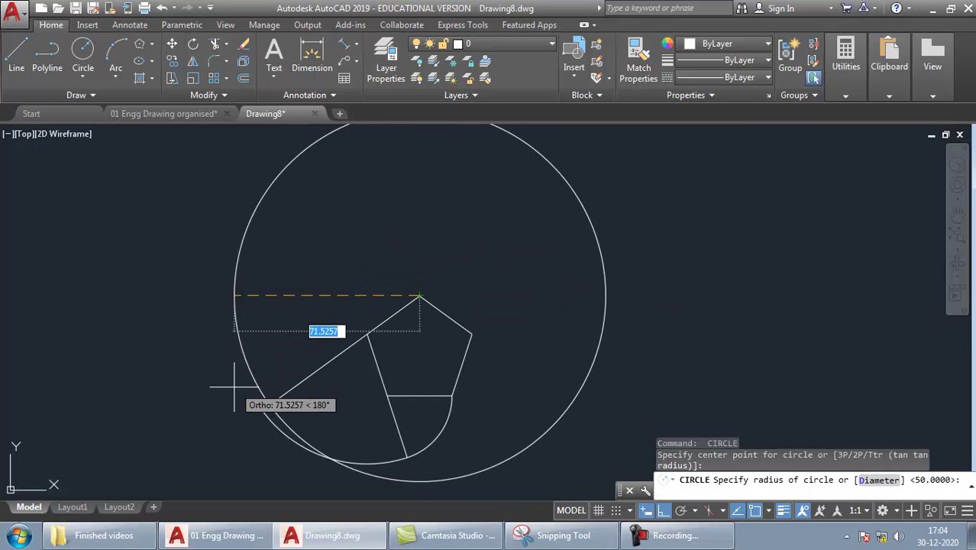
pyautogui.click(260, 408)
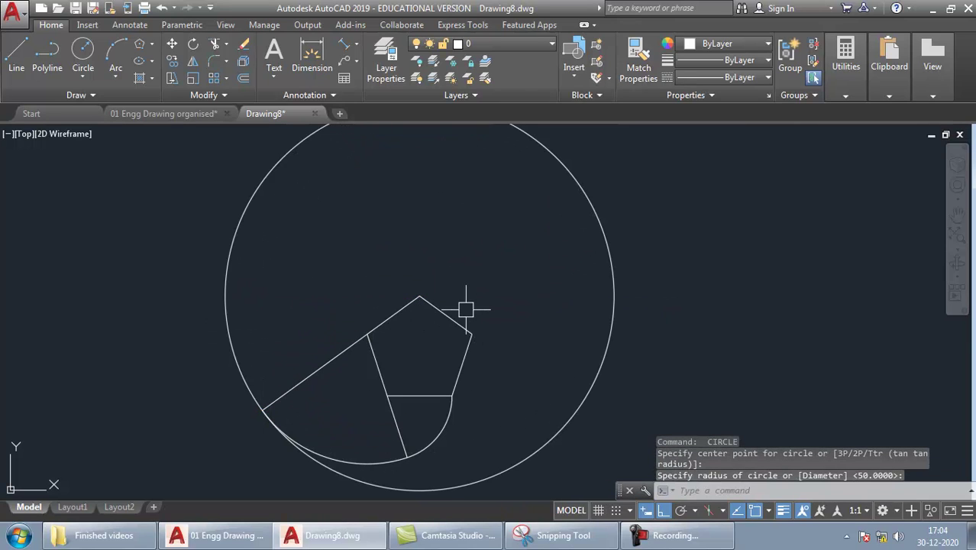
# Step: Extend the pentagon's upper-right side up-left to the circle and trim the circle to the arc joining the previous one
pyautogui.write('ex')
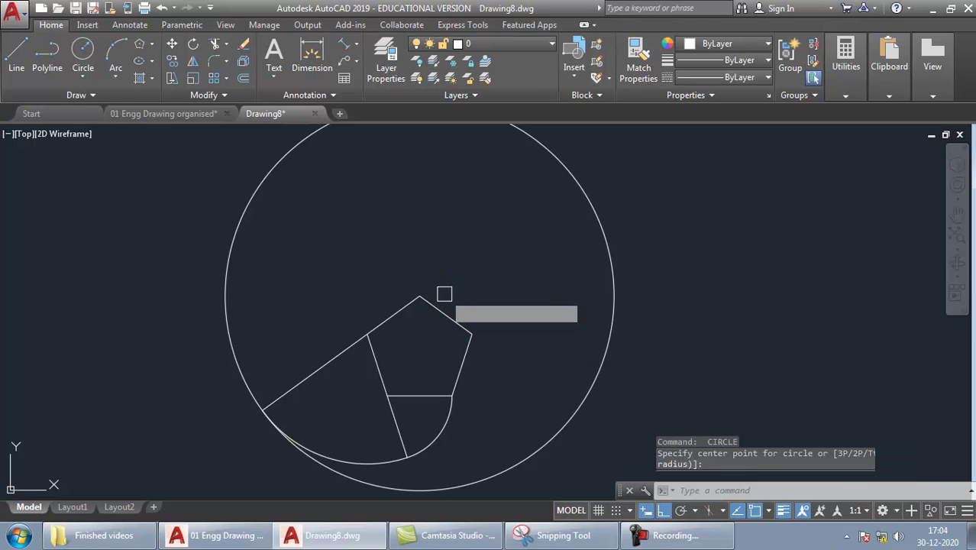
pyautogui.press('Return')
pyautogui.press('Return')
pyautogui.click(428, 306)
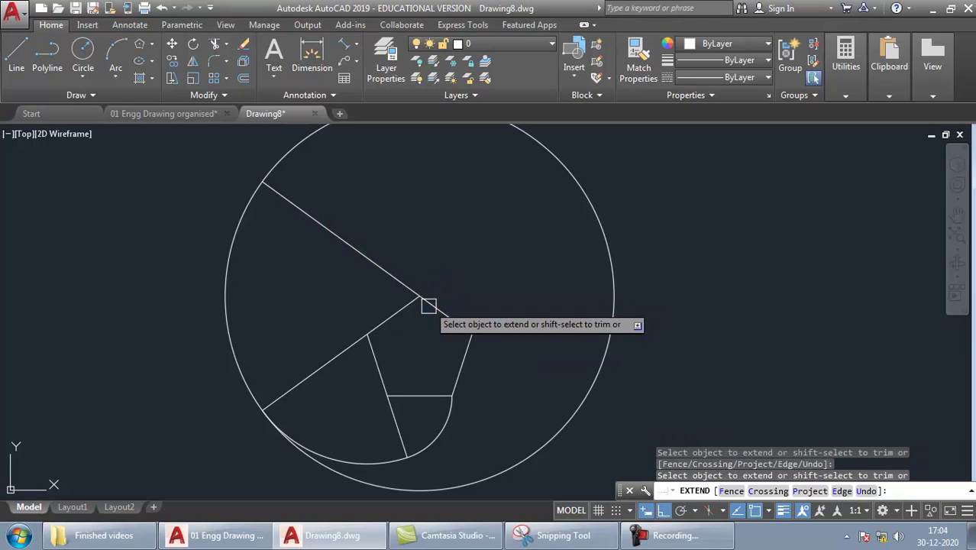
pyautogui.keyDown('shift'); pyautogui.click(613, 249); pyautogui.keyUp('shift')
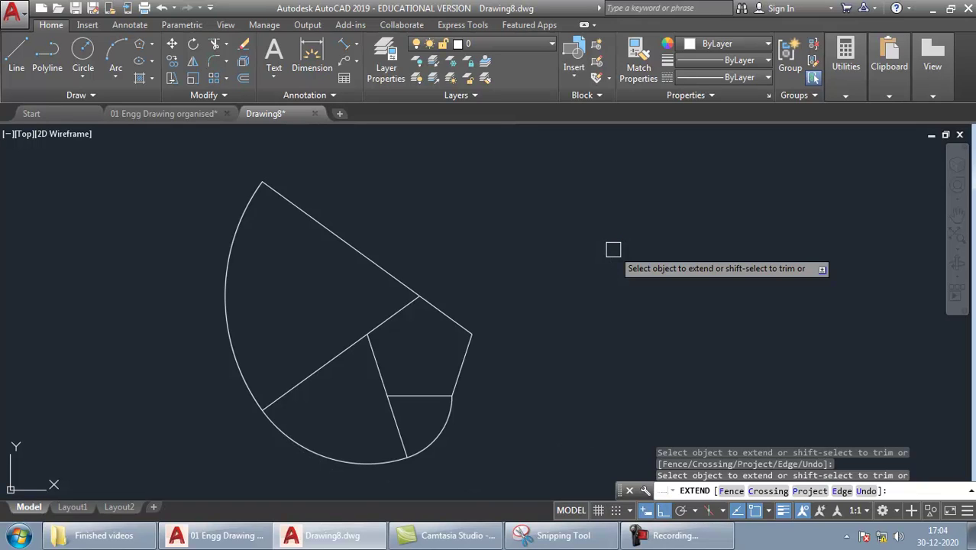
pyautogui.press('Escape')
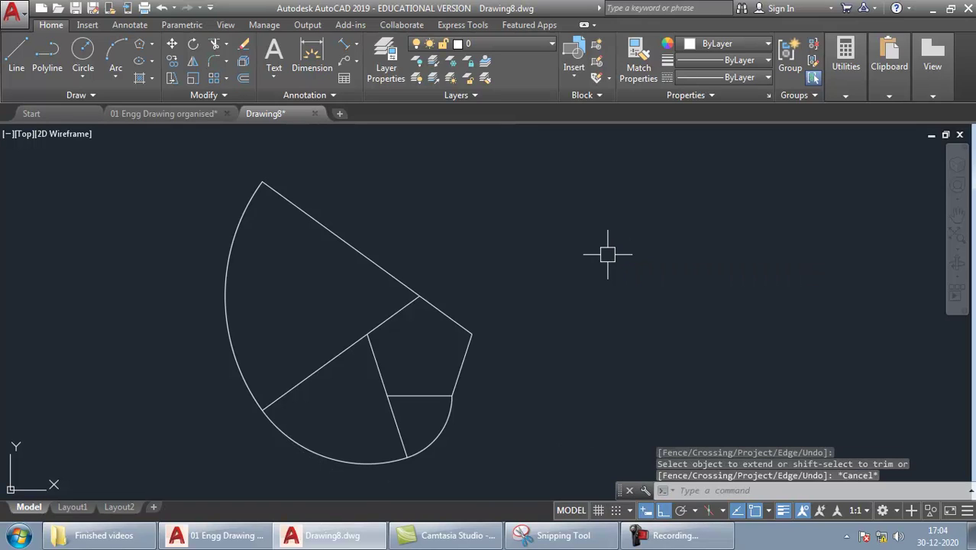
# Step: Draw a circle centred on the pentagon's upper-right vertex with its radius reaching the outer end of the extended upper-right side
pyautogui.write('c')
pyautogui.press('Return')
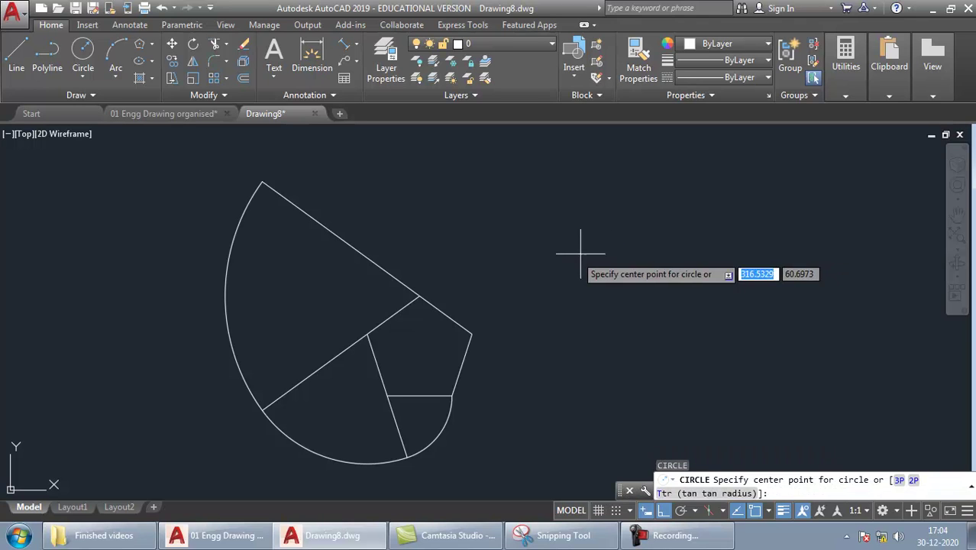
pyautogui.click(472, 333)
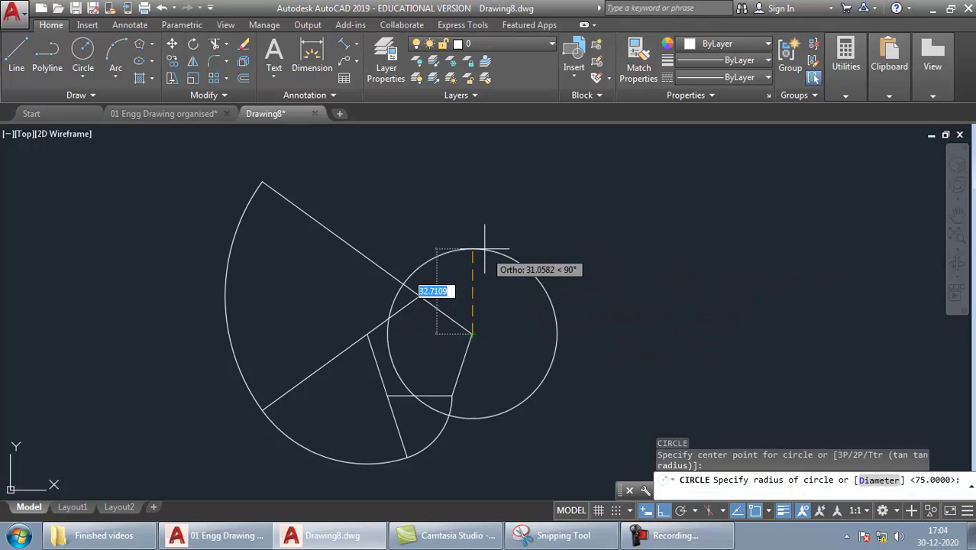
pyautogui.click(263, 181)
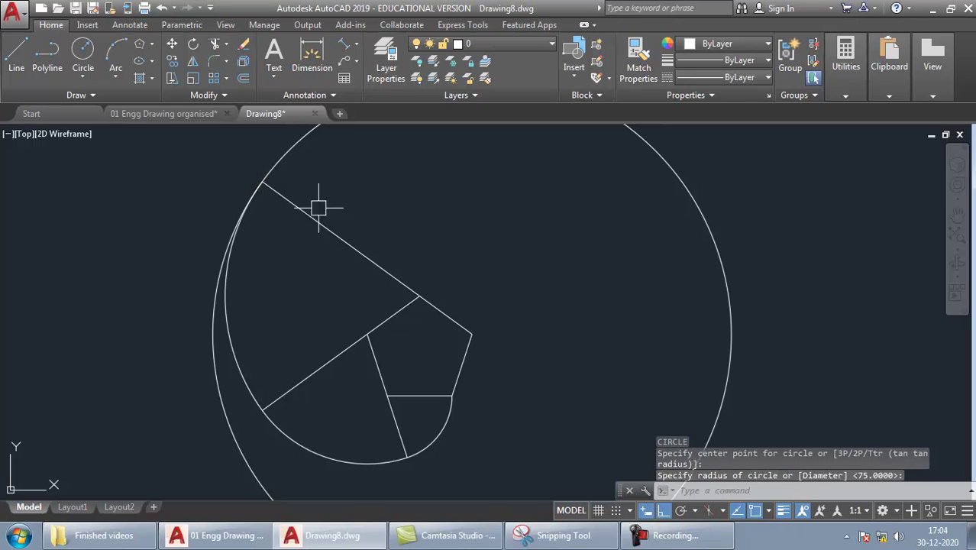
# Step: Extend the pentagon's right side up to the circle and trim the circle to the arc between the last two extended sides
pyautogui.write('ex')
pyautogui.press('Return')
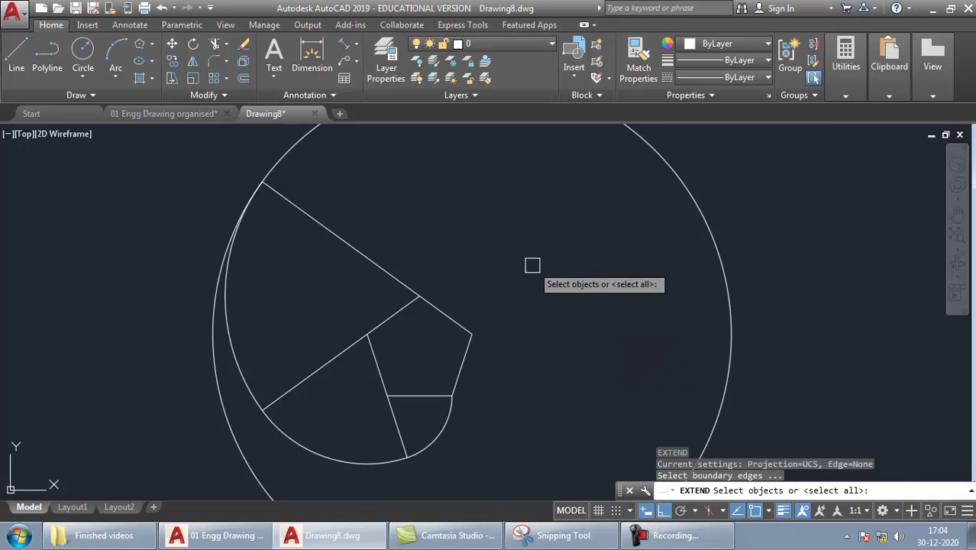
pyautogui.press('Return')
pyautogui.click(468, 342)
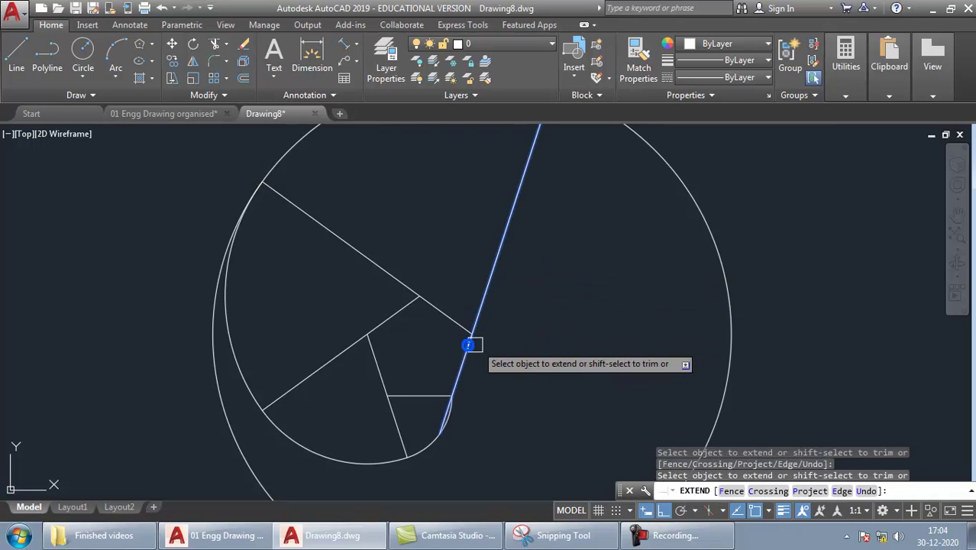
pyautogui.keyDown('shift'); pyautogui.click(722, 261); pyautogui.keyUp('shift')
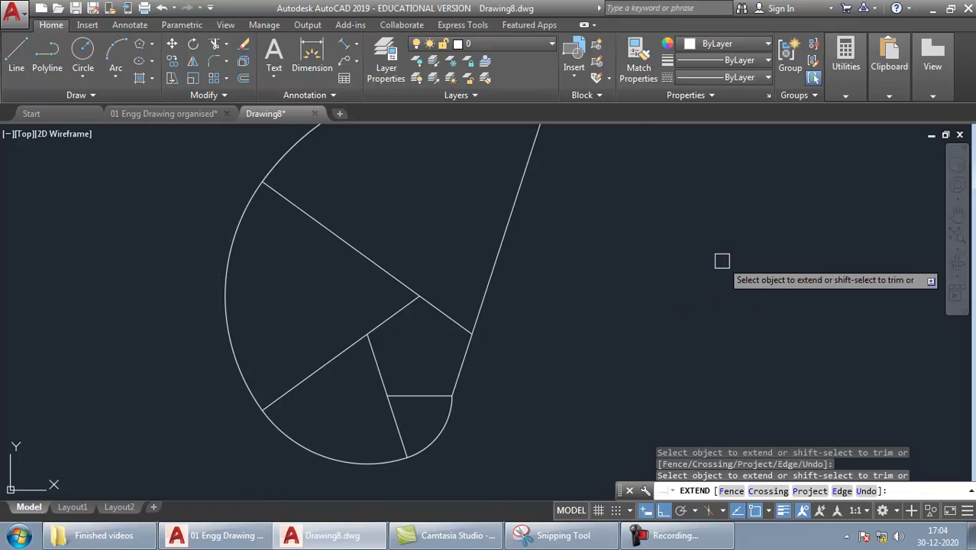
pyautogui.press('Return')
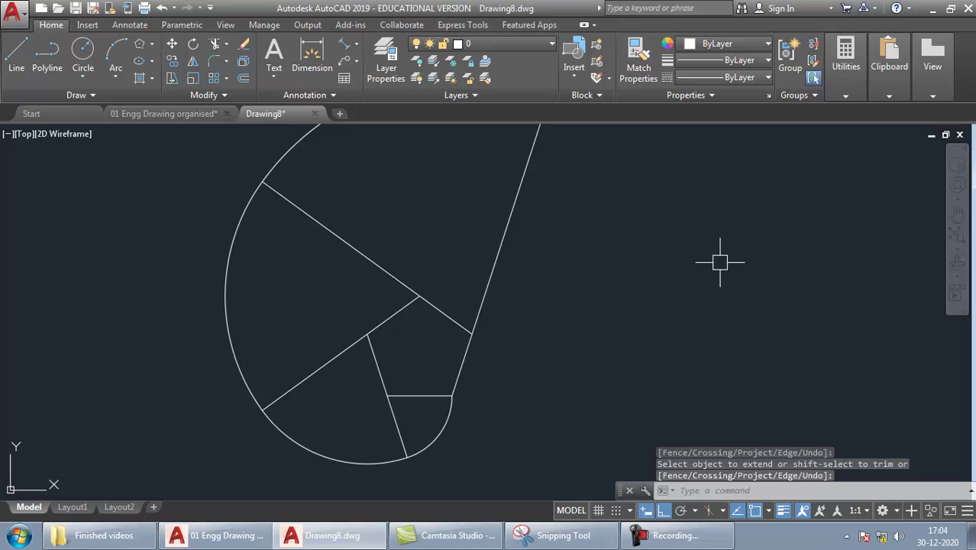
# Step: Draw a circle centred on the pentagon's lower-right vertex with its radius reaching the upper end of the extended right side
pyautogui.write('c')
pyautogui.press('Return')
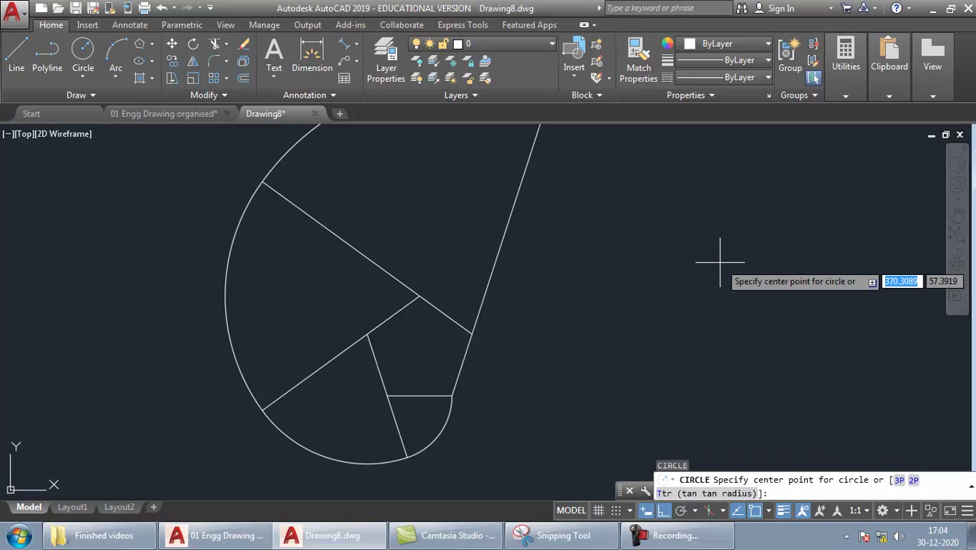
pyautogui.click(452, 396)
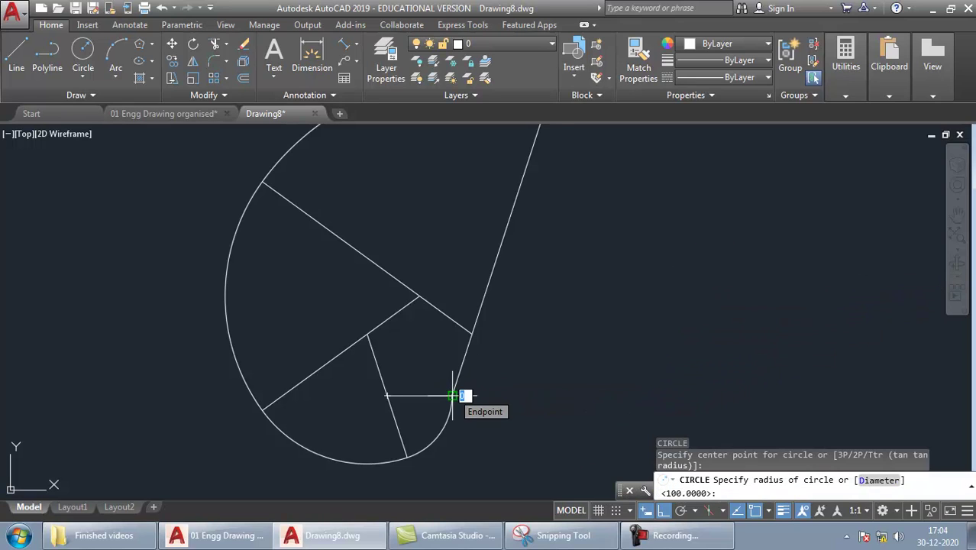
pyautogui.scroll(-3, 513, 265)
pyautogui.scroll(3, 529, 196)
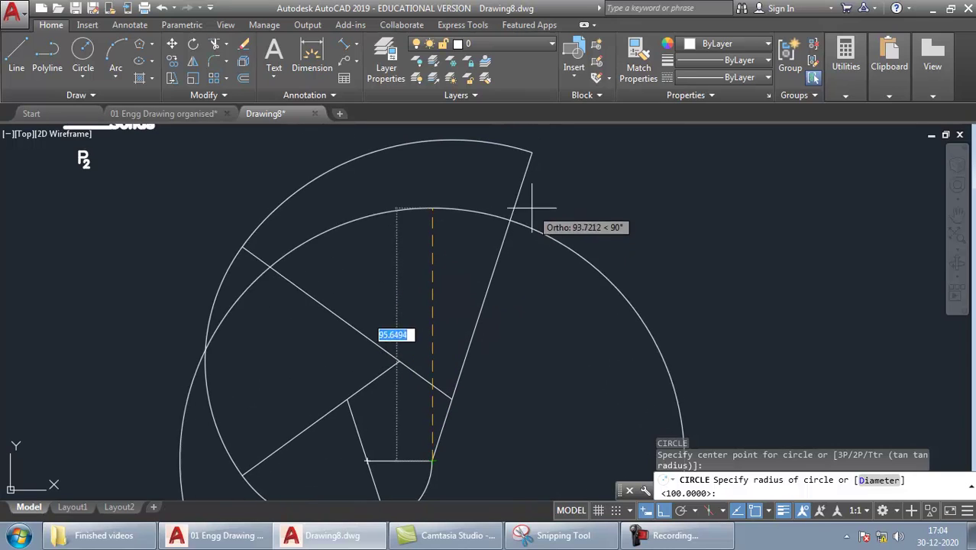
pyautogui.click(532, 157)
pyautogui.scroll(-2, 532, 156)
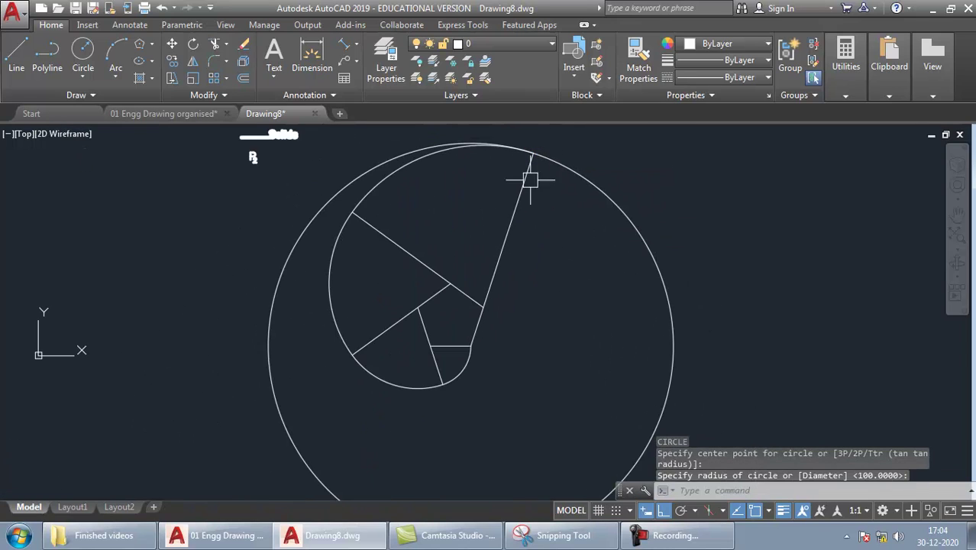
# Step: Extend the pentagon's base rightward to the circle and trim the circle to the arc between the extended right side and base
pyautogui.write('ex')
pyautogui.press('Return')
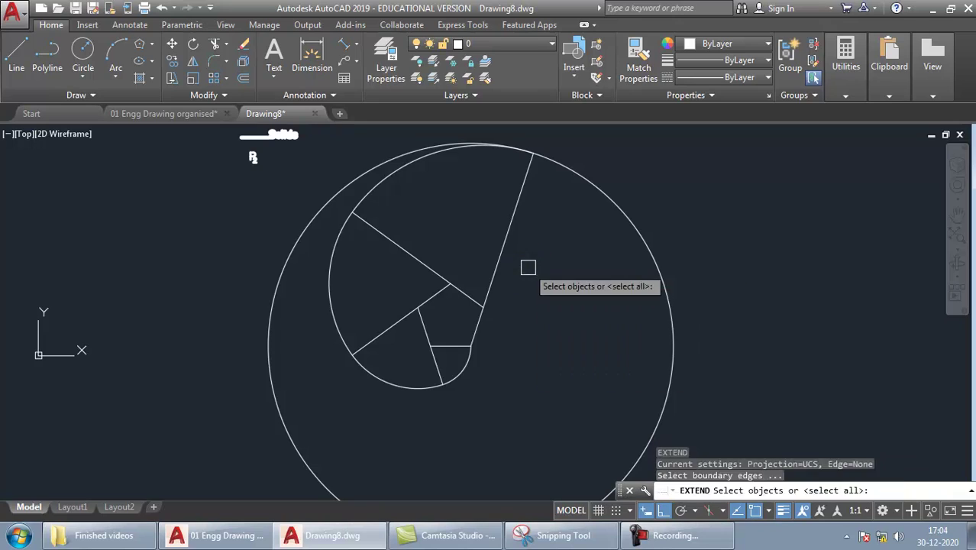
pyautogui.press('Return')
pyautogui.click(458, 345)
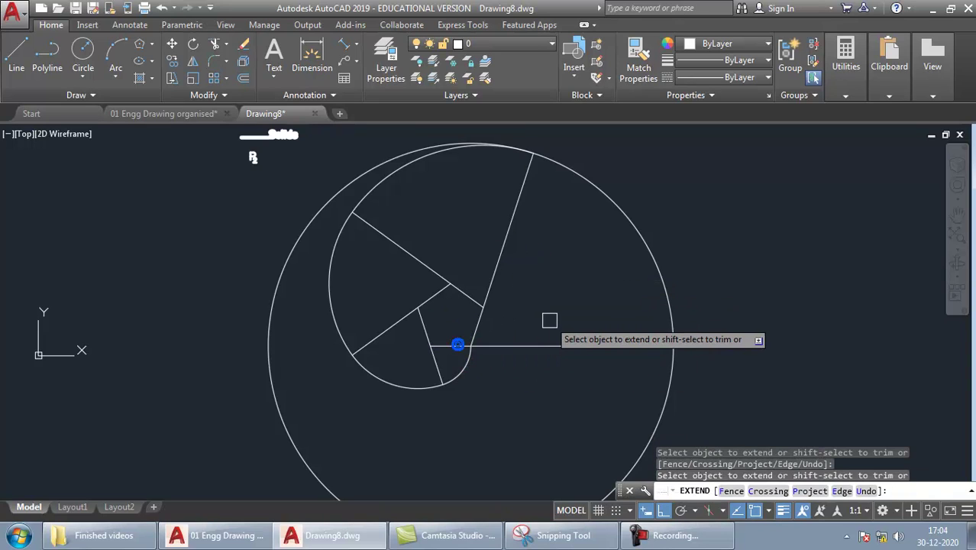
pyautogui.keyDown('shift'); pyautogui.click(671, 378); pyautogui.keyUp('shift')
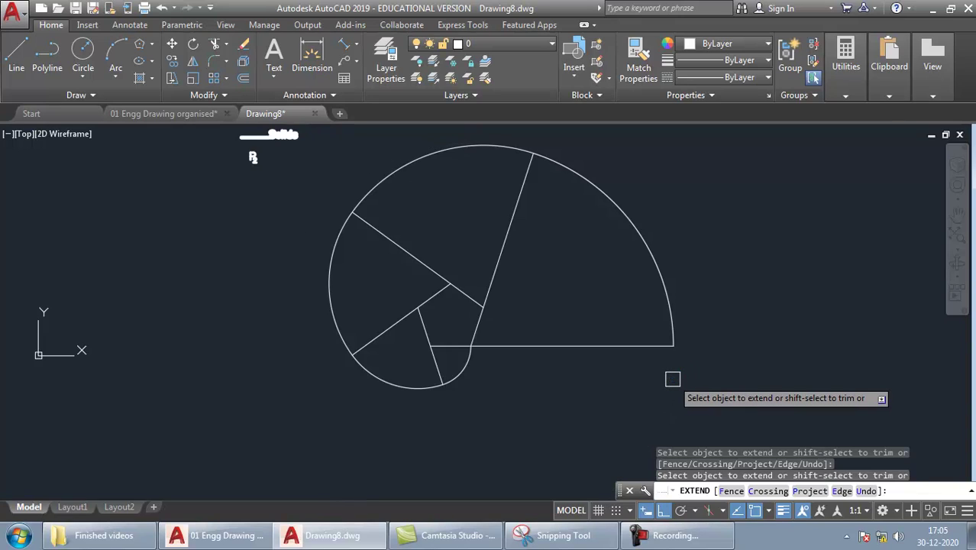
pyautogui.press('Return')
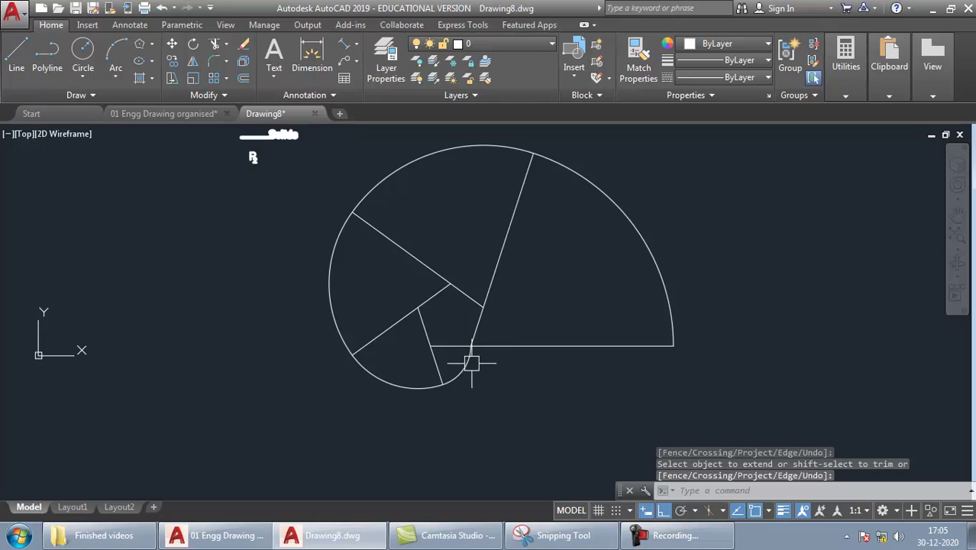
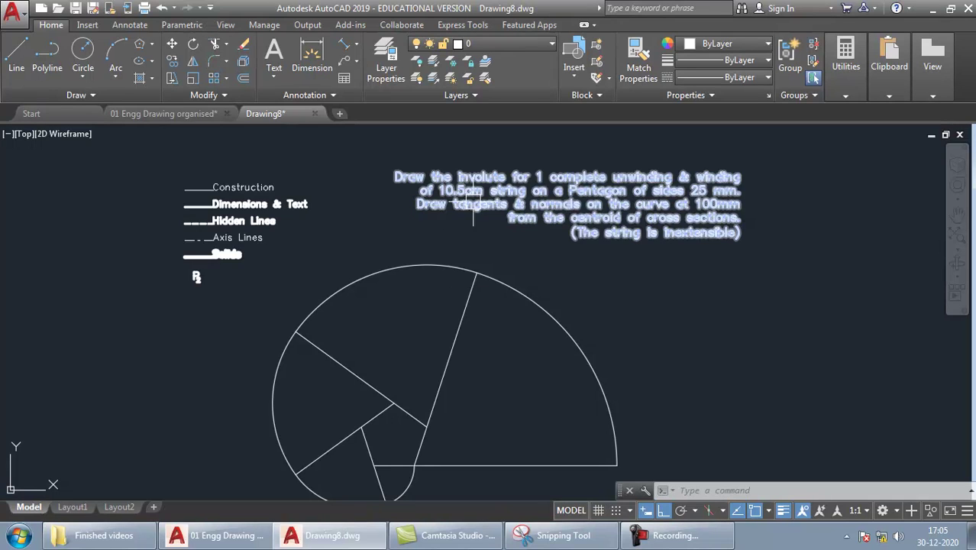
# Step: Draw a 105 mm horizontal line rightward from the pentagon's lower-right vertex to represent the string
pyautogui.moveTo(659, 360); pyautogui.dragTo(671, 245, button='middle')
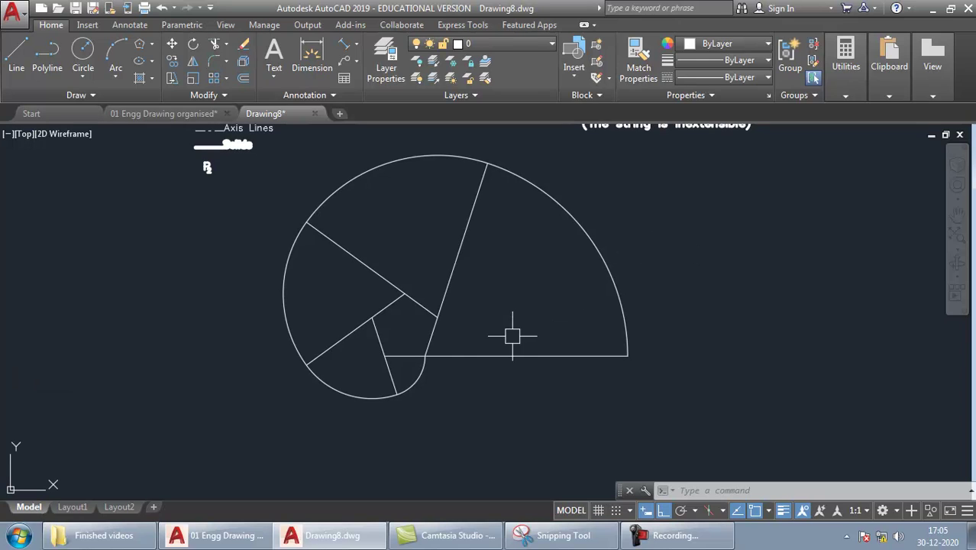
pyautogui.write('L')
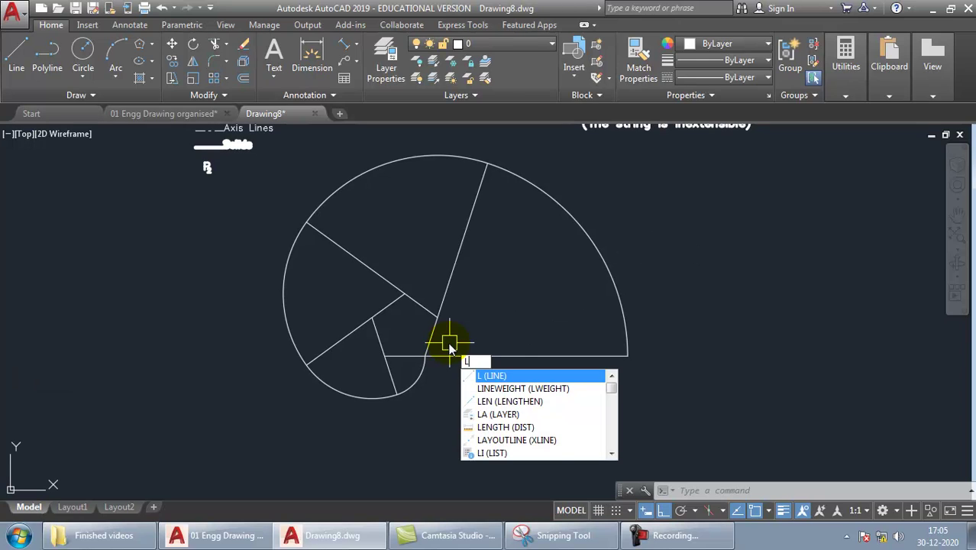
pyautogui.press('Return')
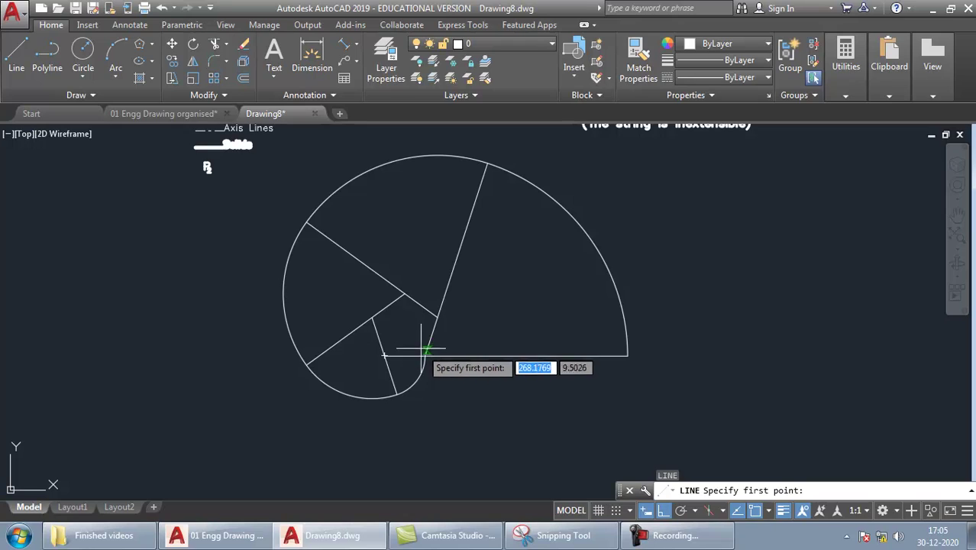
pyautogui.click(425, 356)
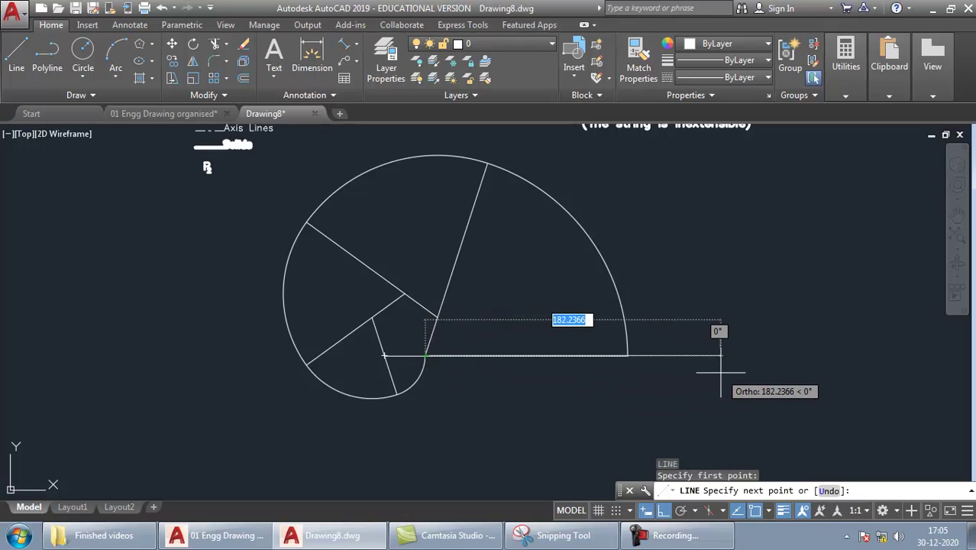
pyautogui.write('1')
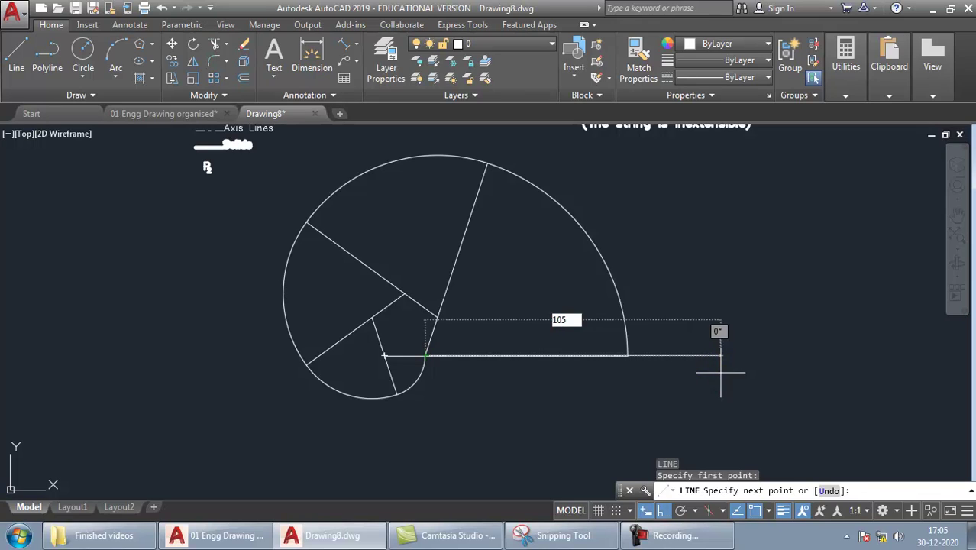
pyautogui.write('05')
pyautogui.press('Return')
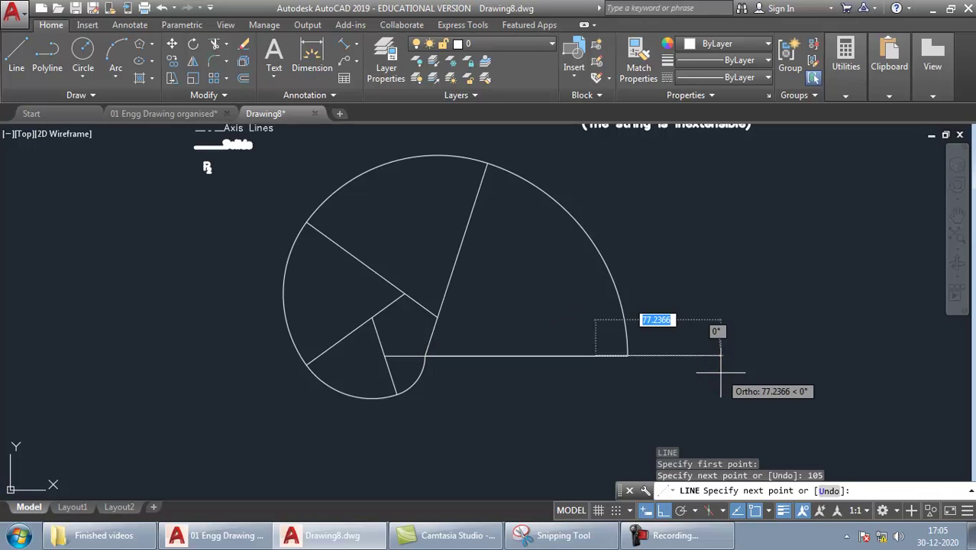
pyautogui.press('Escape')
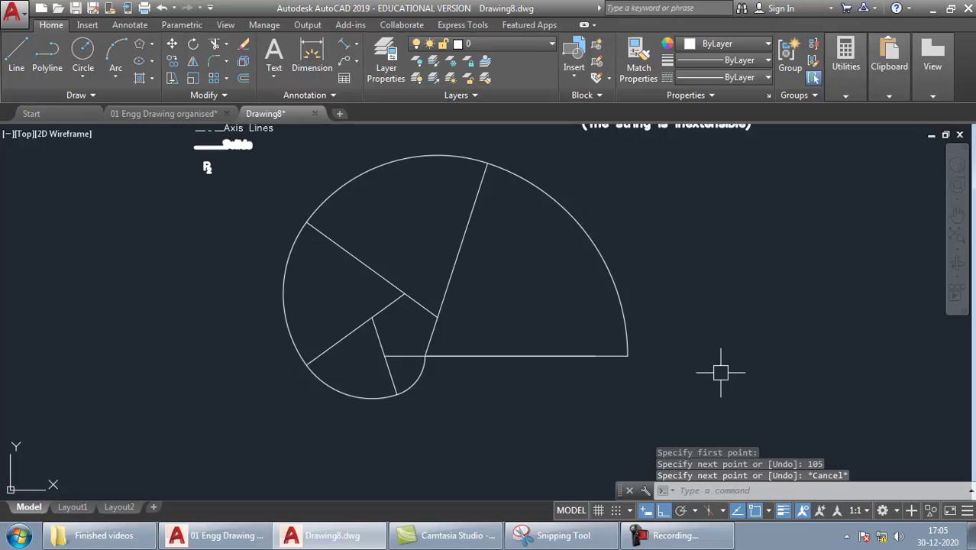
pyautogui.click(523, 355)
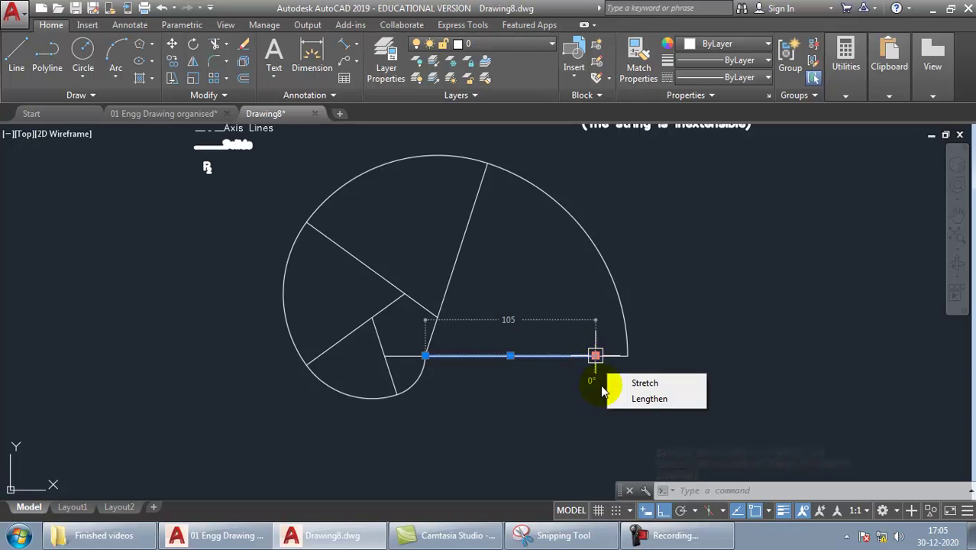
pyautogui.click(596, 359)
pyautogui.press('Escape')
pyautogui.click(619, 357)
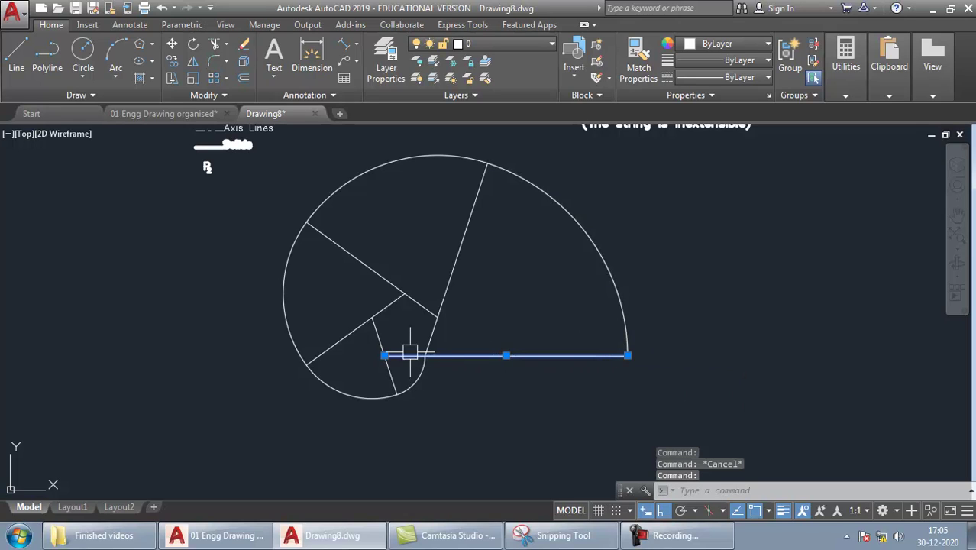
pyautogui.press('Escape')
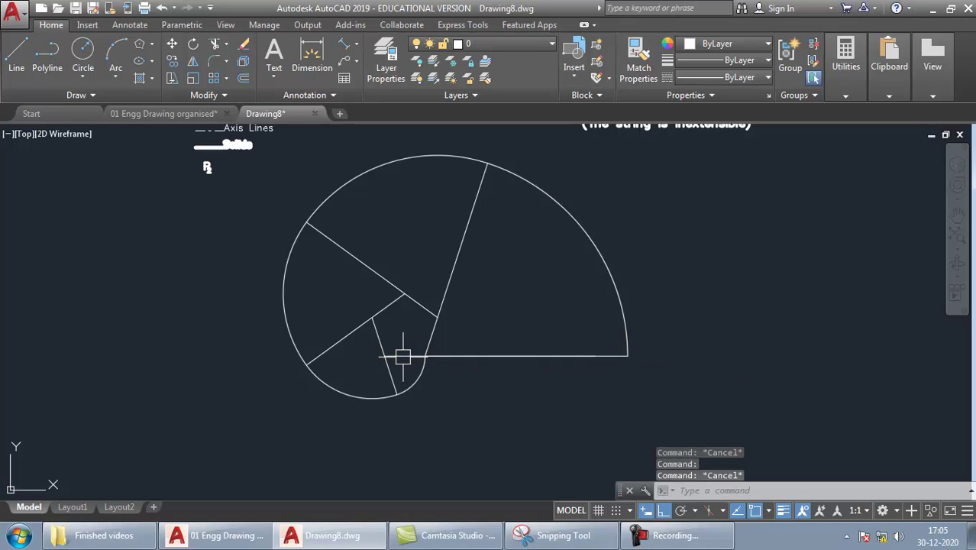
# Step: Draw a circle centred on the pentagon's lower-right vertex with its radius reaching the outer end of the 105 mm line
pyautogui.click(495, 356)
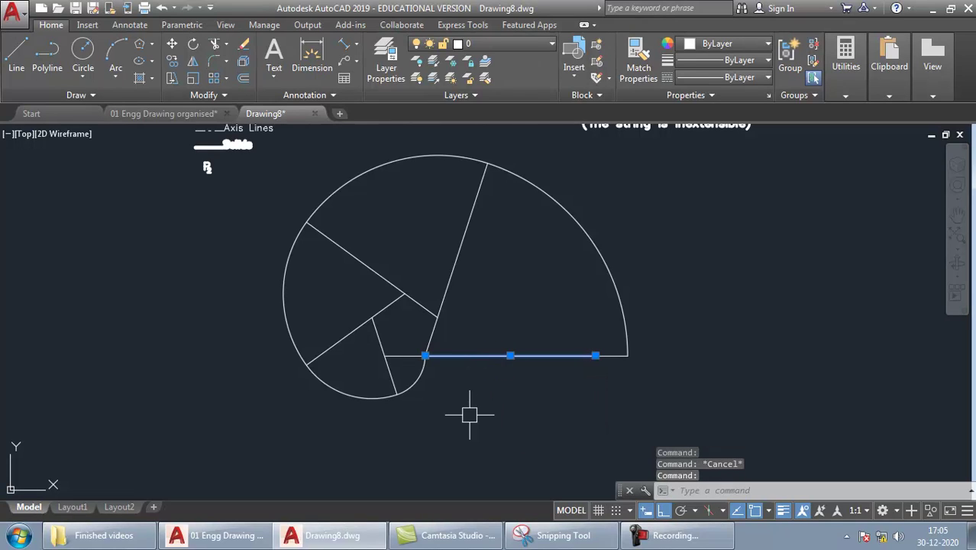
pyautogui.write('c')
pyautogui.press('Return')
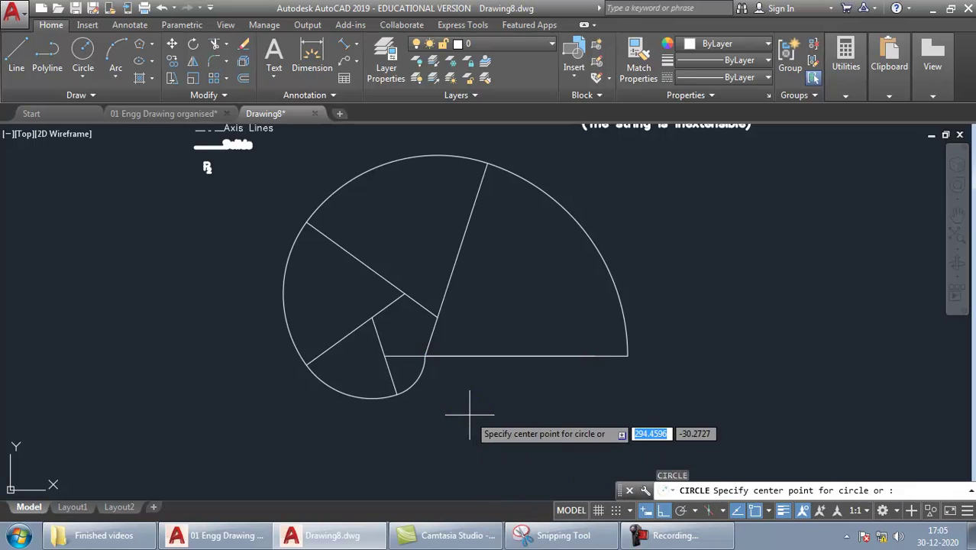
pyautogui.click(425, 355)
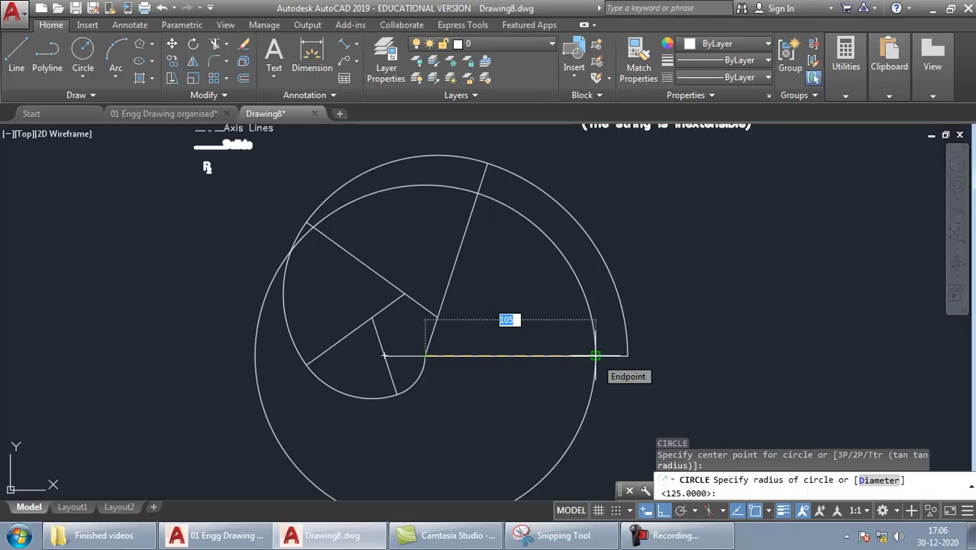
pyautogui.click(594, 355)
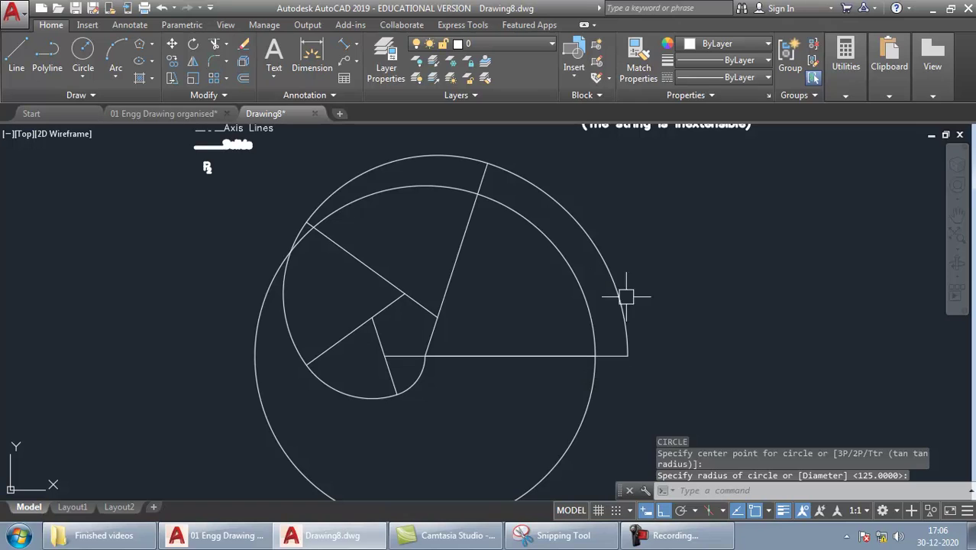
# Step: Trim the new circle to the arc between the 105 mm line and the pentagon's extended right side
pyautogui.click(456, 233)
pyautogui.click(518, 356)
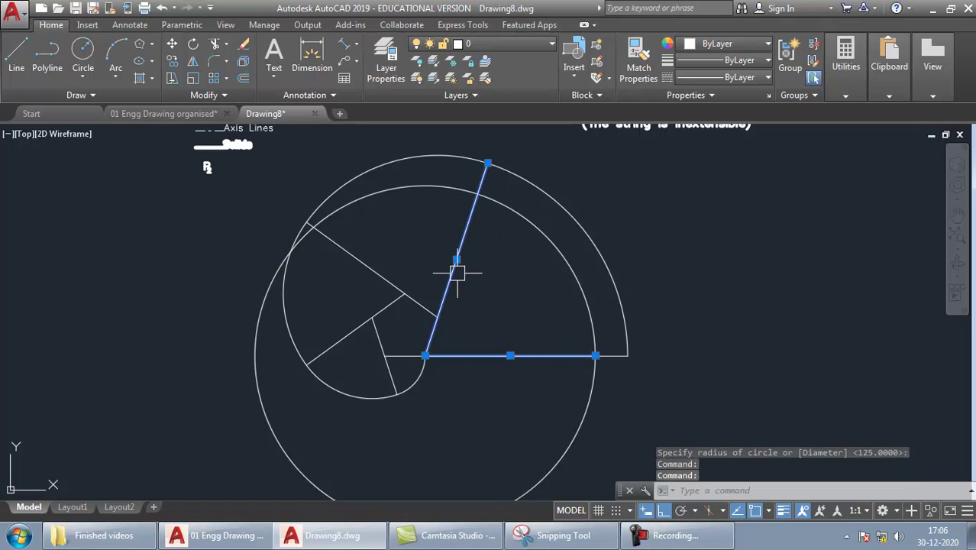
pyautogui.click(512, 366)
pyautogui.write('tr')
pyautogui.press('Return')
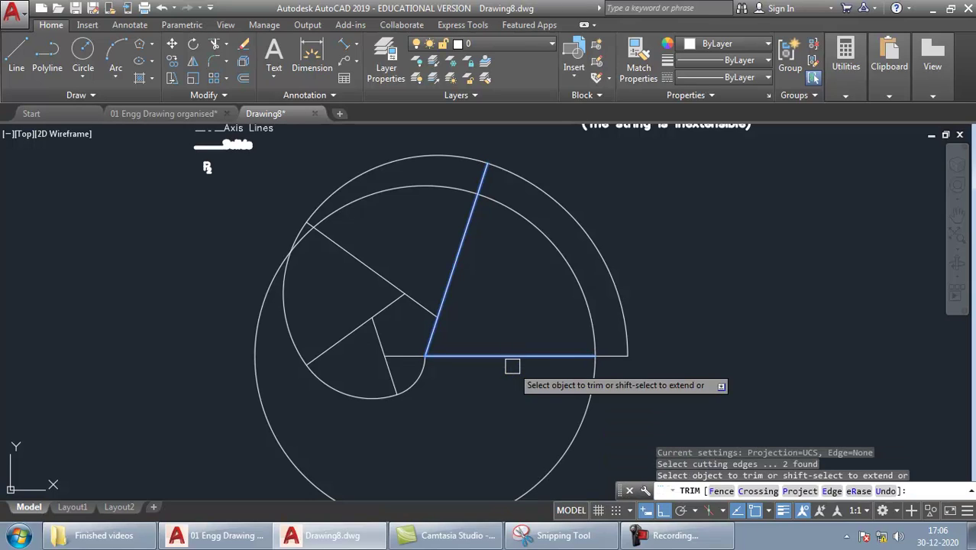
pyautogui.click(593, 381)
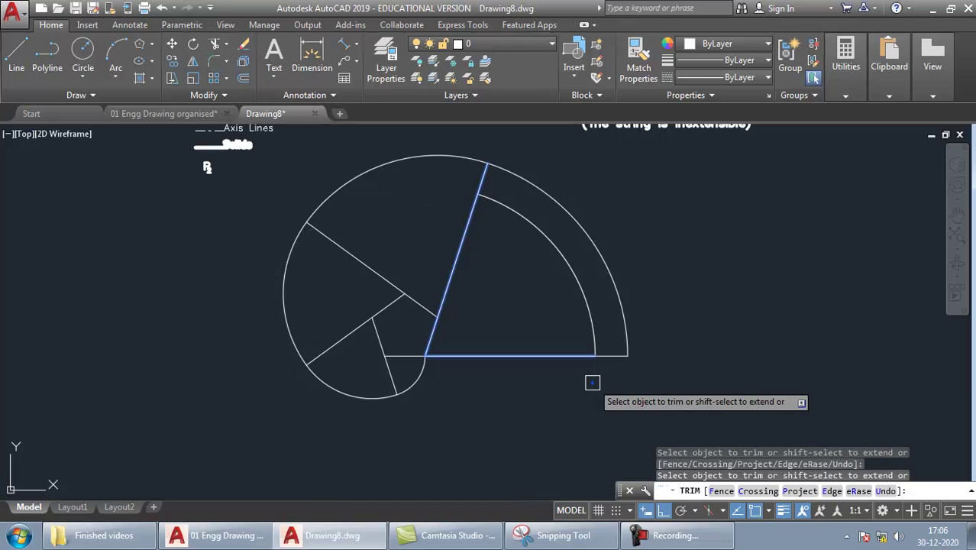
pyautogui.press('Return')
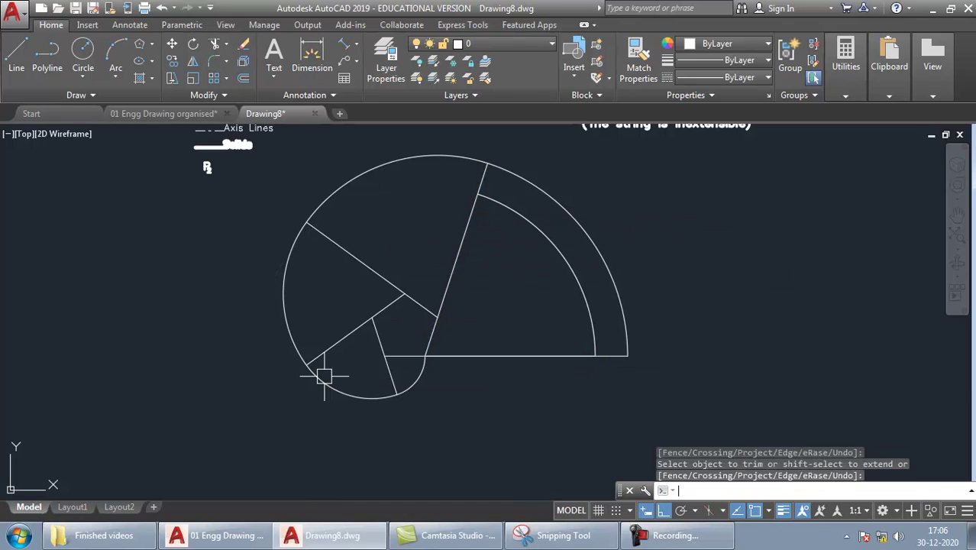
# Step: Draw a circle centred on the pentagon's upper-right vertex with its radius reaching the inner arc's end on the extended right side
pyautogui.write('c')
pyautogui.press('Return')
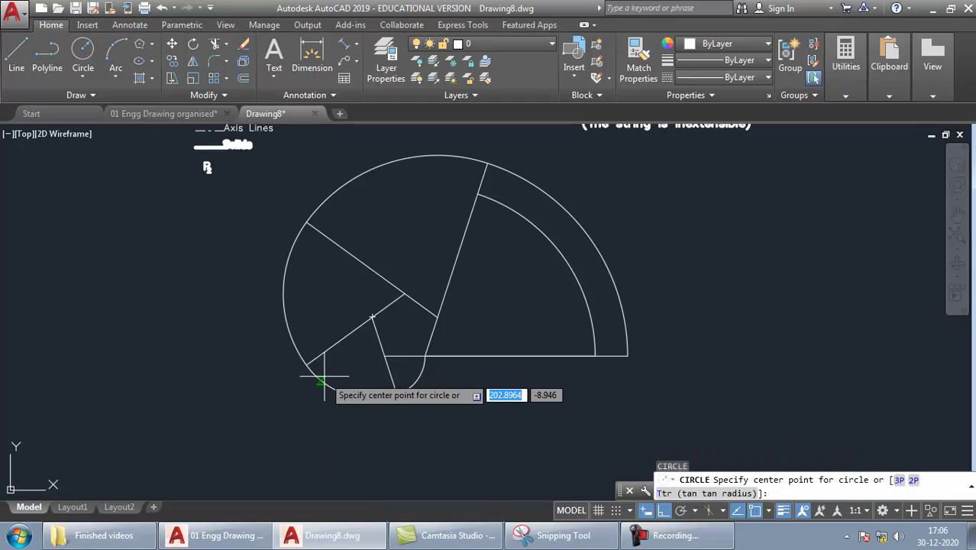
pyautogui.click(436, 315)
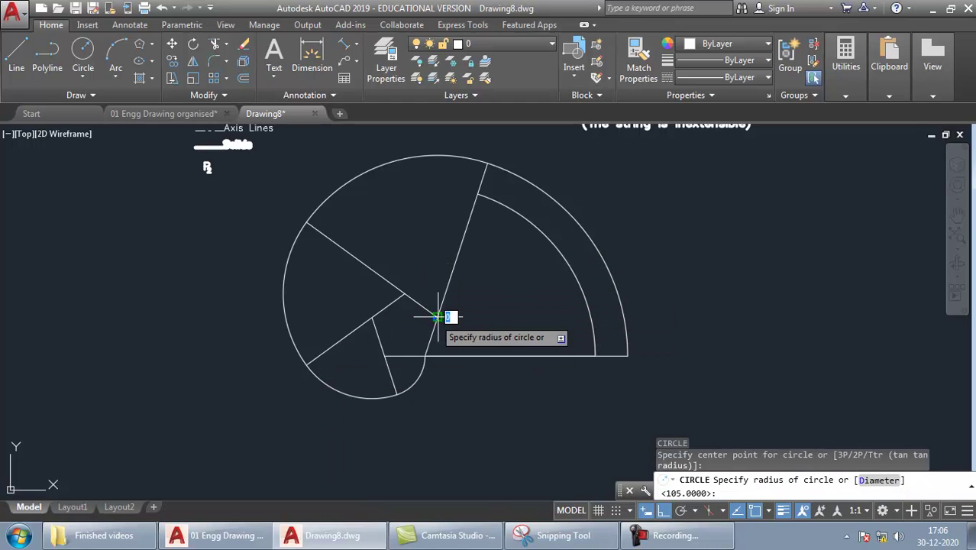
pyautogui.click(477, 195)
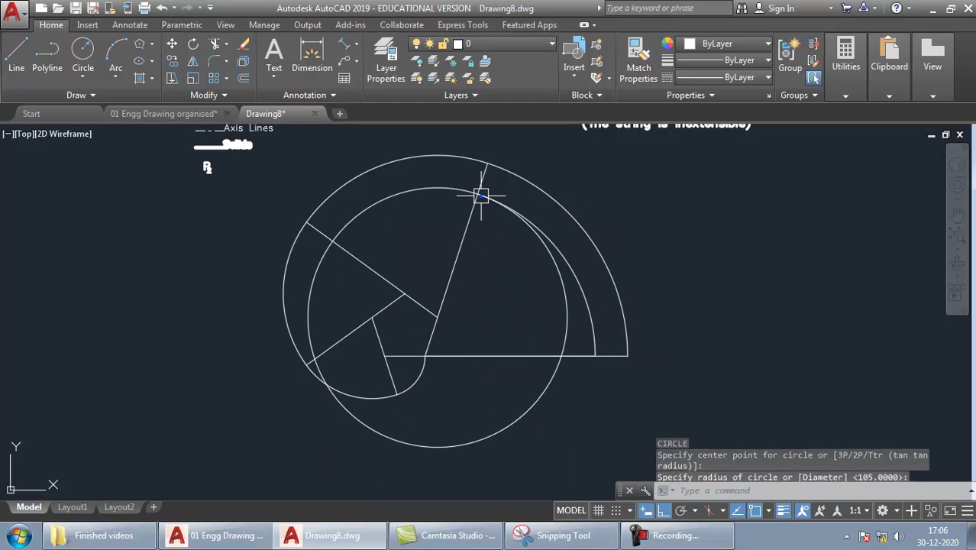
# Step: Trim the circle around the upper-right vertex to the arc between the extended right and upper-right sides
pyautogui.click(452, 248)
pyautogui.click(363, 265)
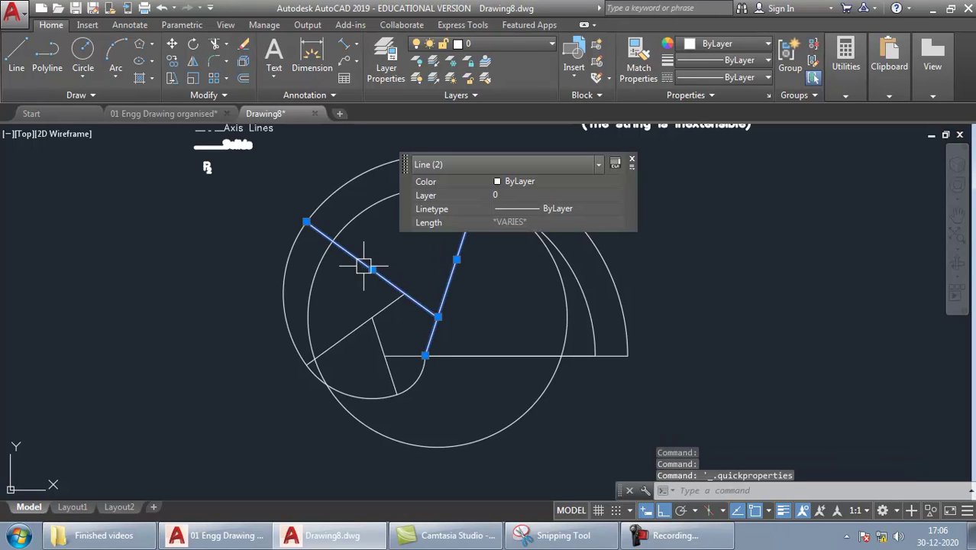
pyautogui.write('tr')
pyautogui.press('Return')
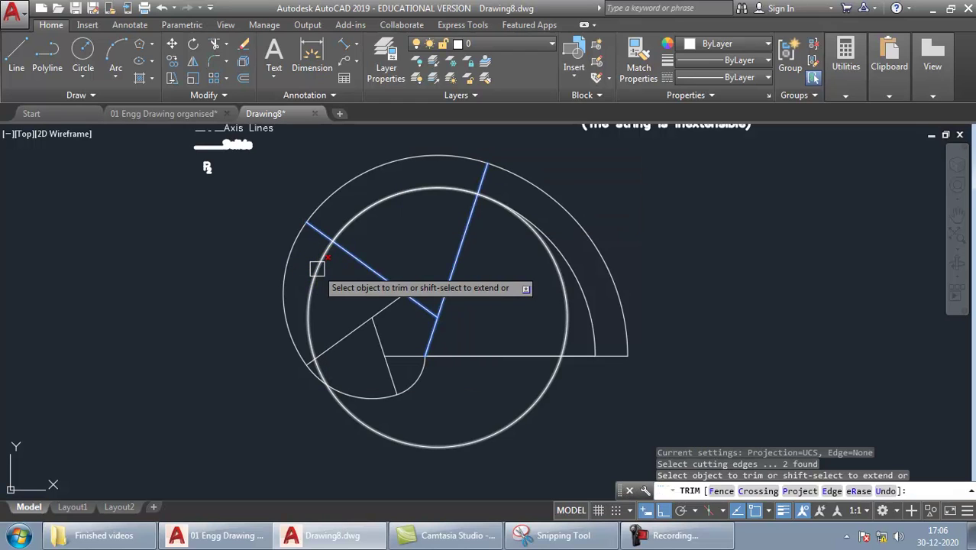
pyautogui.click(555, 280)
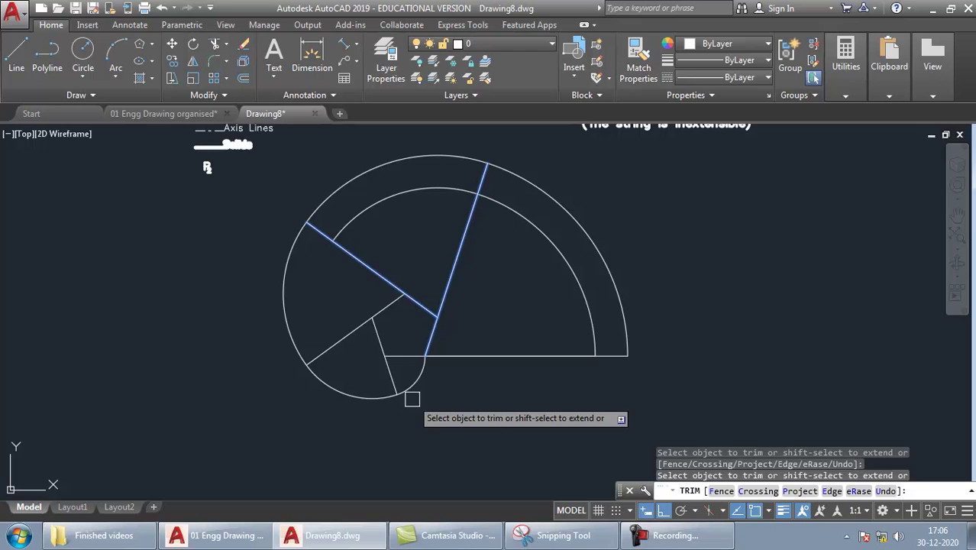
pyautogui.press('Return')
# Step: Draw a circle centred on the pentagon's top vertex with its radius reaching the inner arc's end on the extended upper-right side
pyautogui.write('c')
pyautogui.press('Return')
pyautogui.click(405, 293)
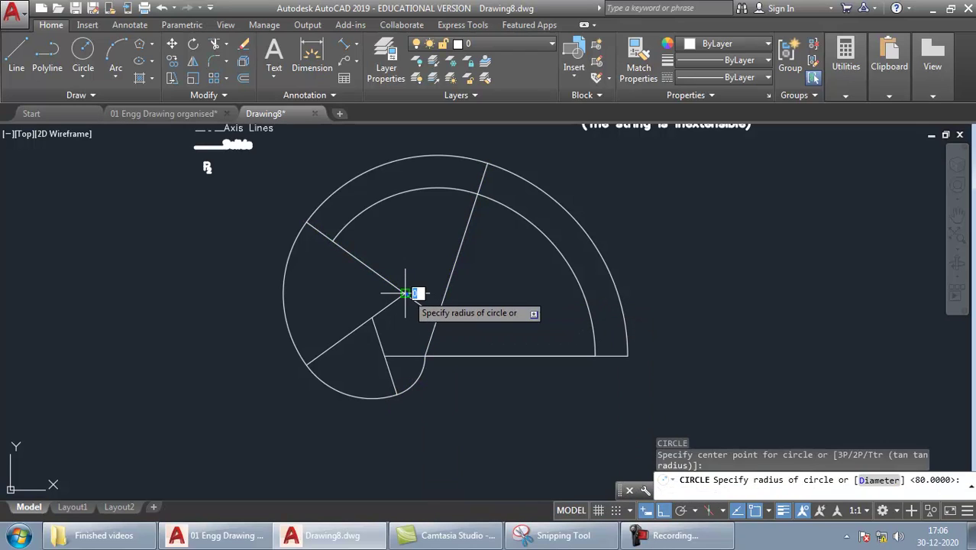
pyautogui.click(333, 241)
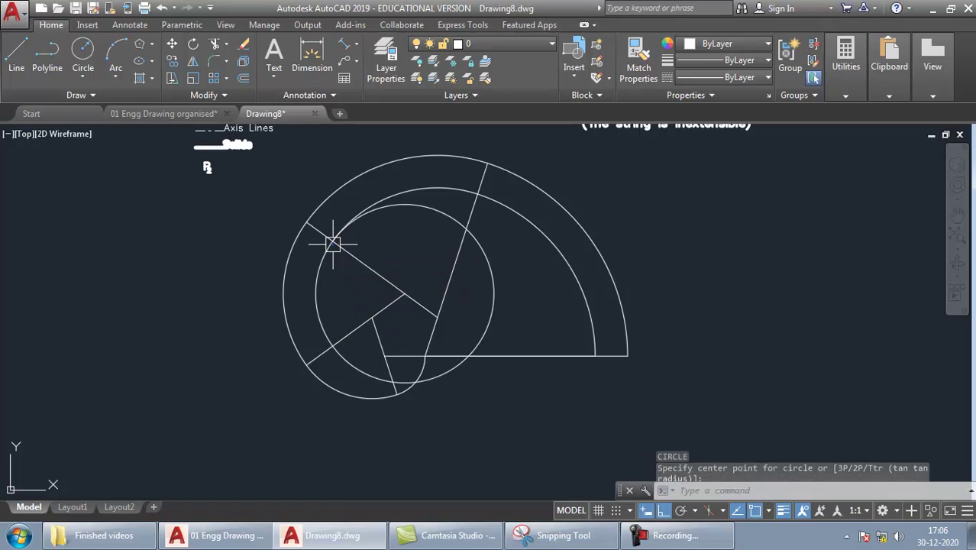
# Step: Trim the circle around the top vertex to the arc between the extended upper-right and upper-left sides
pyautogui.click(368, 267)
pyautogui.click(343, 327)
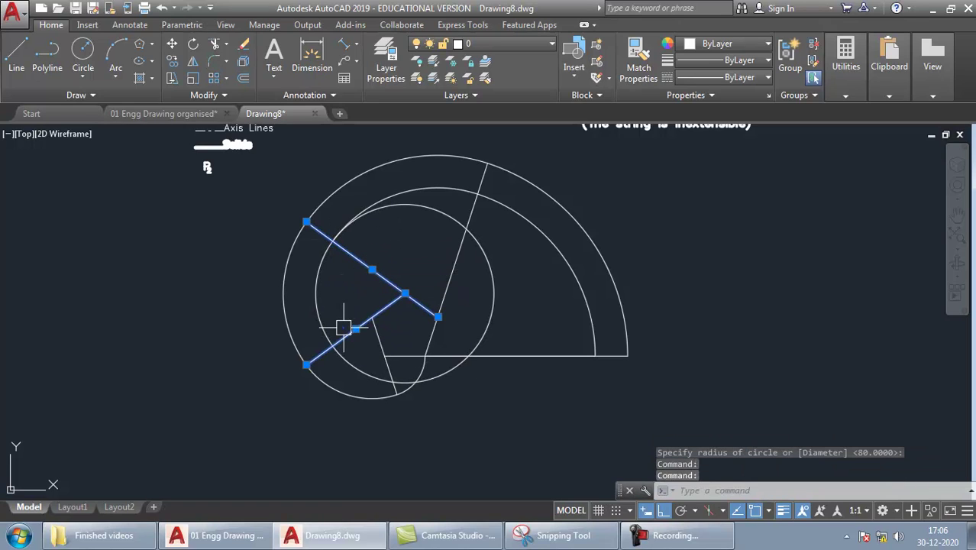
pyautogui.write('tr')
pyautogui.press('Return')
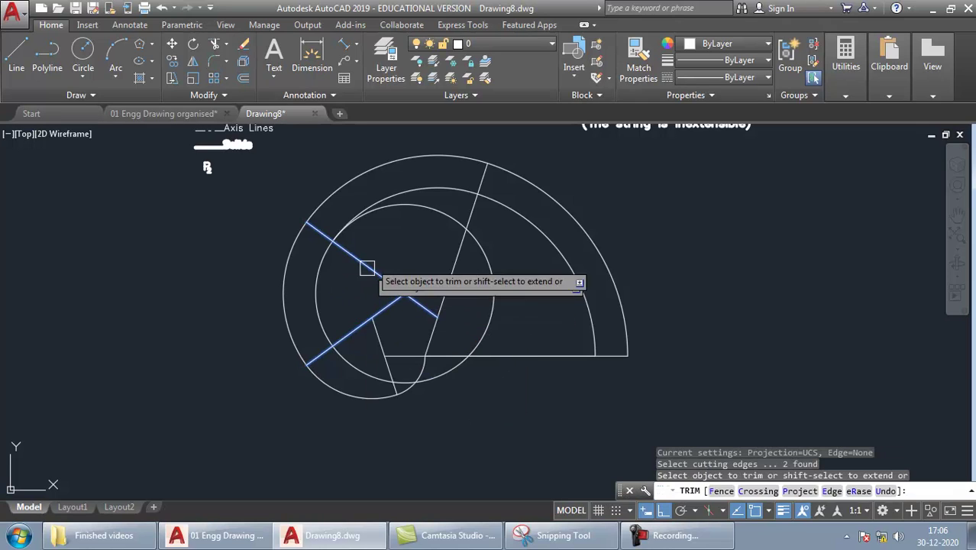
pyautogui.click(425, 208)
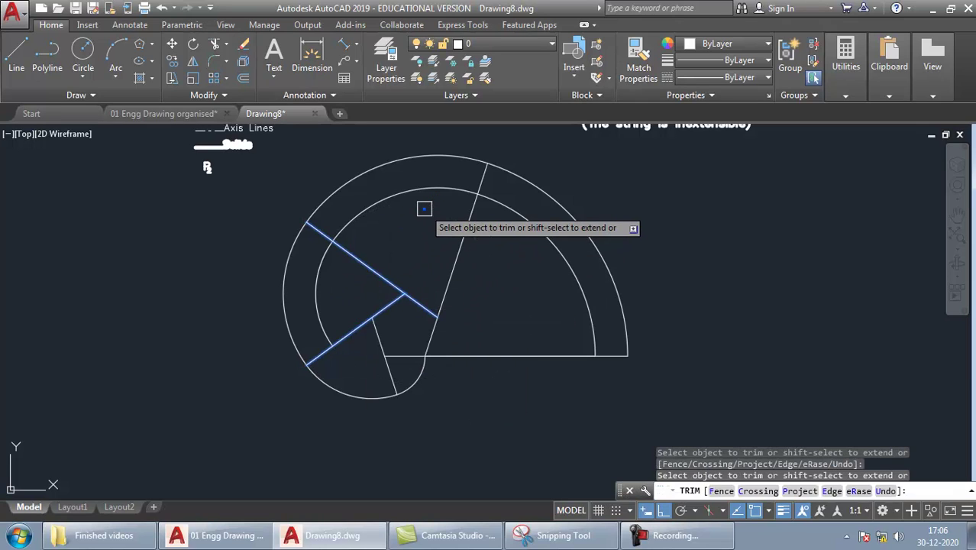
pyautogui.press('Return')
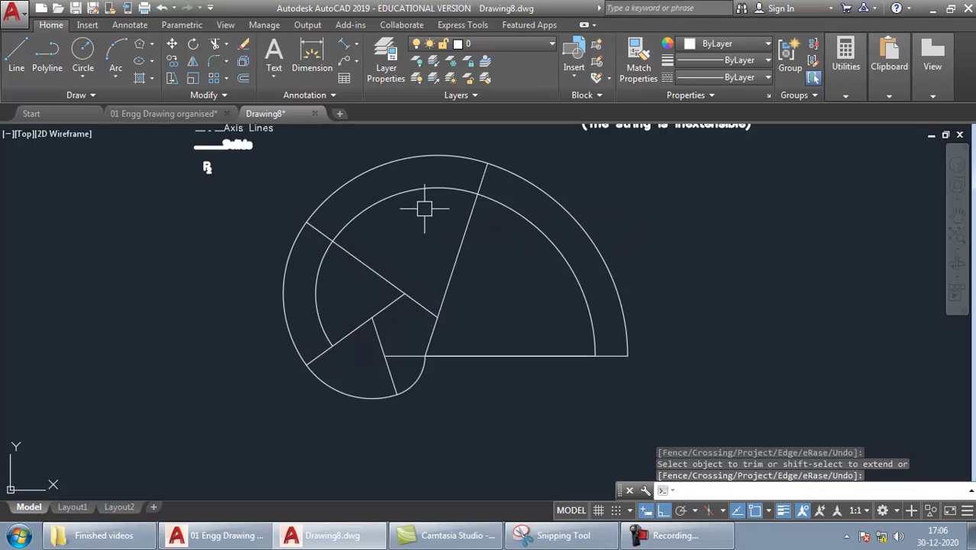
# Step: Draw a circle centred on the pentagon's upper-left vertex with its radius reaching the inner arc's end on the extended upper-left side
pyautogui.write('c')
pyautogui.press('Return')
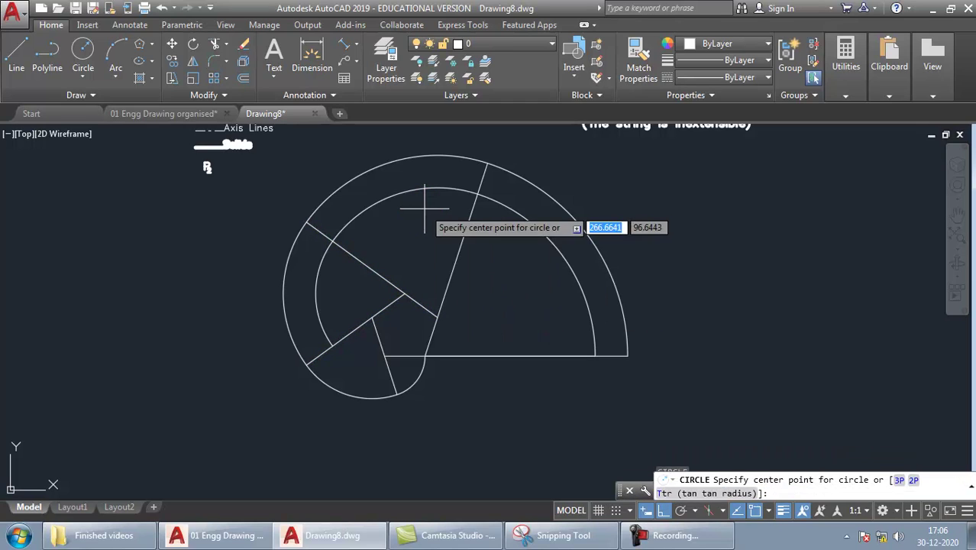
pyautogui.click(372, 316)
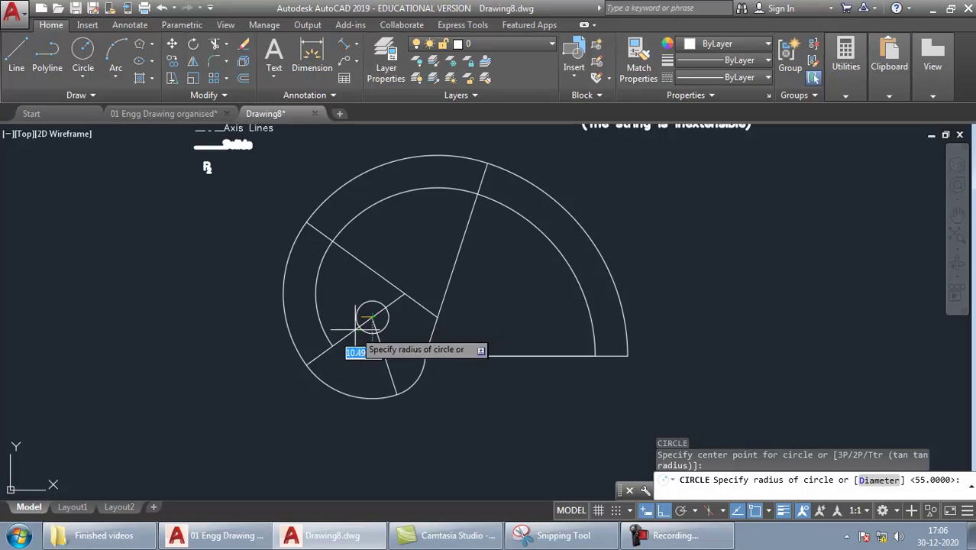
pyautogui.click(330, 348)
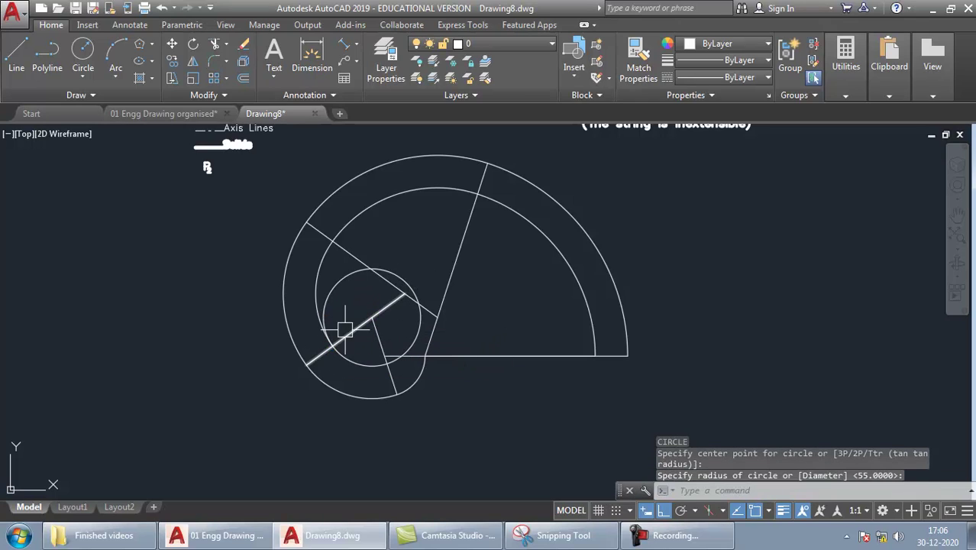
# Step: Trim the circle around the upper-left vertex to the arc between the extended upper-left and left sides
pyautogui.click(356, 330)
pyautogui.click(374, 337)
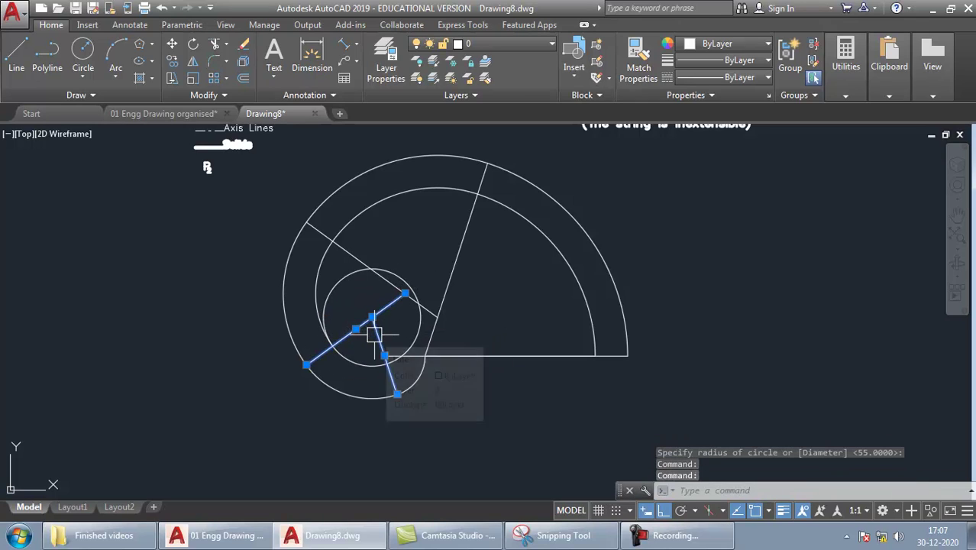
pyautogui.write('tr')
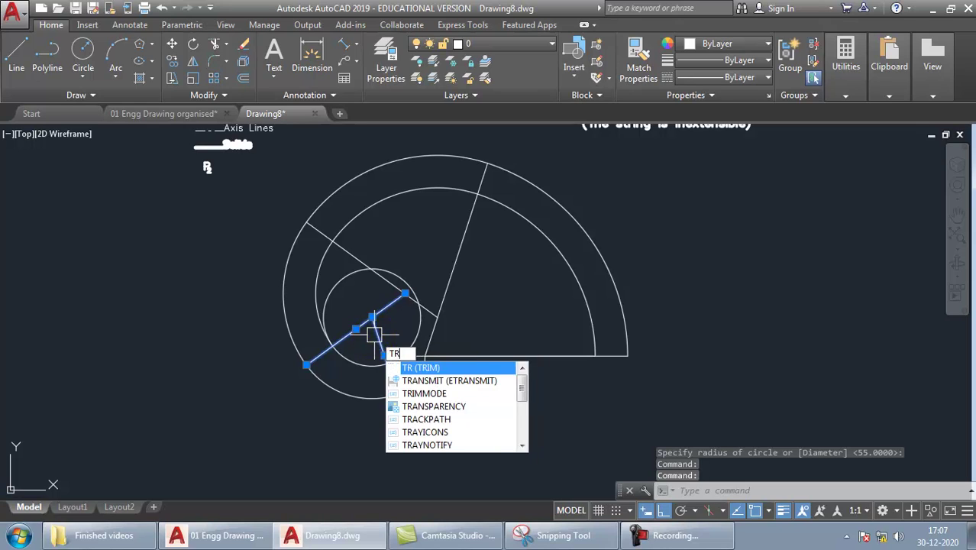
pyautogui.press('Return')
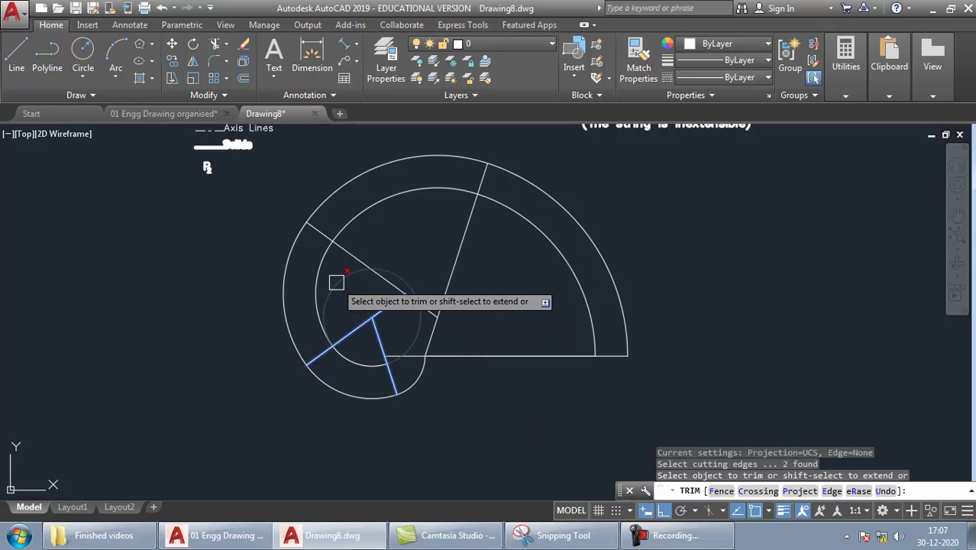
pyautogui.click(336, 283)
pyautogui.press('Return')
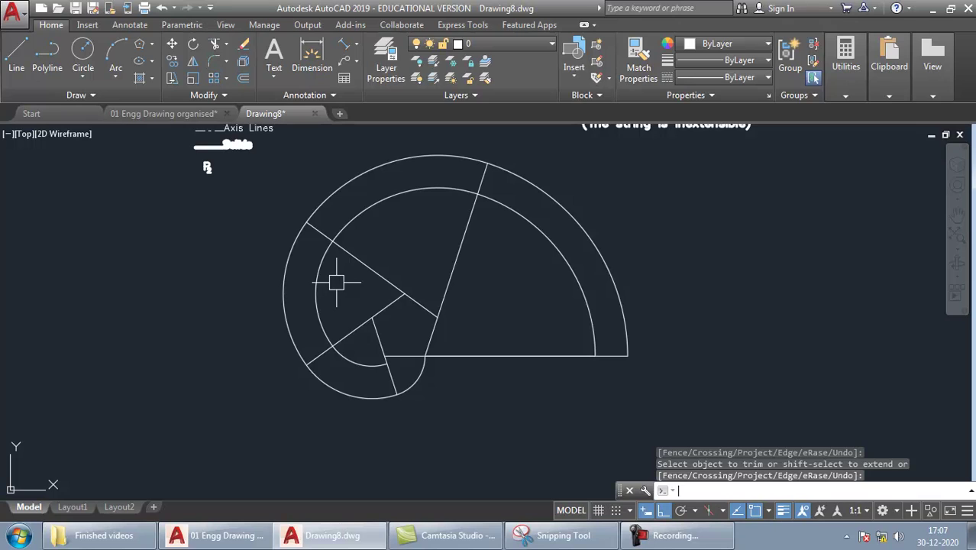
# Step: Draw a circle centred on the pentagon's lower-left vertex with a 5 mm radius reaching the inner arc's end on the extended left side
pyautogui.write('c')
pyautogui.press('Return')
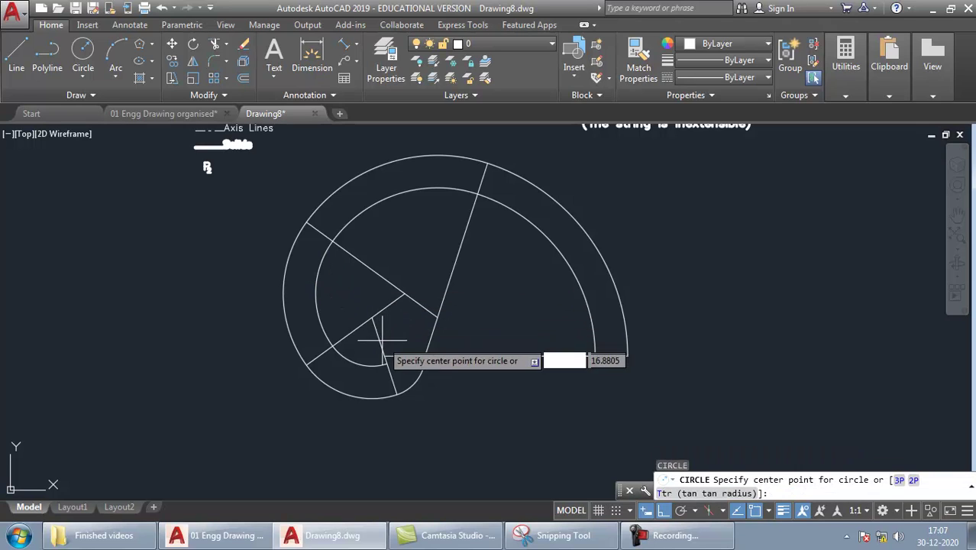
pyautogui.click(384, 356)
pyautogui.click(390, 361)
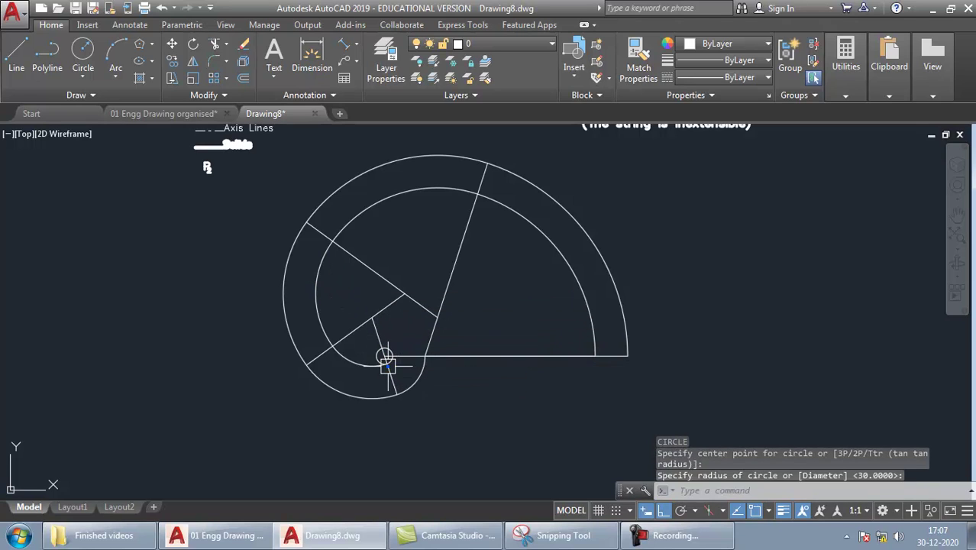
# Step: Trim the circle around the lower-left vertex to the arc between the extended left side and the bottom side
pyautogui.write('tr')
pyautogui.press('Return')
pyautogui.press('Return')
pyautogui.click(386, 344)
pyautogui.press('Return')
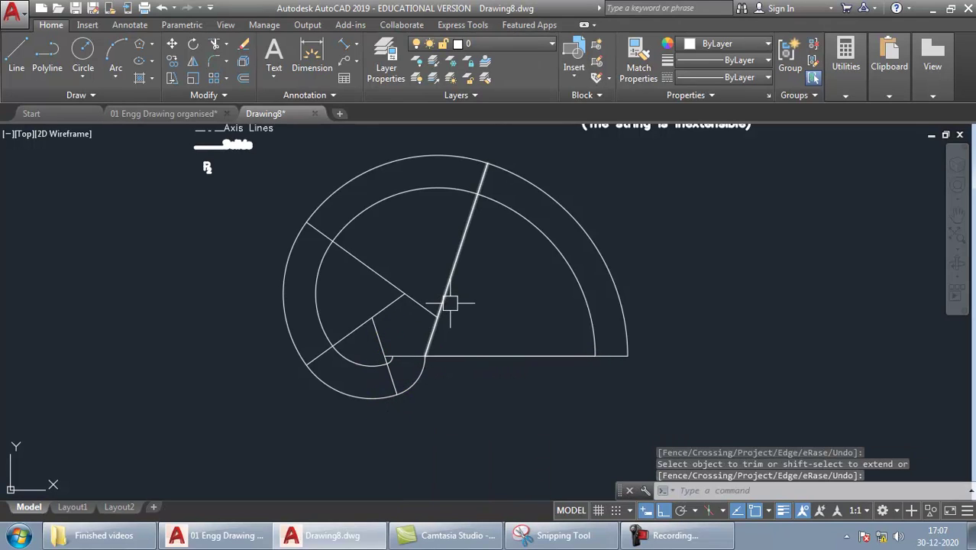
# Step: Trace the arcs forming the inner and outer involutes and examine the problem statement's tangent and normal requirement
pyautogui.click(399, 369)
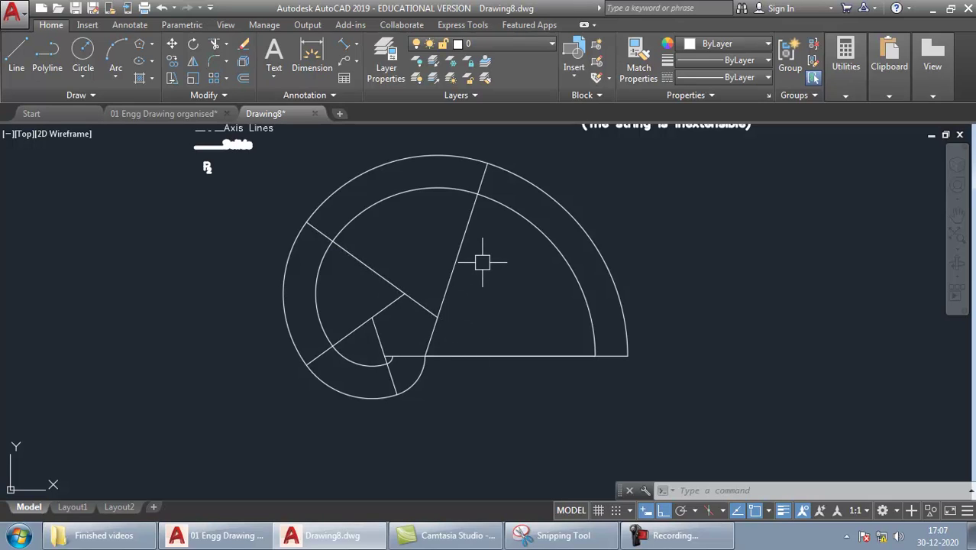
pyautogui.click(578, 280)
pyautogui.click(442, 187)
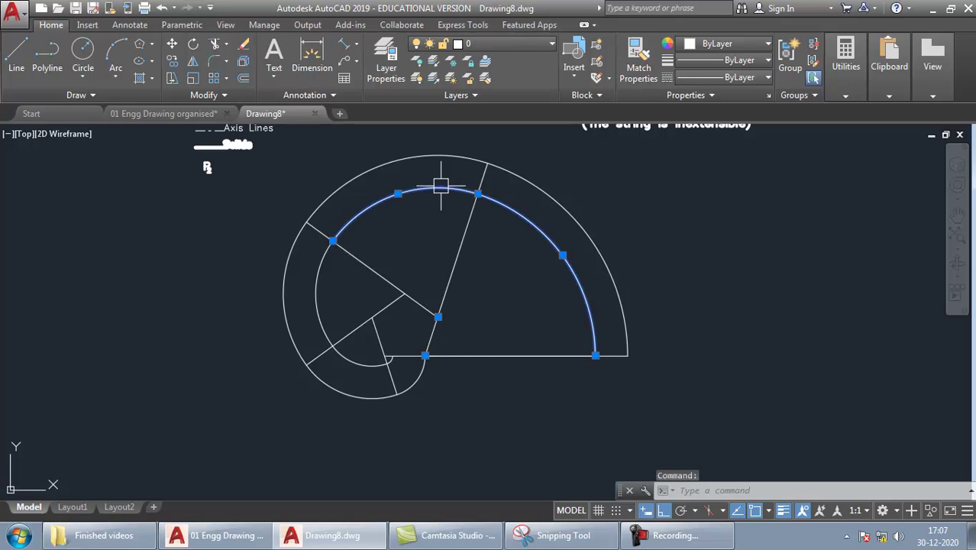
pyautogui.click(324, 274)
pyautogui.click(353, 365)
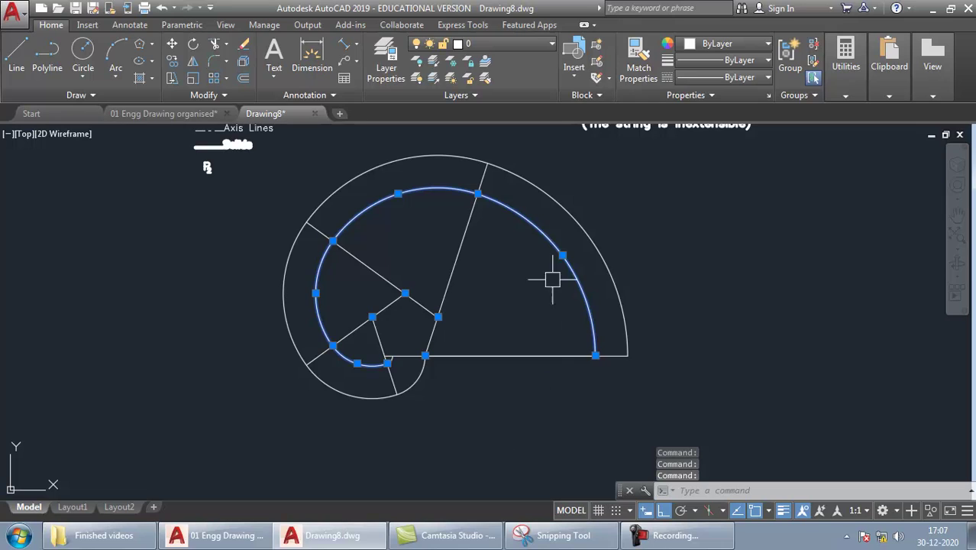
pyautogui.press('Escape')
pyautogui.click(394, 391)
pyautogui.click(358, 405)
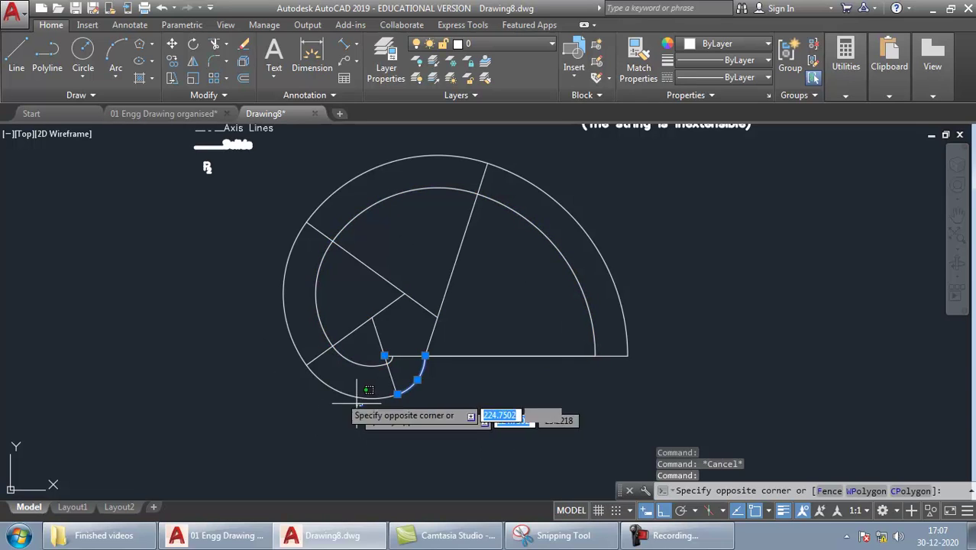
pyautogui.click(311, 388)
pyautogui.click(276, 321)
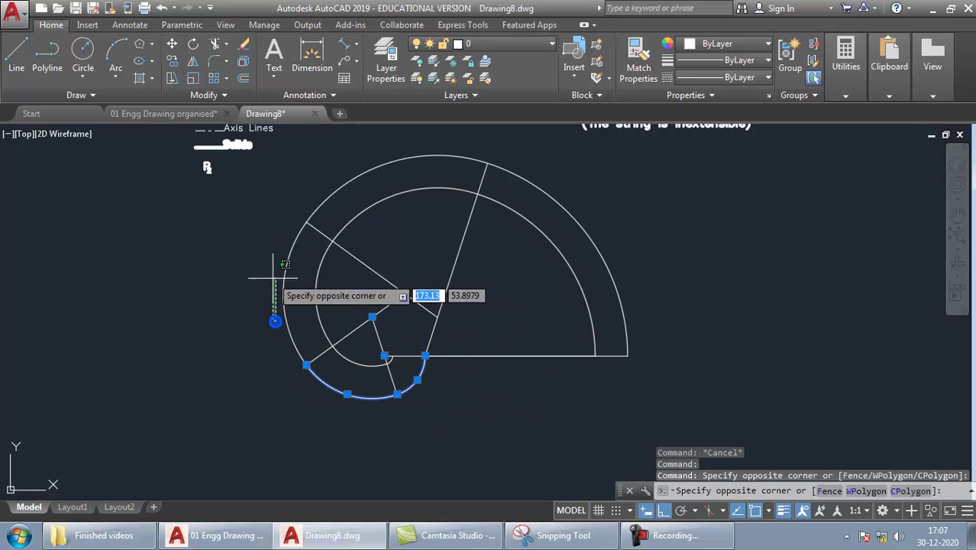
pyautogui.click(286, 267)
pyautogui.click(390, 159)
pyautogui.click(512, 174)
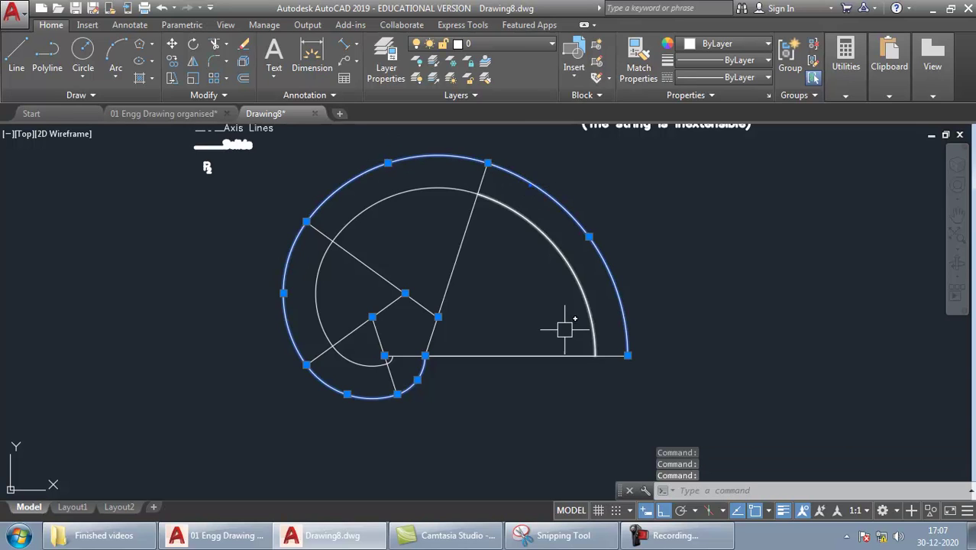
pyautogui.press('Escape')
pyautogui.moveTo(659, 174); pyautogui.dragTo(632, 273, button='middle')
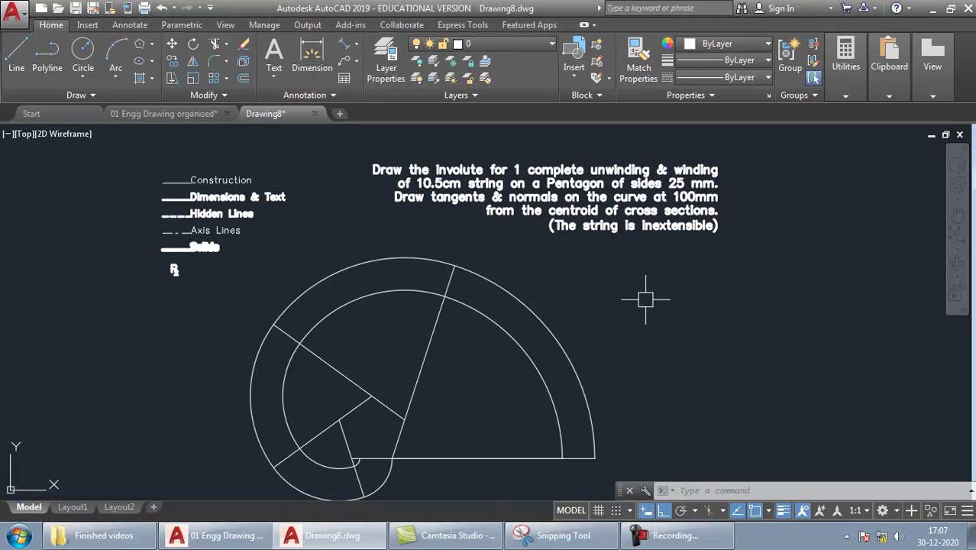
pyautogui.moveTo(433, 374); pyautogui.dragTo(510, 286, button='middle')
# Step: Draw a line from the pentagon's top vertex perpendicular to its bottom side
pyautogui.write('z')
pyautogui.press('Return')
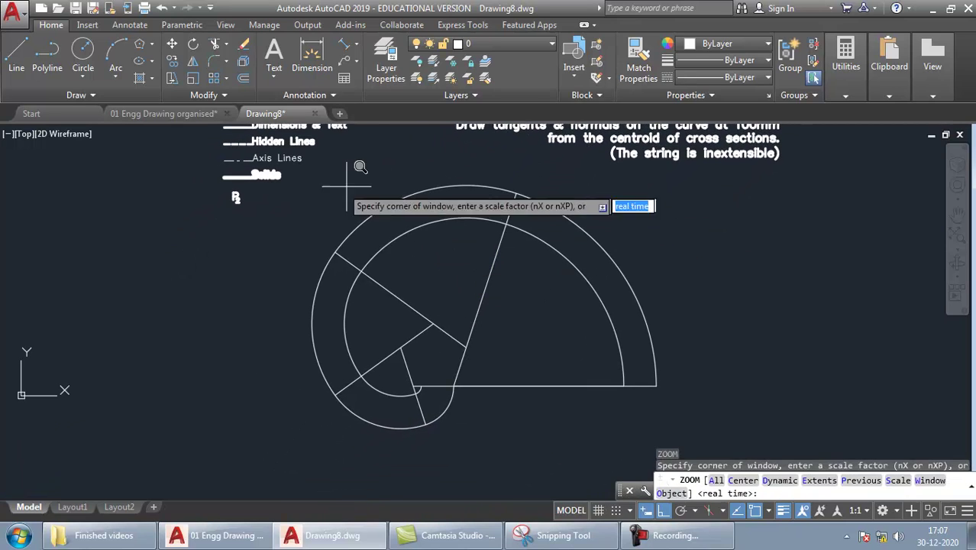
pyautogui.click(281, 186)
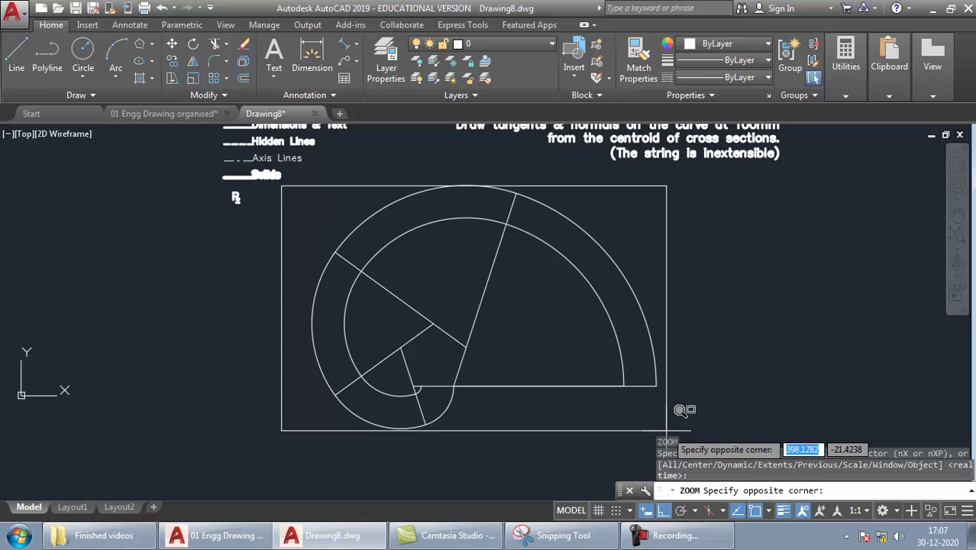
pyautogui.click(668, 430)
pyautogui.moveTo(514, 402)
pyautogui.mouseDown(button='middle')
pyautogui.moveTo(523, 395)
pyautogui.moveTo(510, 397)
pyautogui.mouseUp(button='middle')
pyautogui.write('L')
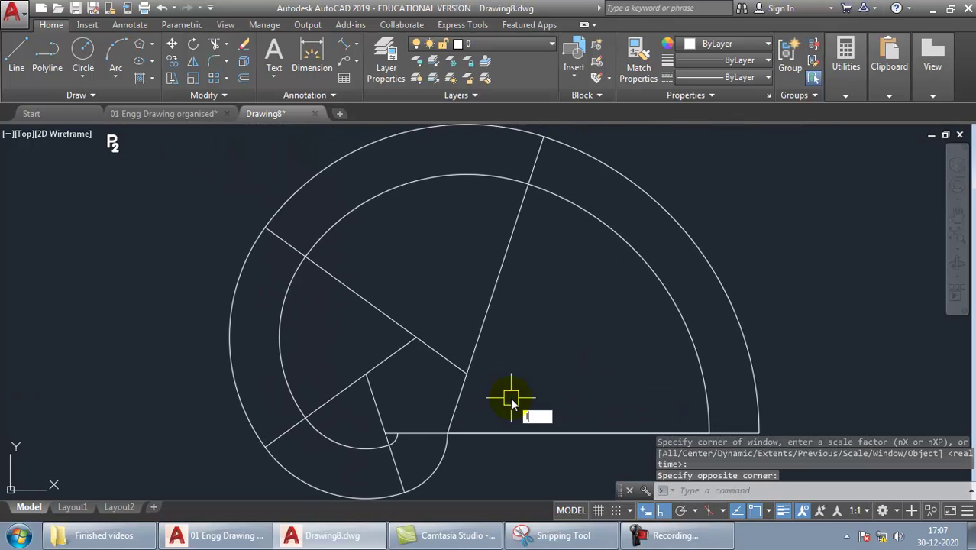
pyautogui.press('Return')
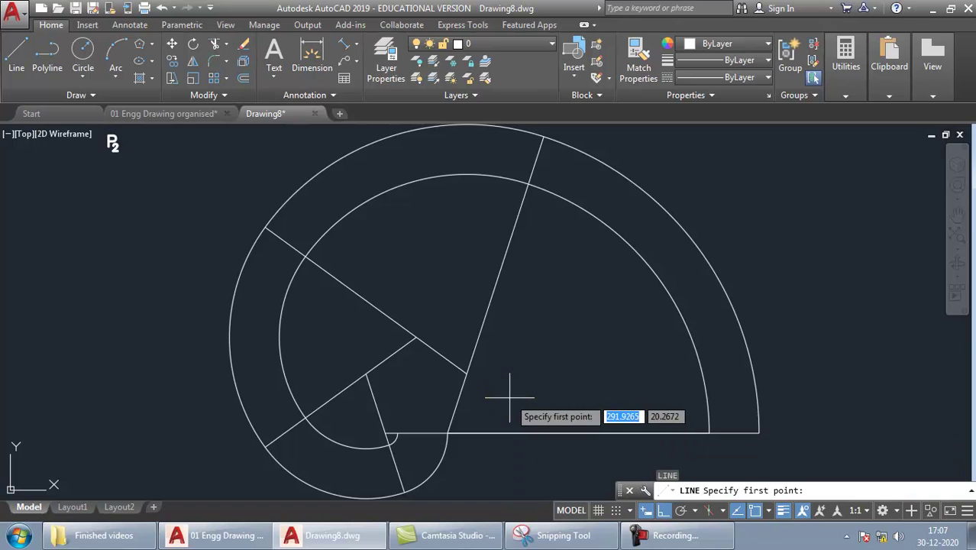
pyautogui.click(416, 337)
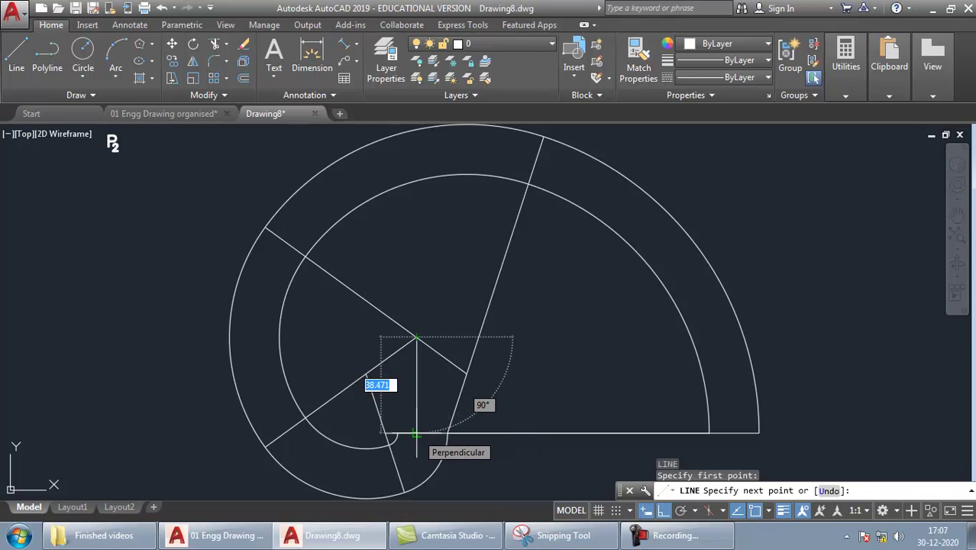
pyautogui.click(416, 434)
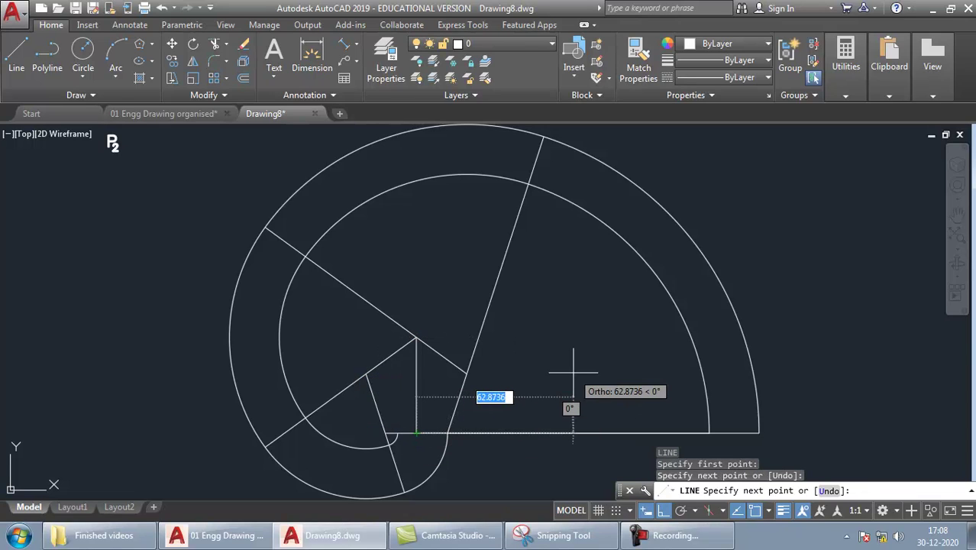
pyautogui.press('Escape')
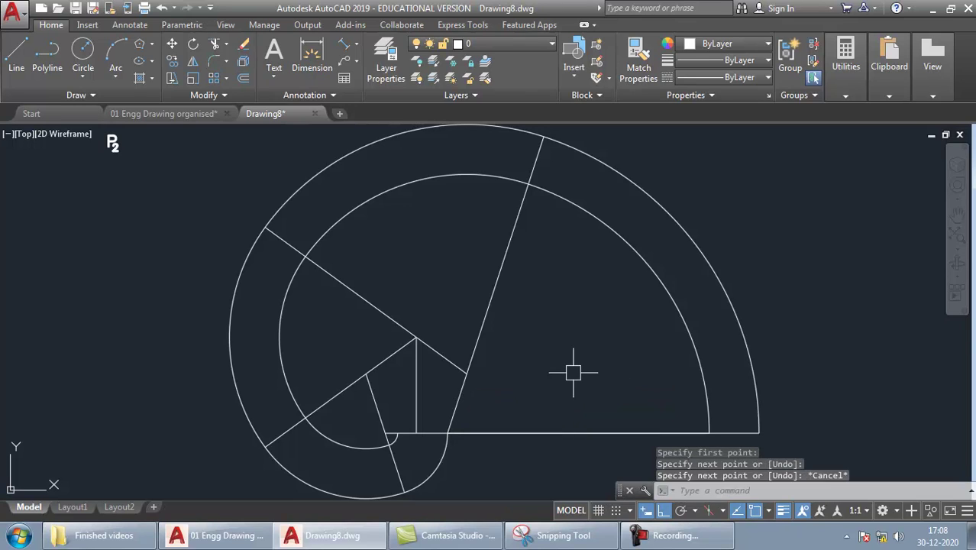
# Step: Draw a line from the pentagon's upper-right vertex perpendicular to its left side, crossing the vertical line at the centroid
pyautogui.press('Return')
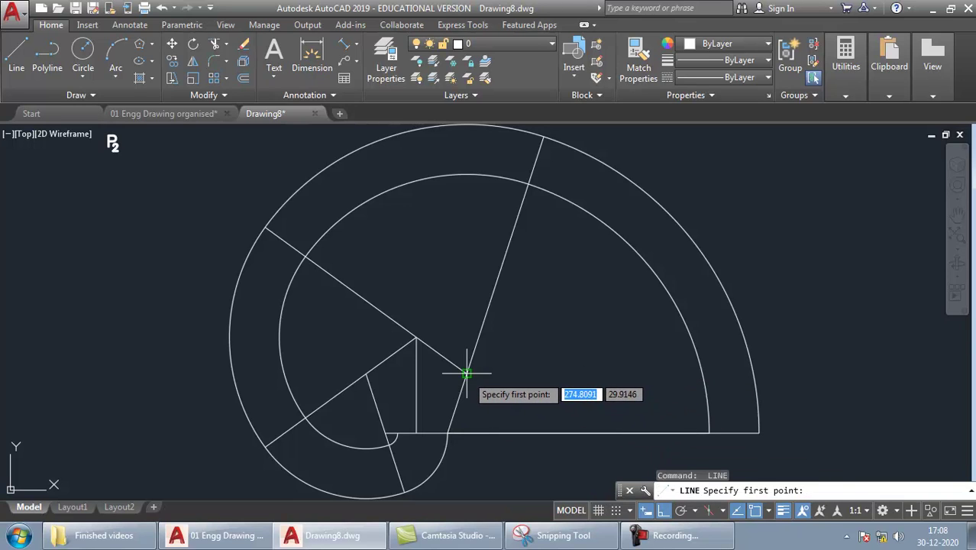
pyautogui.click(466, 373)
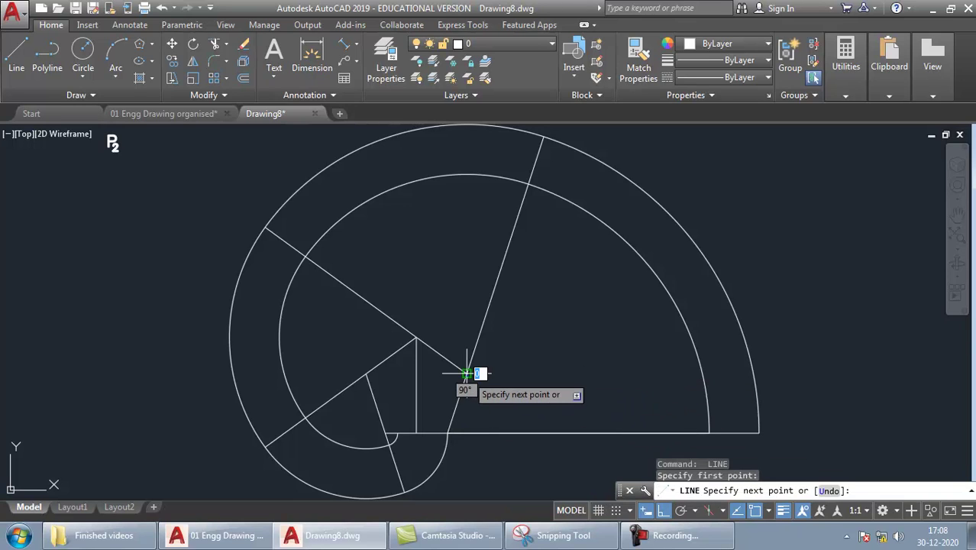
pyautogui.click(375, 405)
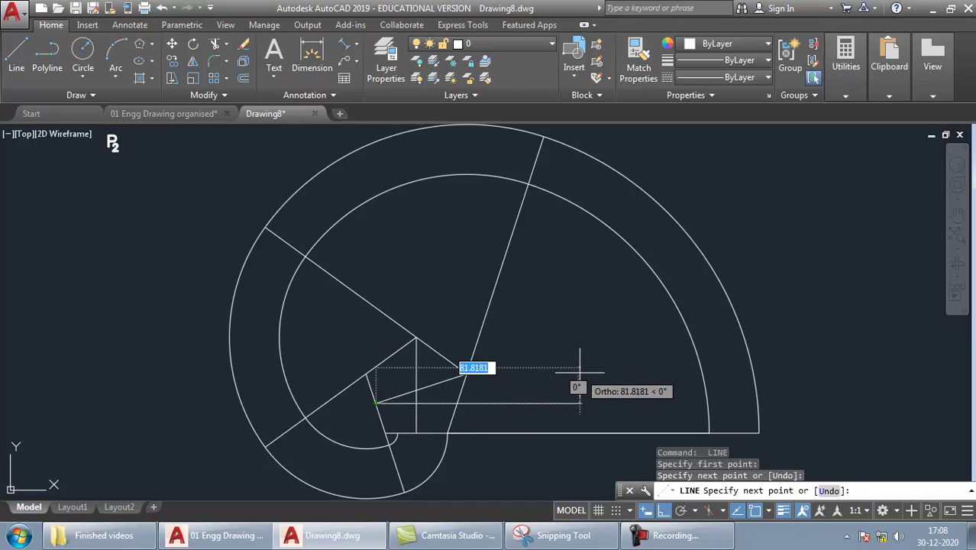
pyautogui.press('Escape')
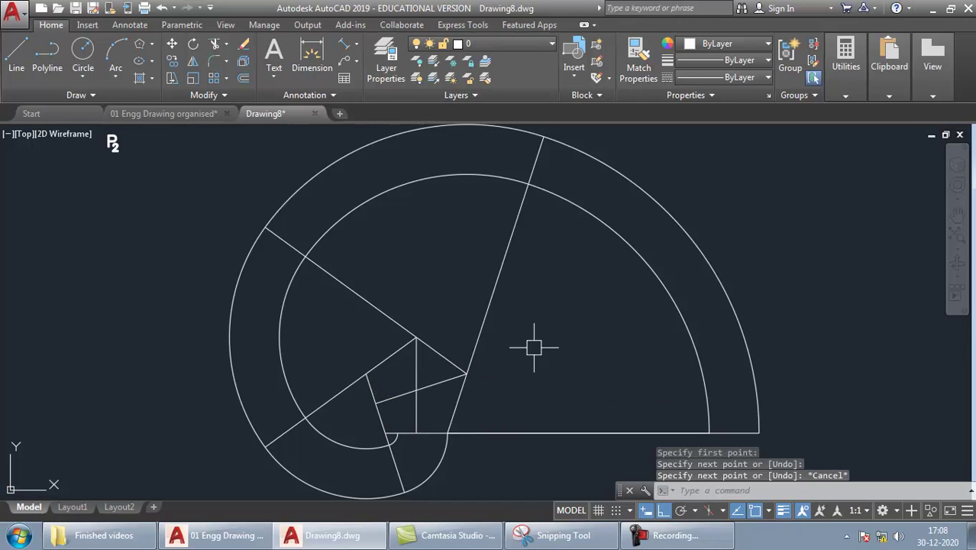
pyautogui.click(416, 385)
pyautogui.click(438, 380)
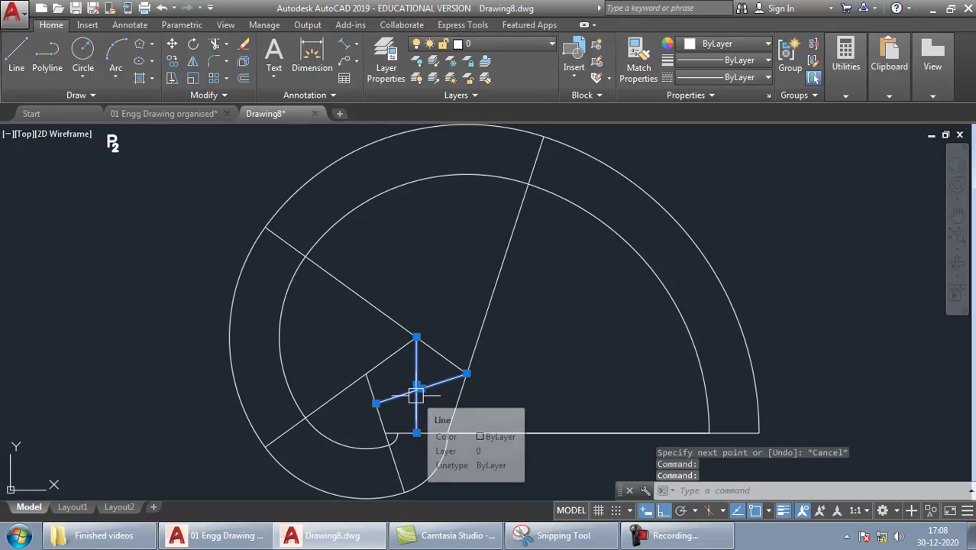
pyautogui.press('Escape')
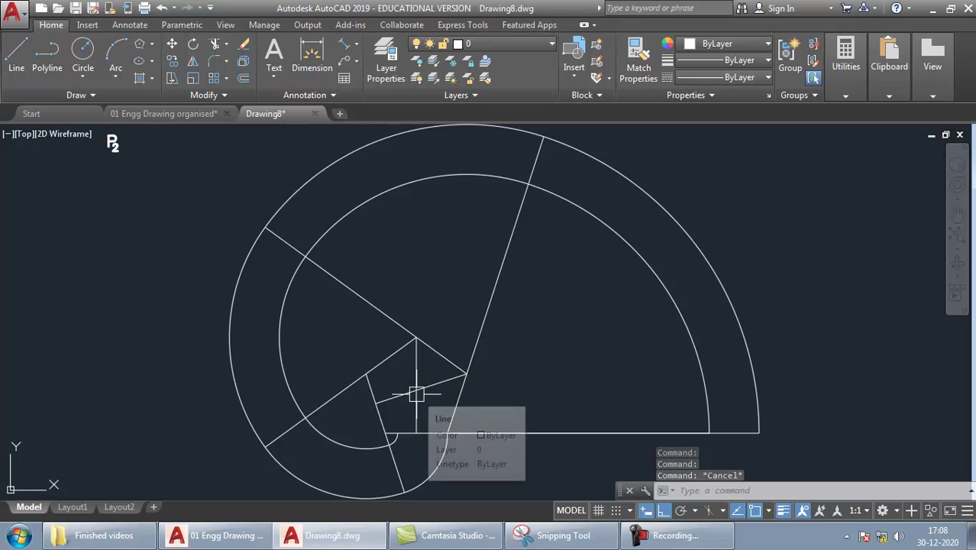
# Step: Draw a circle of 100 mm radius centred on the centroid where the two perpendiculars cross
pyautogui.moveTo(616, 178)
pyautogui.mouseDown(button='middle')
pyautogui.moveTo(587, 337)
pyautogui.moveTo(623, 174)
pyautogui.moveTo(596, 241)
pyautogui.mouseUp(button='middle')
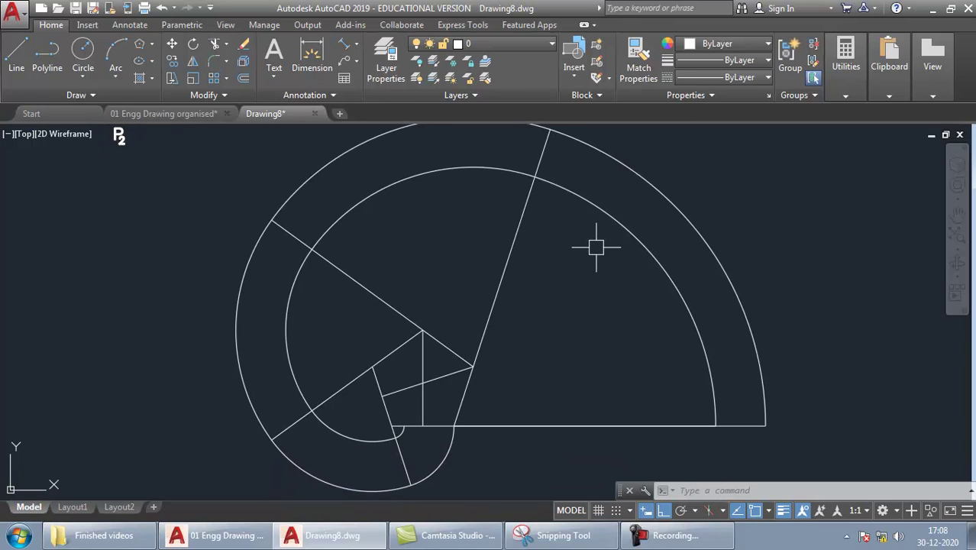
pyautogui.press('Return')
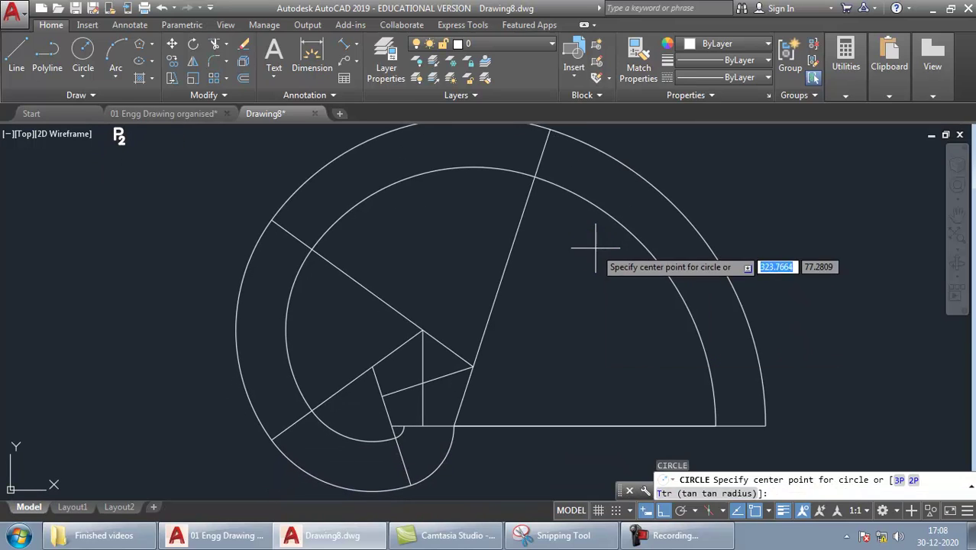
pyautogui.click(423, 383)
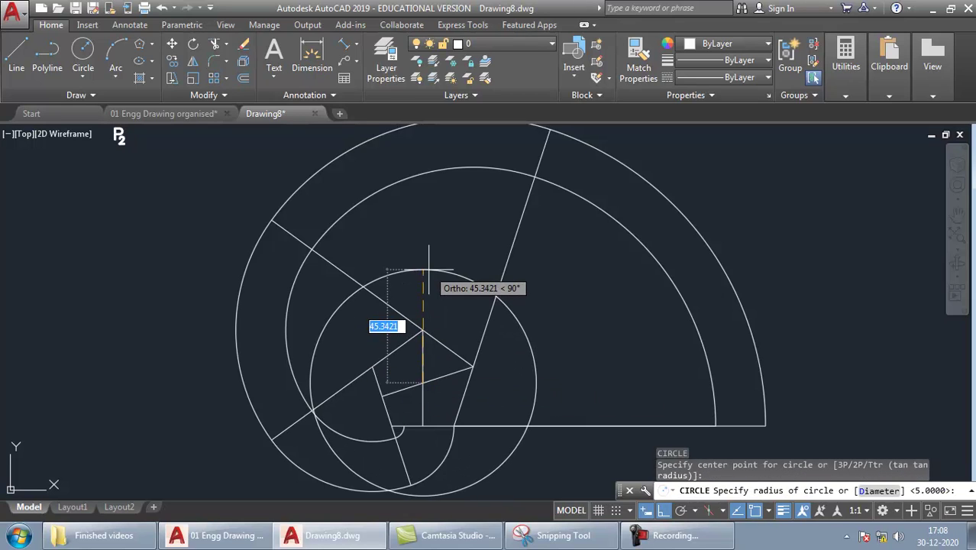
pyautogui.write('100')
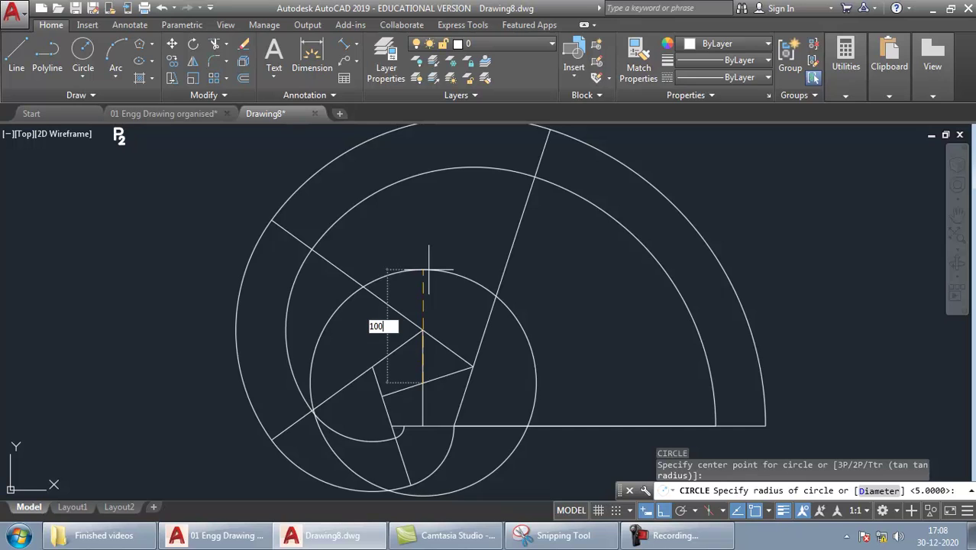
pyautogui.press('Return')
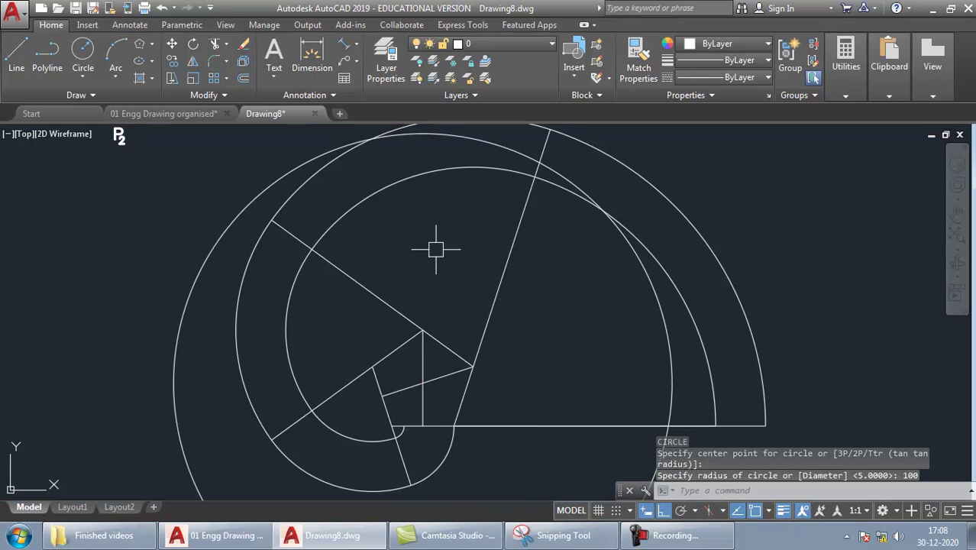
# Step: Place a point where the 100 mm circle intersects the outer involute above the pentagon
pyautogui.moveTo(441, 239); pyautogui.dragTo(438, 264, button='middle')
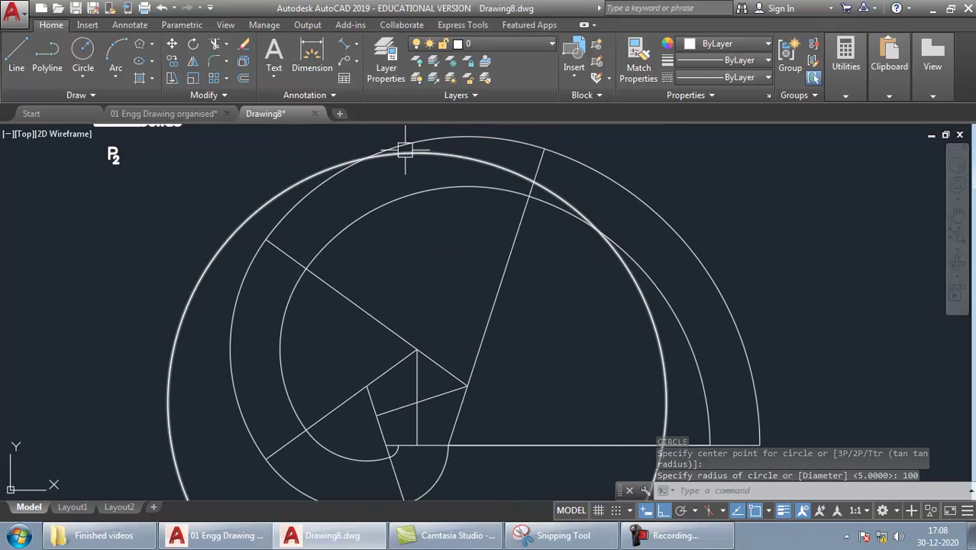
pyautogui.write('PO')
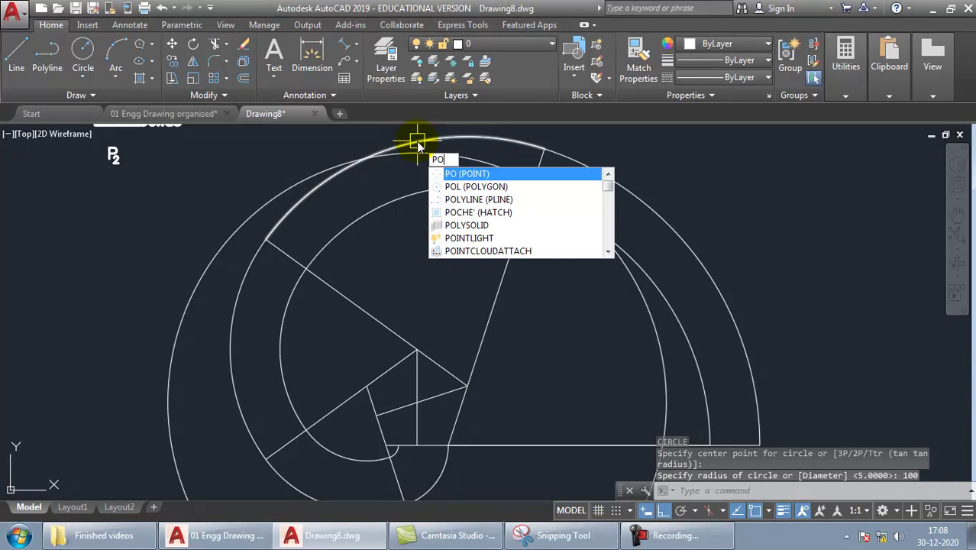
pyautogui.press('Return')
pyautogui.click(366, 161)
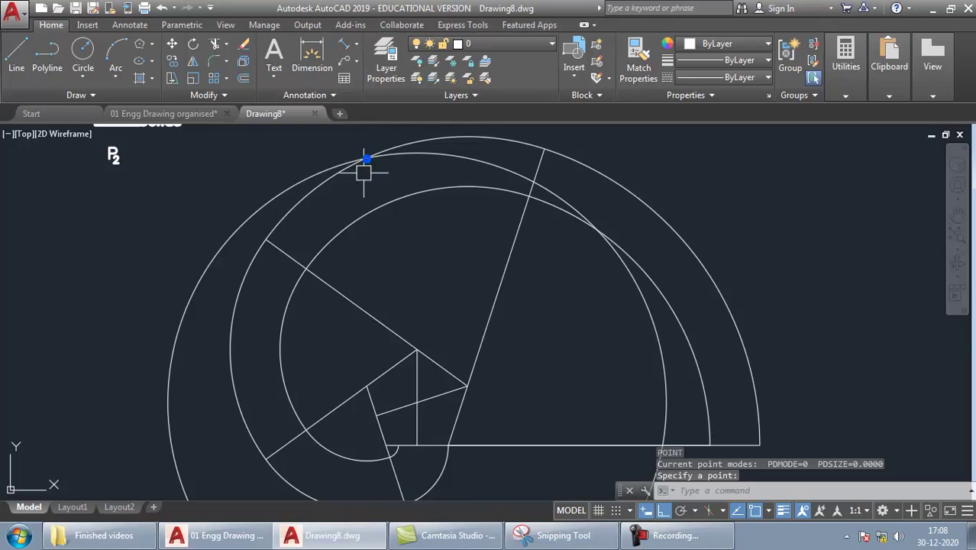
# Step: Place a point where the 100 mm circle intersects the inner involute, to the upper right of the pentagon
pyautogui.press('Return')
pyautogui.click(597, 229)
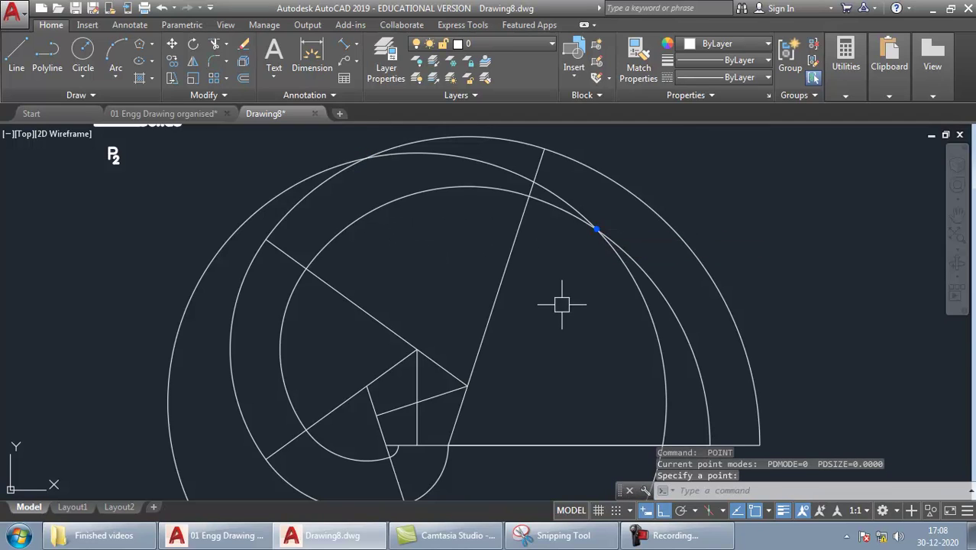
pyautogui.click(332, 131)
pyautogui.click(381, 173)
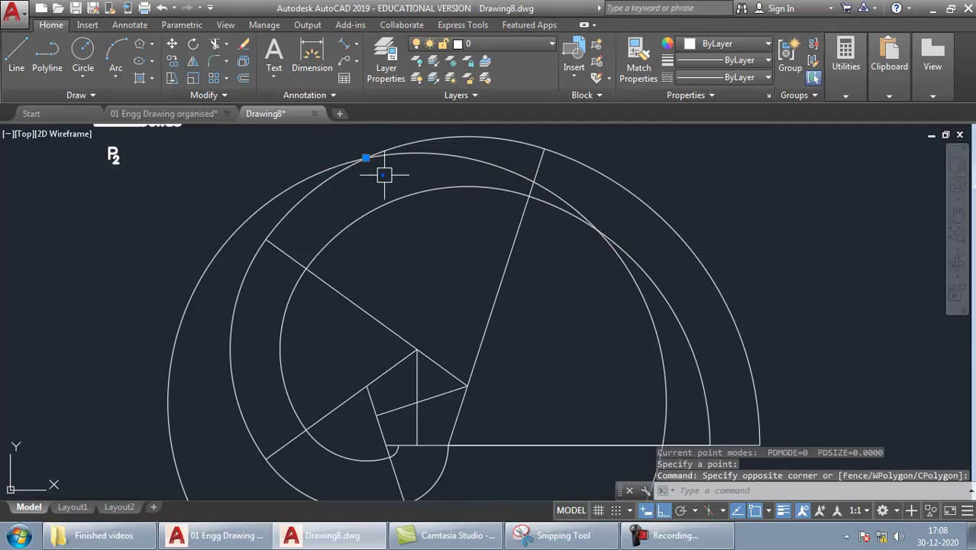
# Step: Set the point style to a circle with an X through it so both marked points stand out
pyautogui.write('PTYPE')
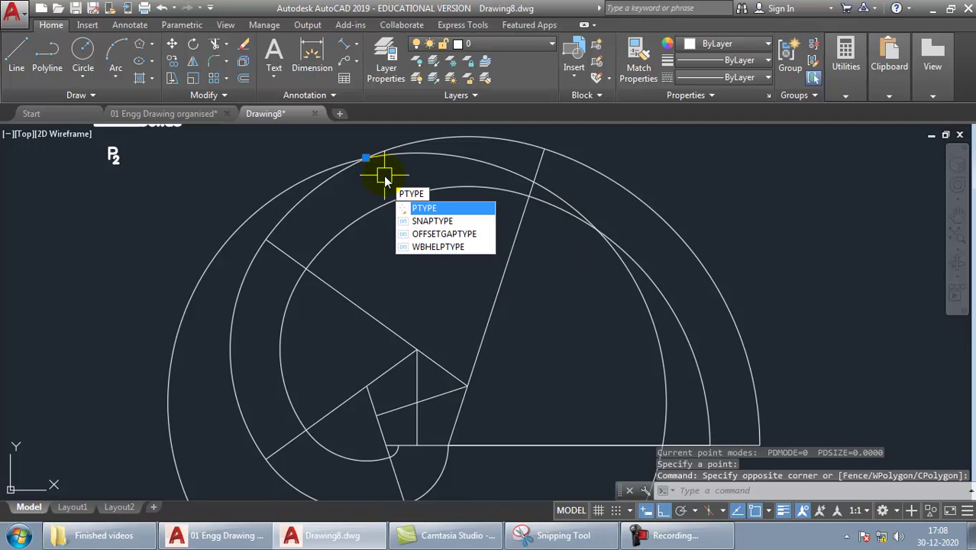
pyautogui.press('Return')
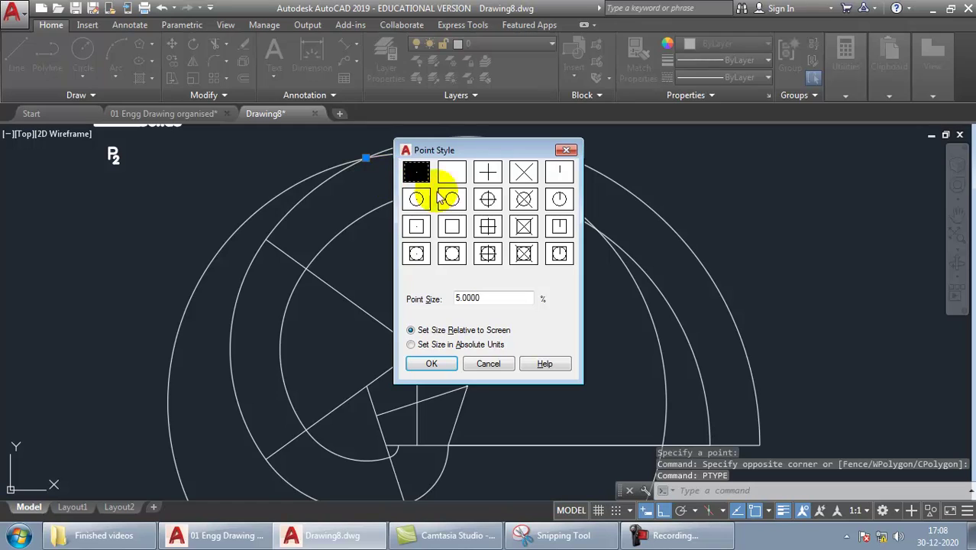
pyautogui.doubleClick(522, 199)
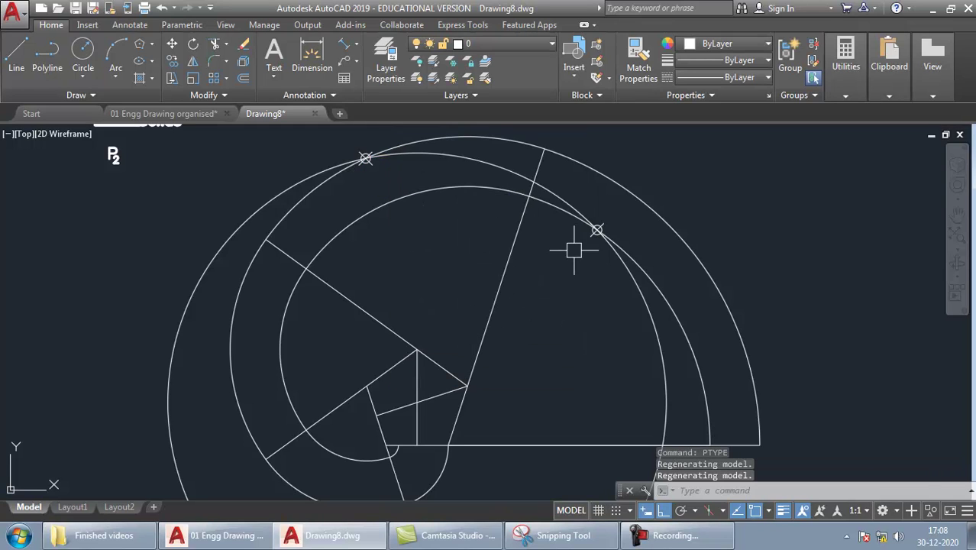
pyautogui.click(573, 245)
pyautogui.click(645, 205)
pyautogui.click(346, 139)
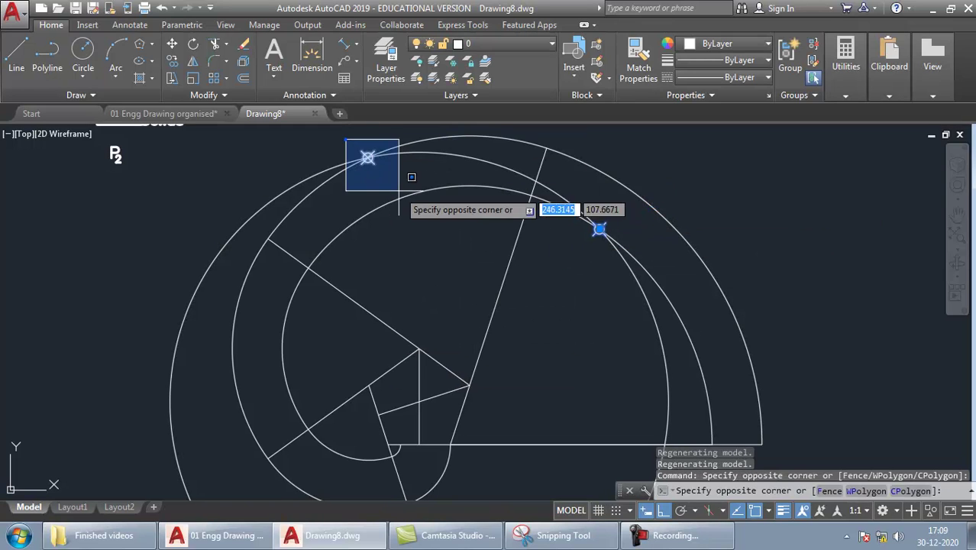
pyautogui.click(397, 191)
pyautogui.press('Escape')
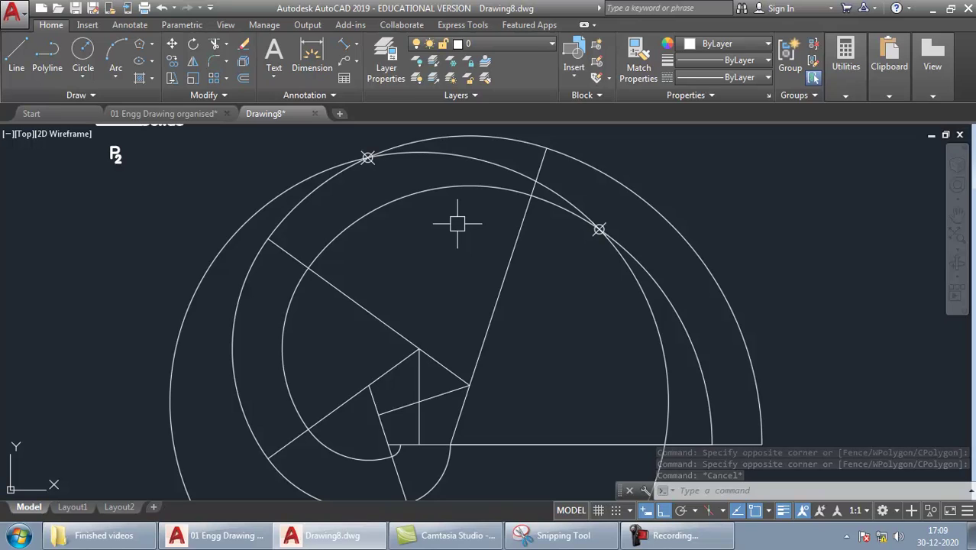
# Step: Draw a line from the pentagon's upper-right vertex to the marked point on the outer involute
pyautogui.write('l')
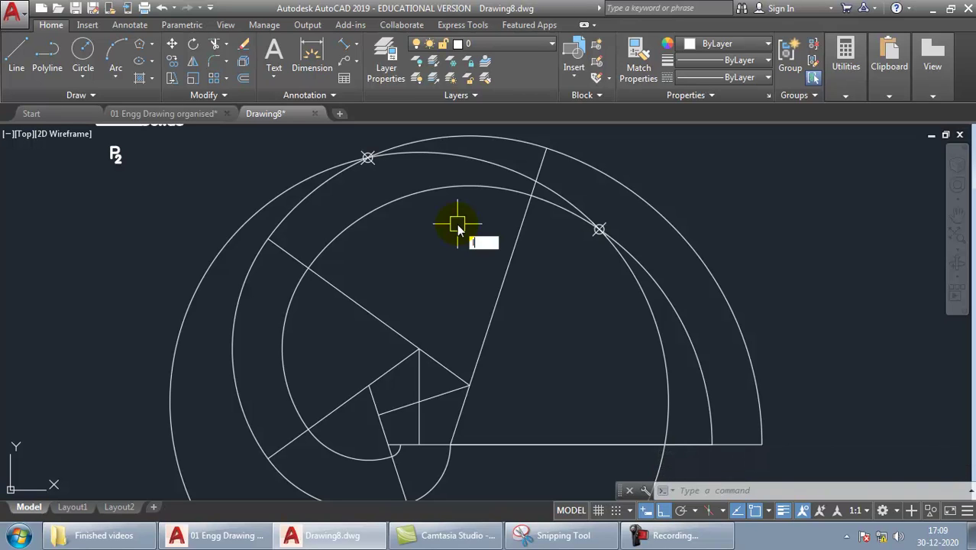
pyautogui.press('Return')
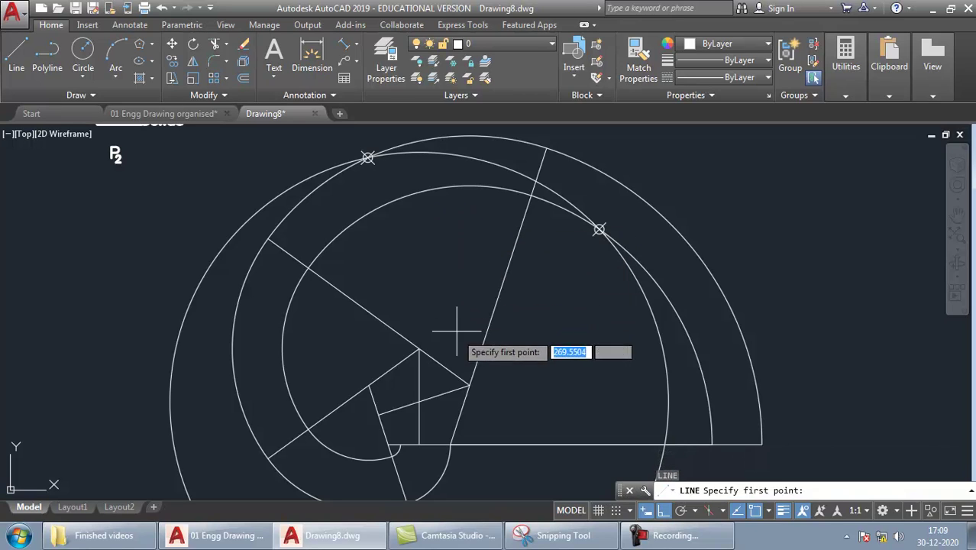
pyautogui.click(469, 385)
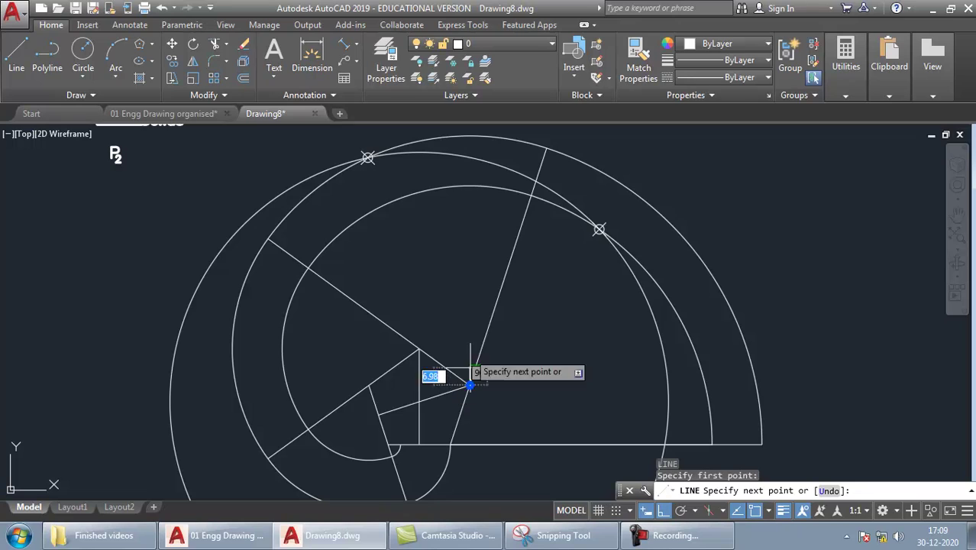
pyautogui.click(367, 158)
pyautogui.press('Return')
pyautogui.click(441, 137)
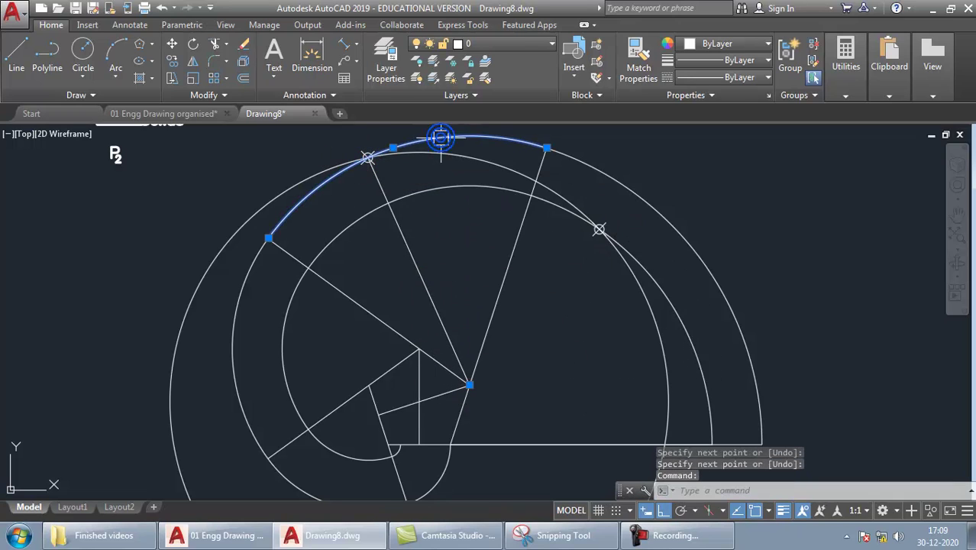
pyautogui.press('Escape')
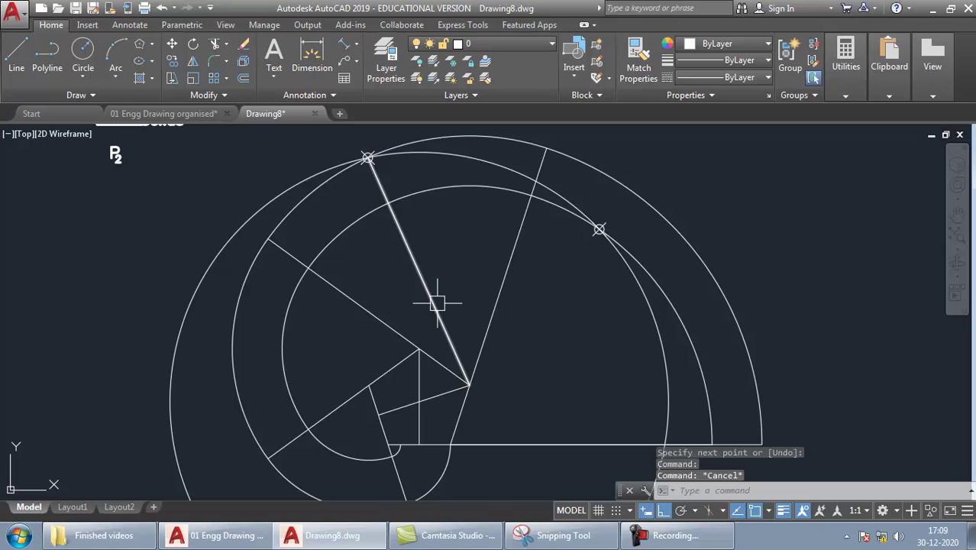
# Step: Move the new line by its midpoint onto the marked point on the outer involute
pyautogui.click(436, 303)
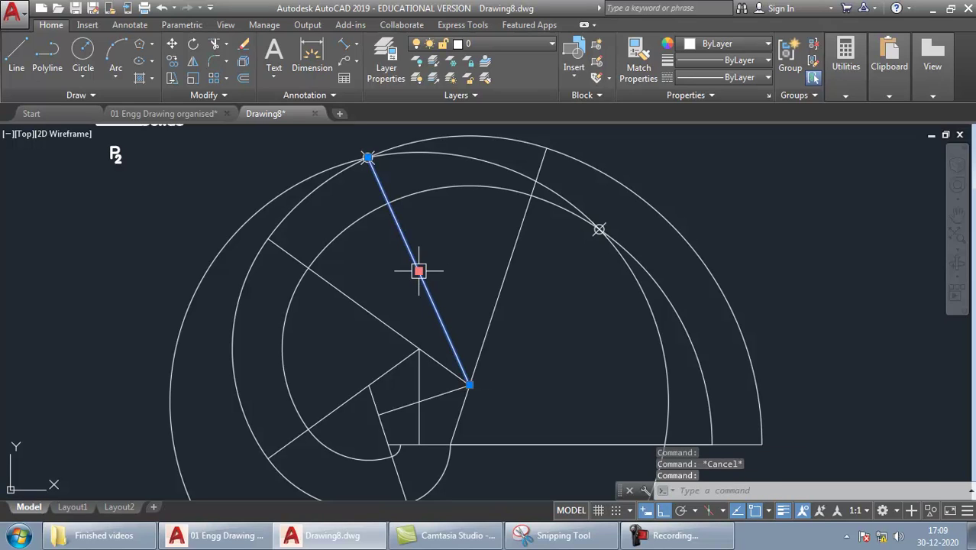
pyautogui.click(418, 270)
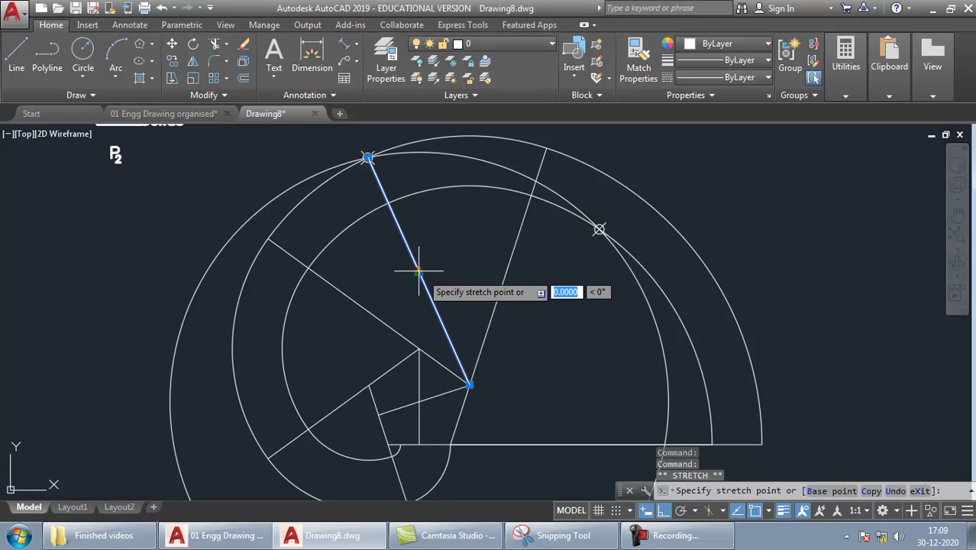
pyautogui.click(367, 158)
pyautogui.press('Escape')
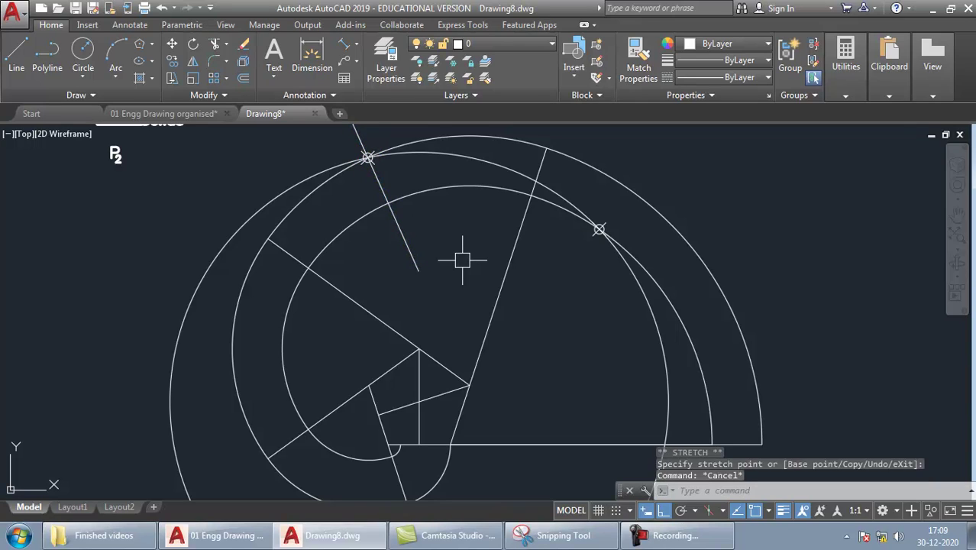
# Step: Rotate a copy of the outer involute's normal by 90° about its marked point to create the tangent
pyautogui.write('RO')
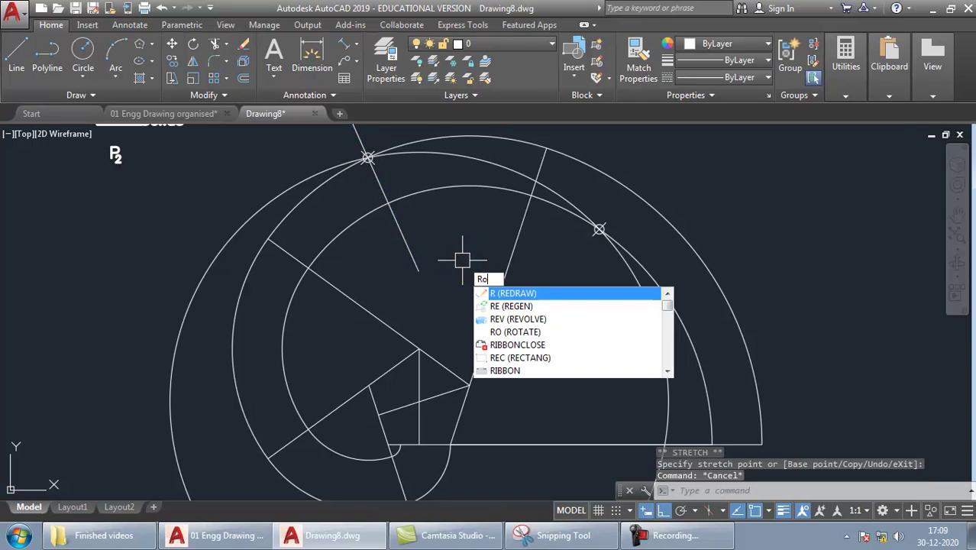
pyautogui.press('Return')
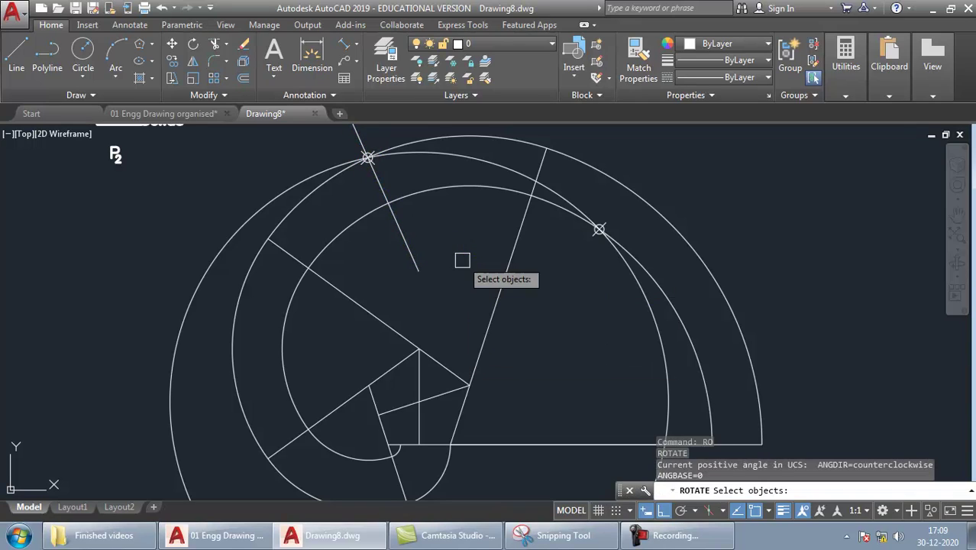
pyautogui.click(399, 240)
pyautogui.press('Return')
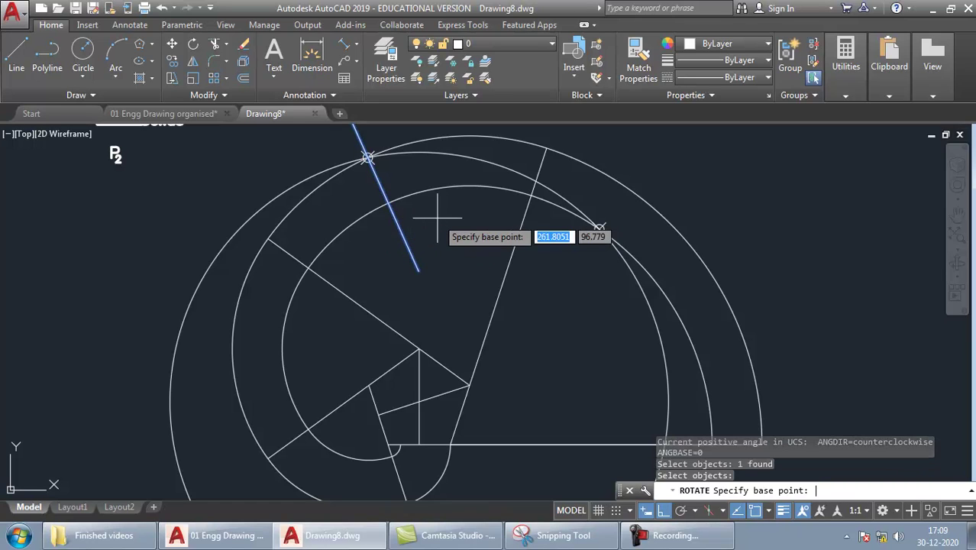
pyautogui.click(367, 157)
pyautogui.moveTo(367, 157); pyautogui.dragTo(362, 215, button='middle')
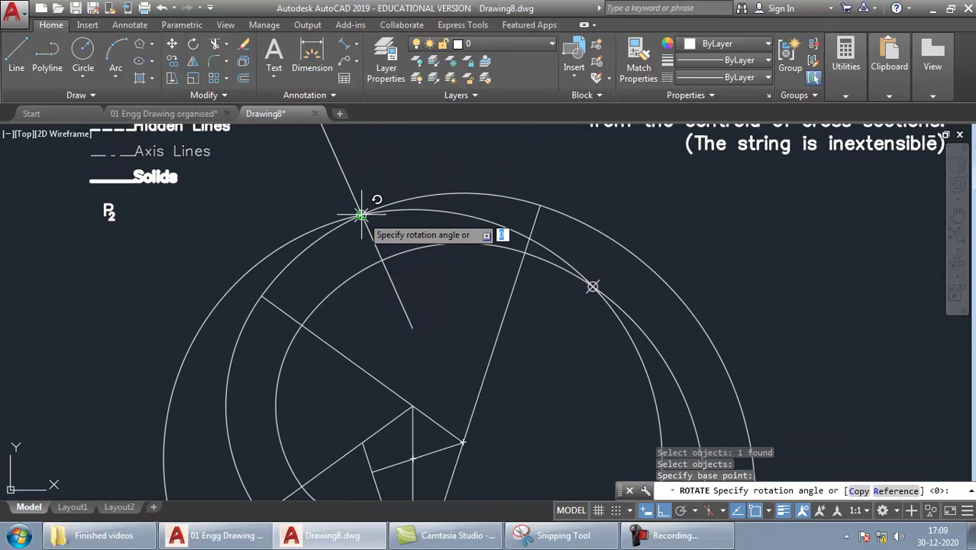
pyautogui.rightClick(363, 159)
pyautogui.click(421, 223)
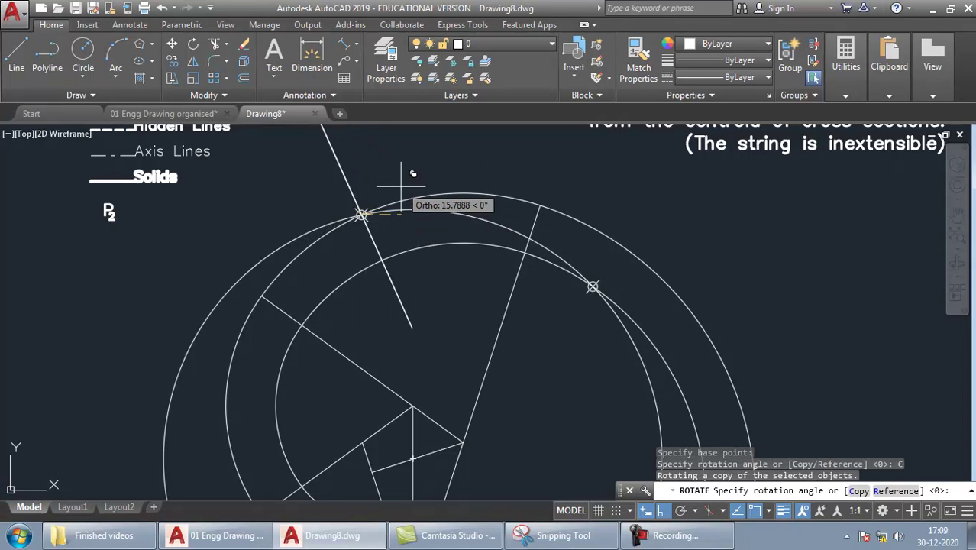
pyautogui.write('90')
pyautogui.press('Return')
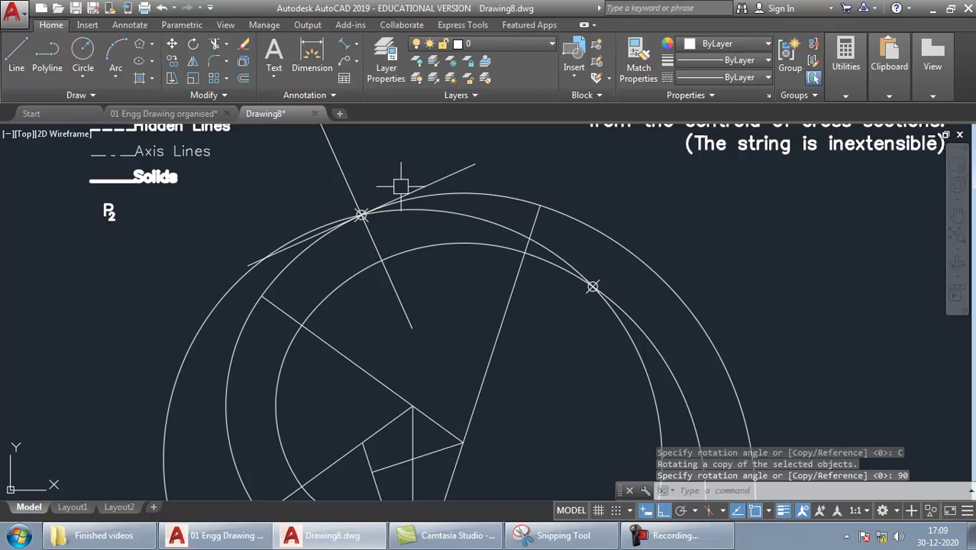
pyautogui.click(428, 186)
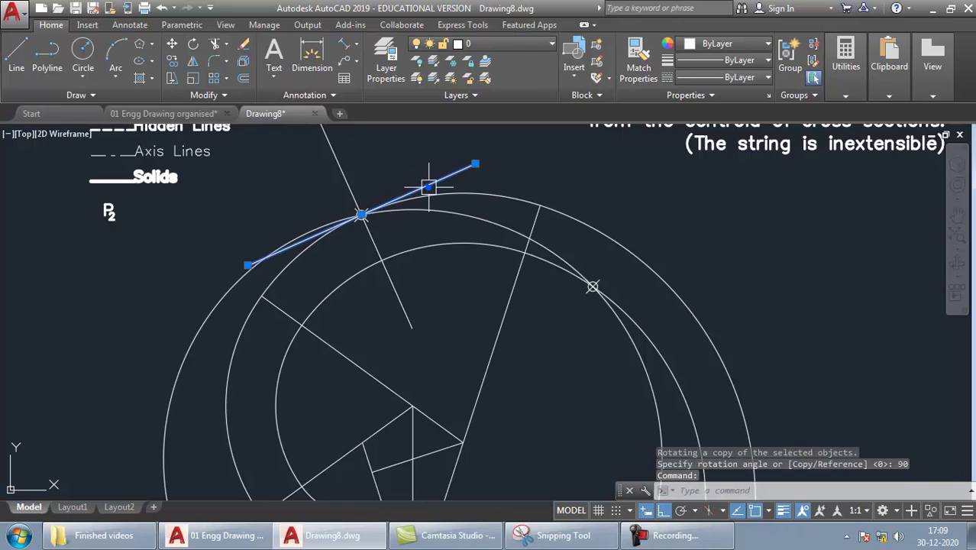
pyautogui.press('Escape')
pyautogui.click(329, 148)
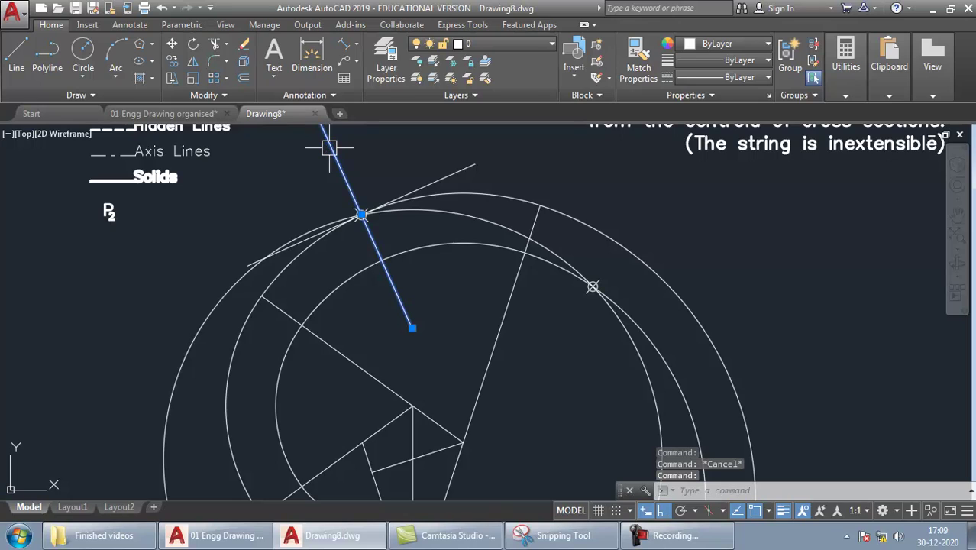
pyautogui.press('Escape')
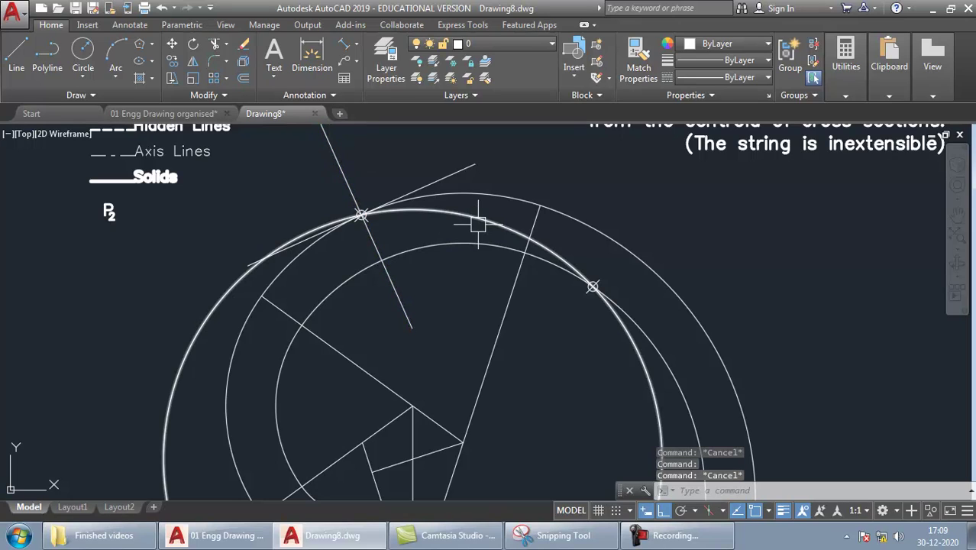
# Step: Erase the 100 mm radius circle centred on the pentagon's centroid
pyautogui.click(478, 223)
pyautogui.write('E')
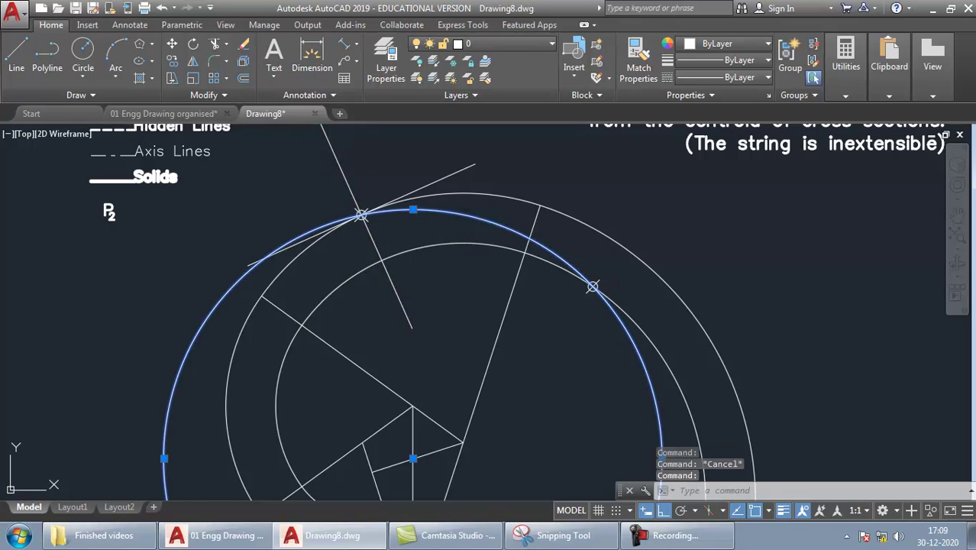
pyautogui.press('Return')
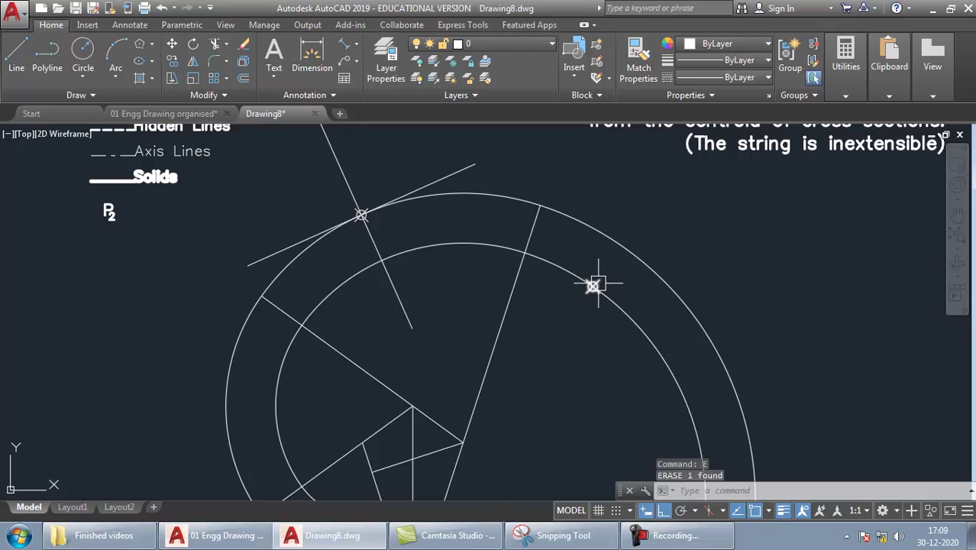
# Step: Draw a line from the pentagon's lower-right vertex to the marked point on the inner involute
pyautogui.moveTo(620, 412); pyautogui.dragTo(610, 364, button='middle')
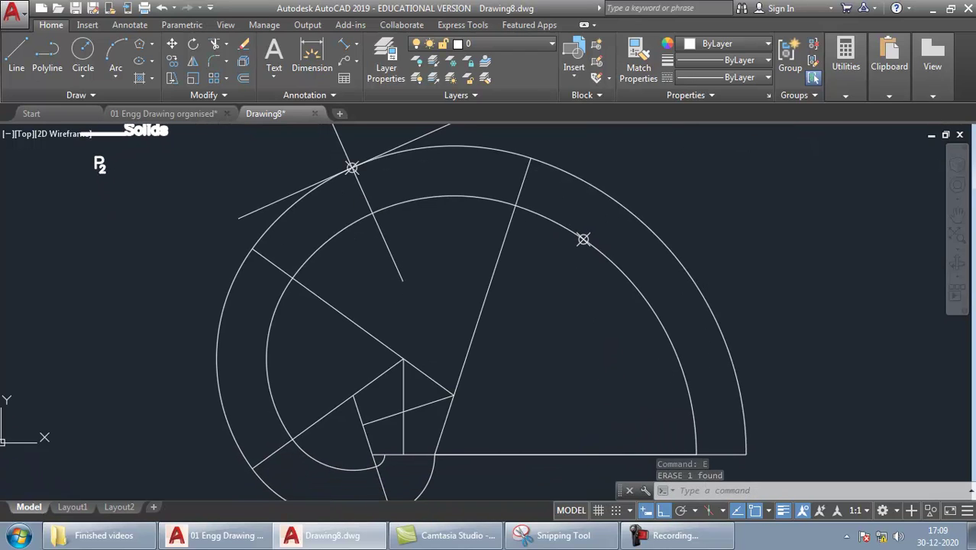
pyautogui.click(609, 260)
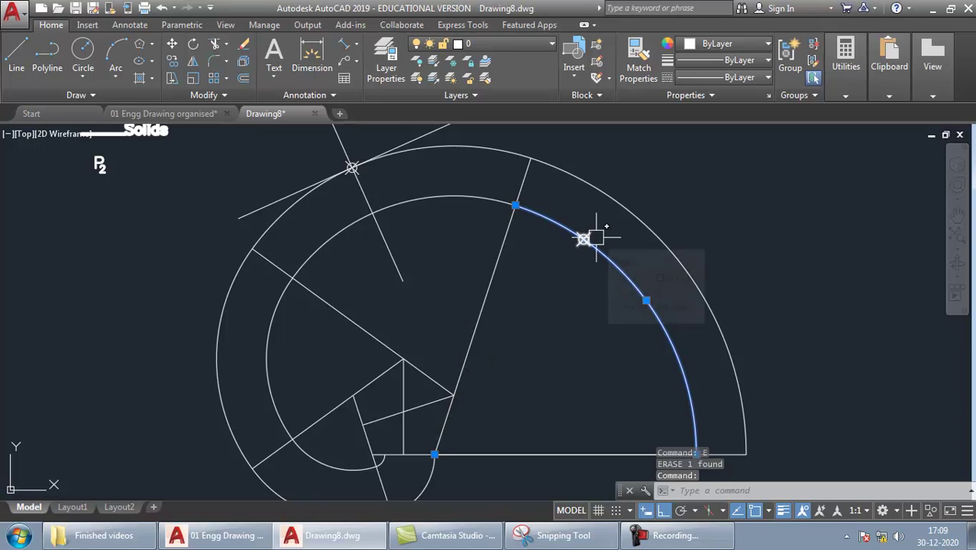
pyautogui.write('l')
pyautogui.press('Return')
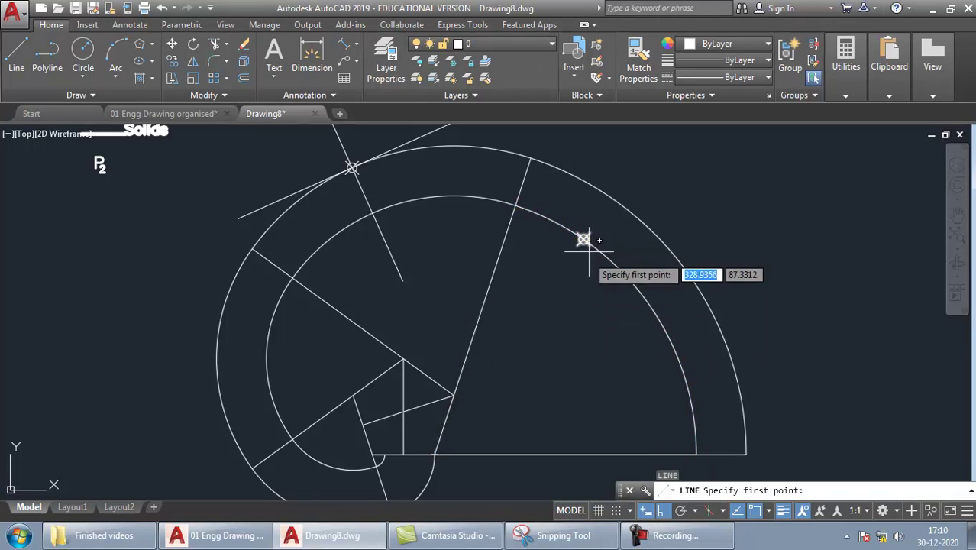
pyautogui.click(434, 454)
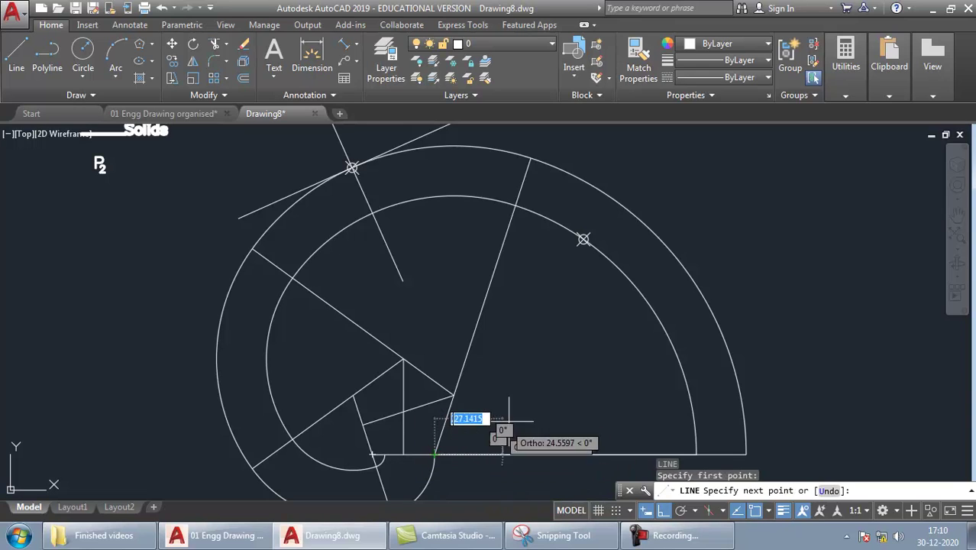
pyautogui.click(584, 239)
pyautogui.press('Return')
# Step: Move the line from the lower-right vertex by its midpoint onto the inner involute's marked point
pyautogui.click(526, 325)
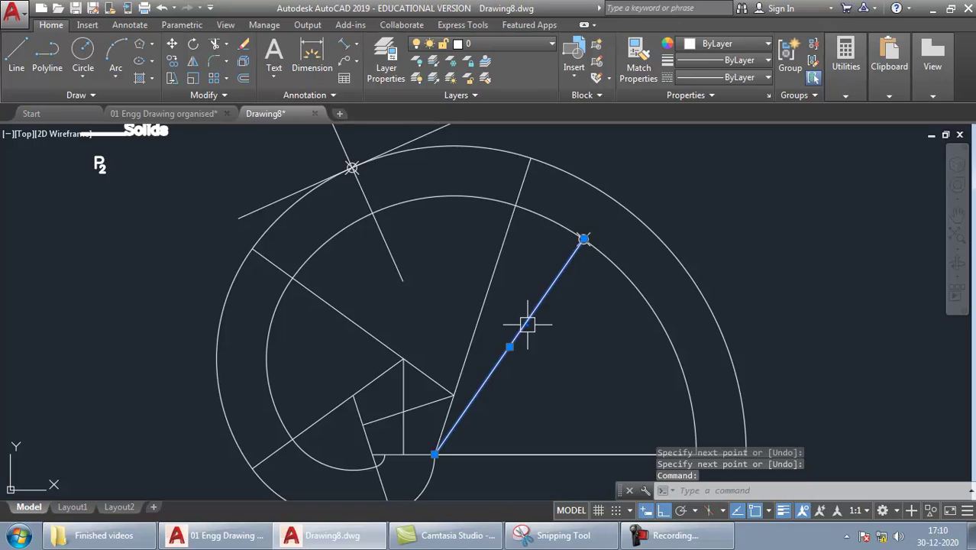
pyautogui.click(509, 347)
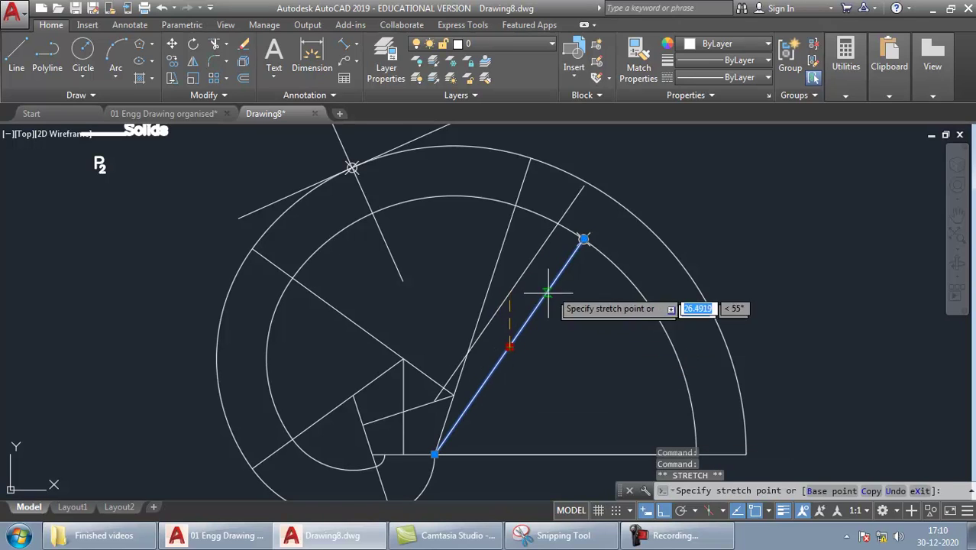
pyautogui.click(584, 239)
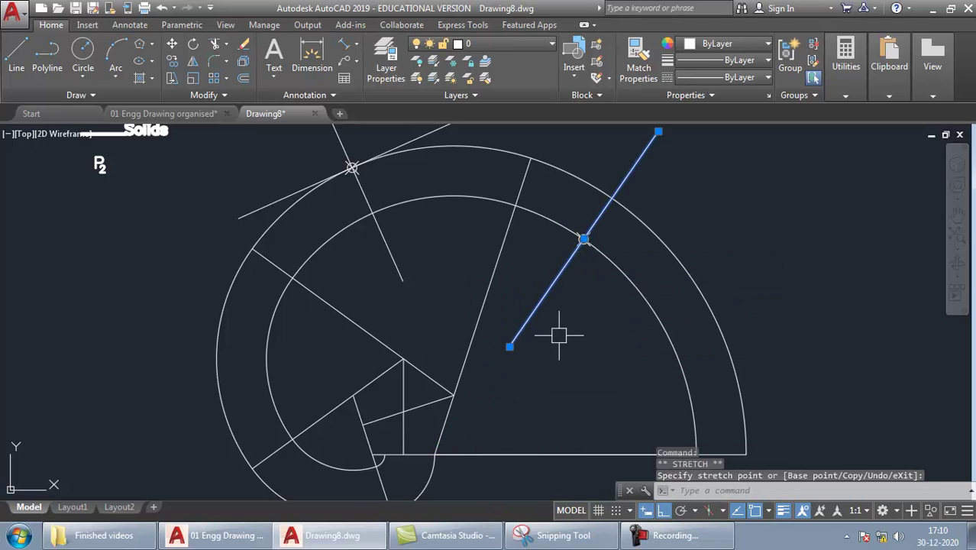
# Step: Rotate a copy of the inner involute's normal by 90° about its marked point to create the tangent
pyautogui.write('ro')
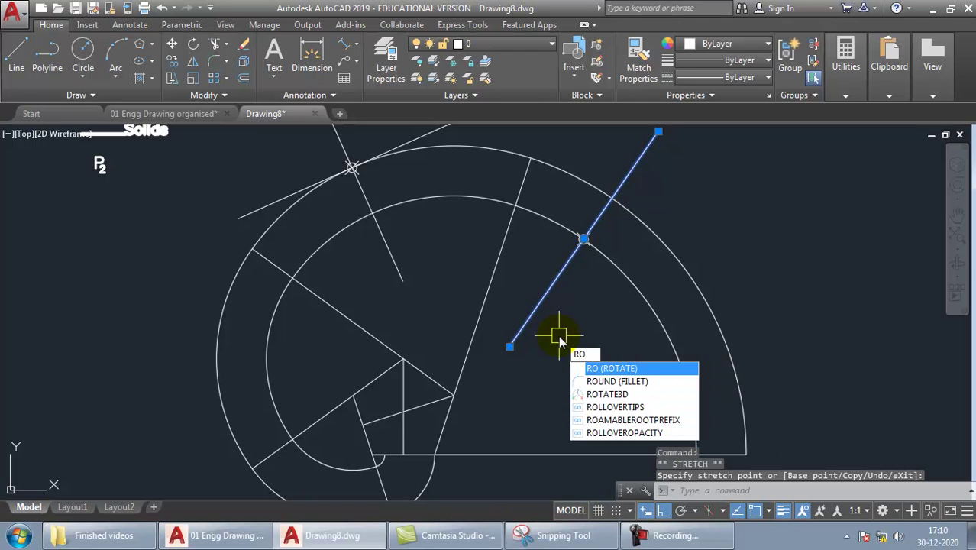
pyautogui.press('Return')
pyautogui.click(584, 239)
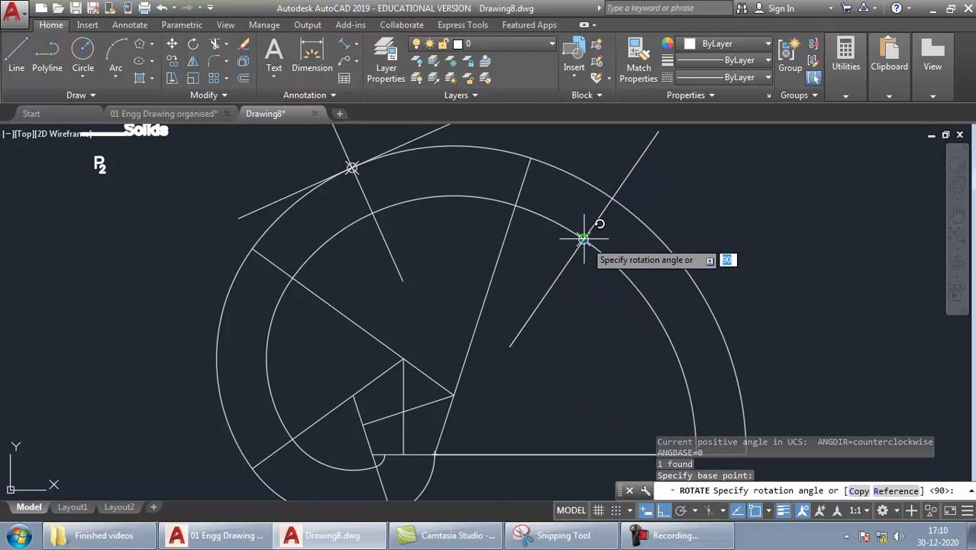
pyautogui.rightClick(597, 164)
pyautogui.click(631, 227)
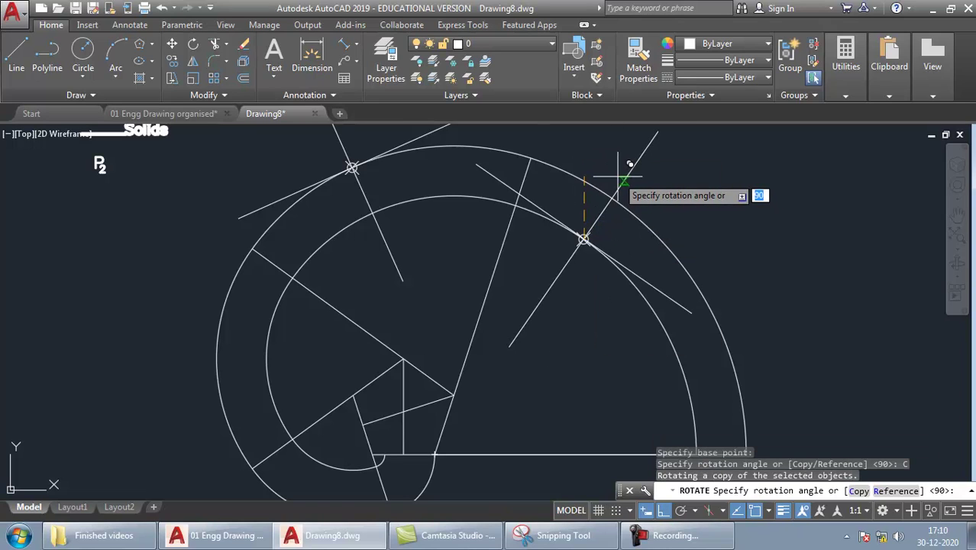
pyautogui.press('Return')
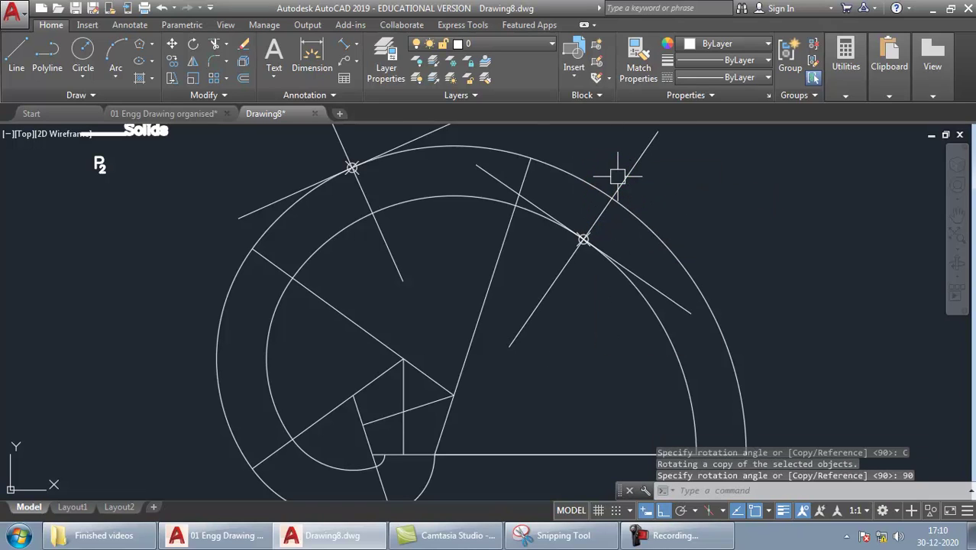
pyautogui.click(641, 267)
pyautogui.press('Escape')
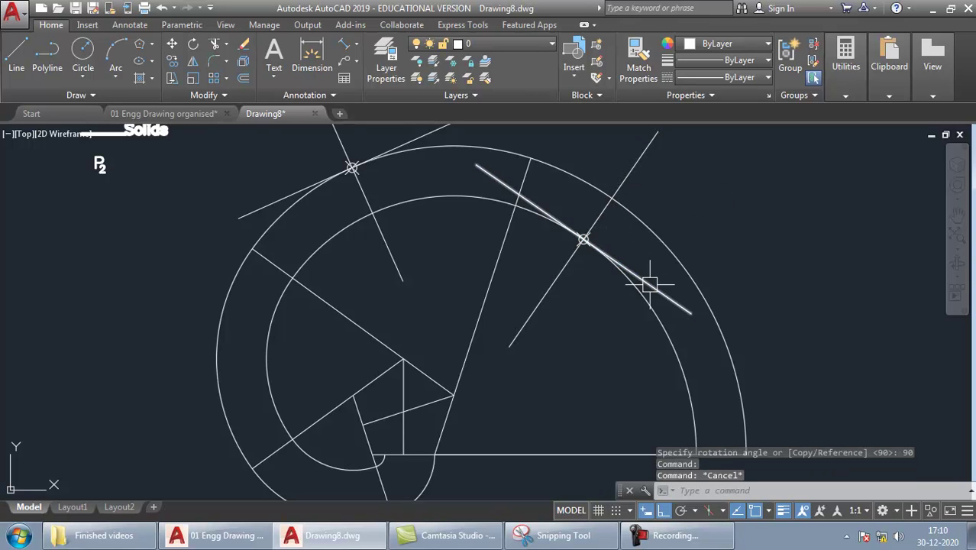
pyautogui.click(649, 284)
pyautogui.press('Escape')
pyautogui.click(605, 215)
pyautogui.press('Escape')
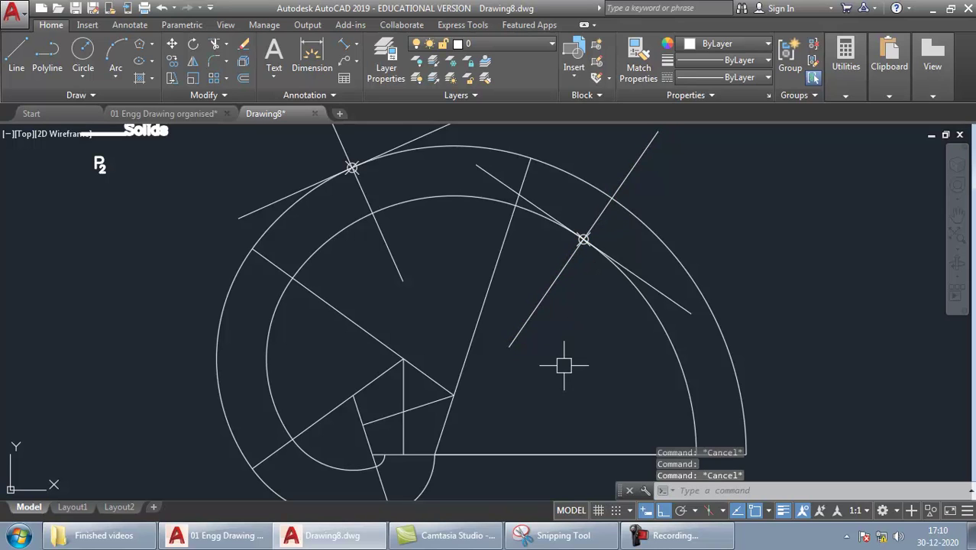
# Step: Match the properties of the Solids legend line onto the outer involute's arcs and its tangent and normal
pyautogui.write('z')
pyautogui.press('Return')
pyautogui.press('Return')
pyautogui.scroll(-2, 569, 353)
pyautogui.press('Escape')
pyautogui.click(547, 399)
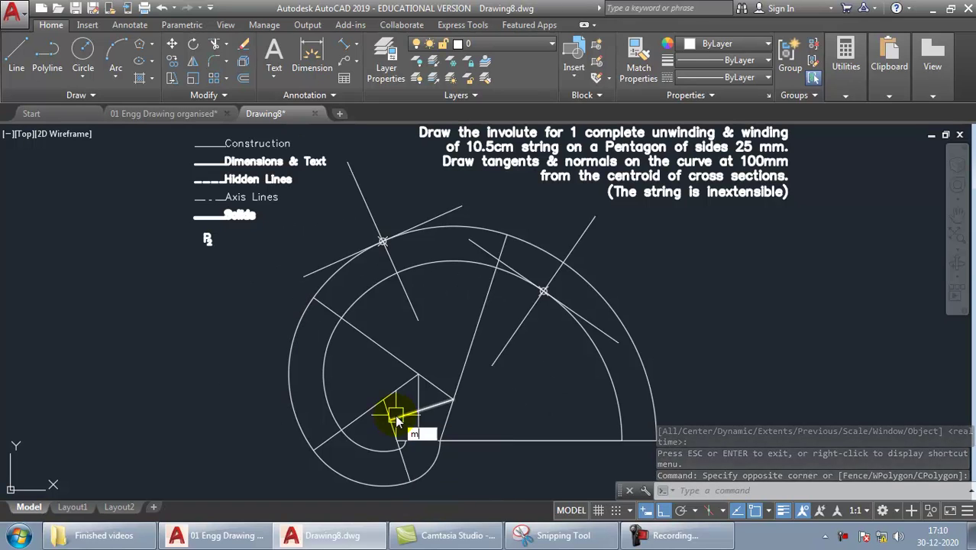
pyautogui.write('MA')
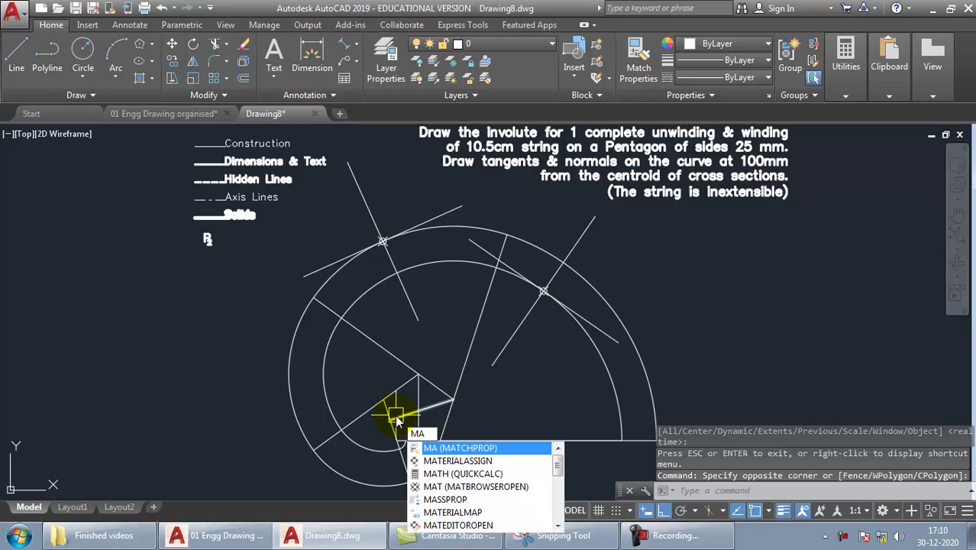
pyautogui.press('Return')
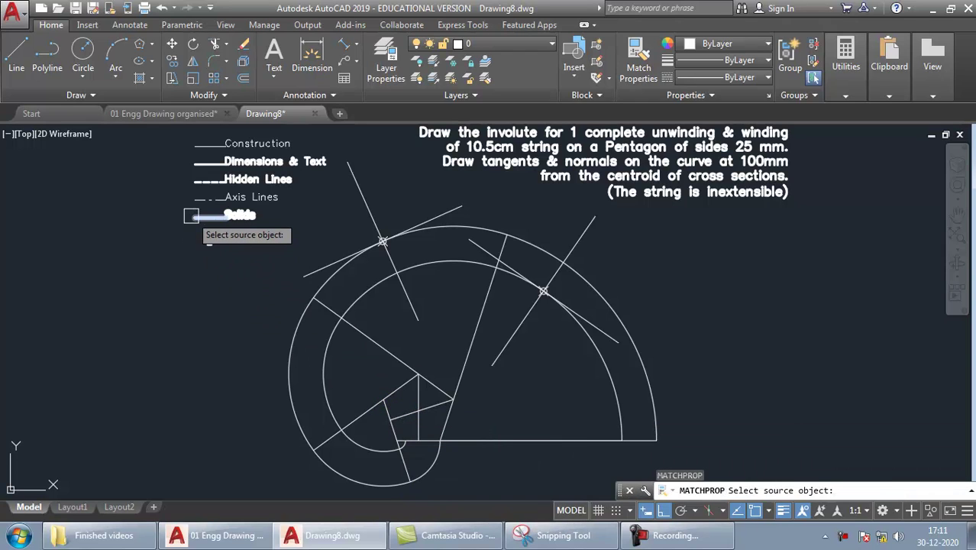
pyautogui.click(190, 216)
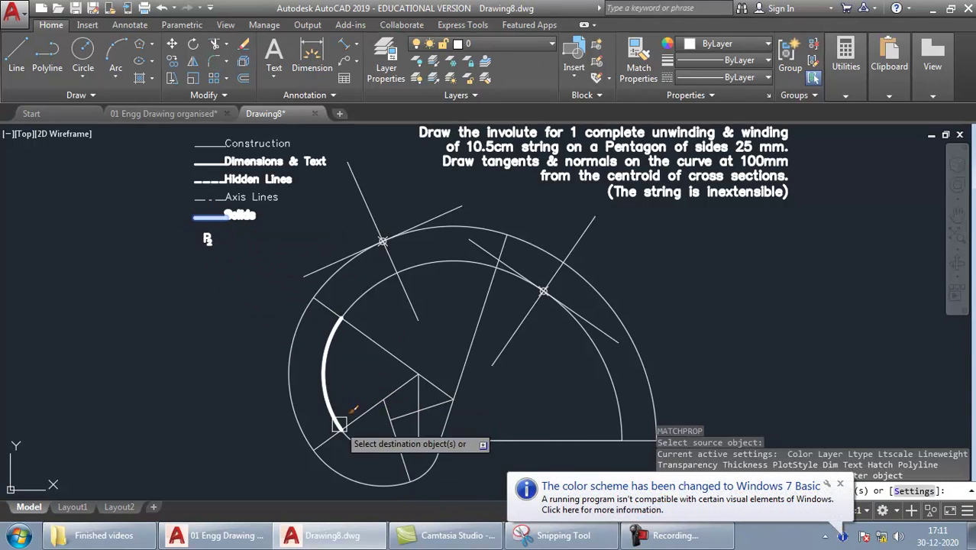
pyautogui.click(393, 484)
pyautogui.click(328, 460)
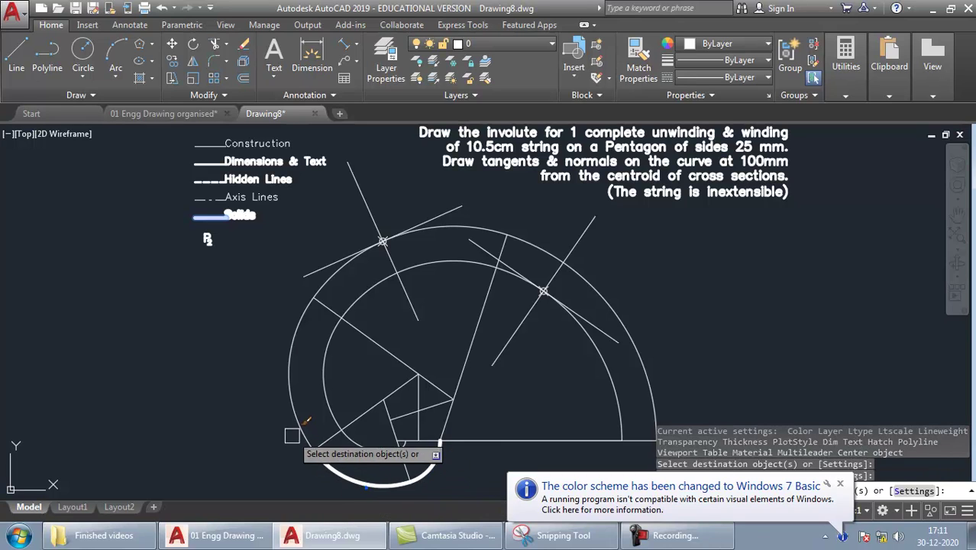
pyautogui.click(292, 410)
pyautogui.click(316, 293)
pyautogui.click(336, 249)
pyautogui.click(363, 206)
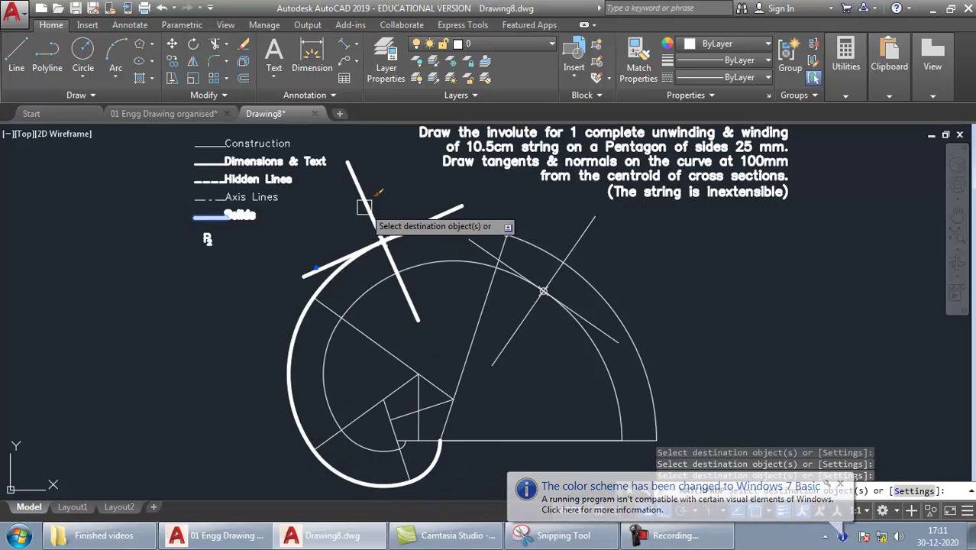
pyautogui.click(435, 227)
pyautogui.click(539, 245)
# Step: Apply the same Solids line properties to the inner involute's arcs and its tangent and normal
pyautogui.click(554, 275)
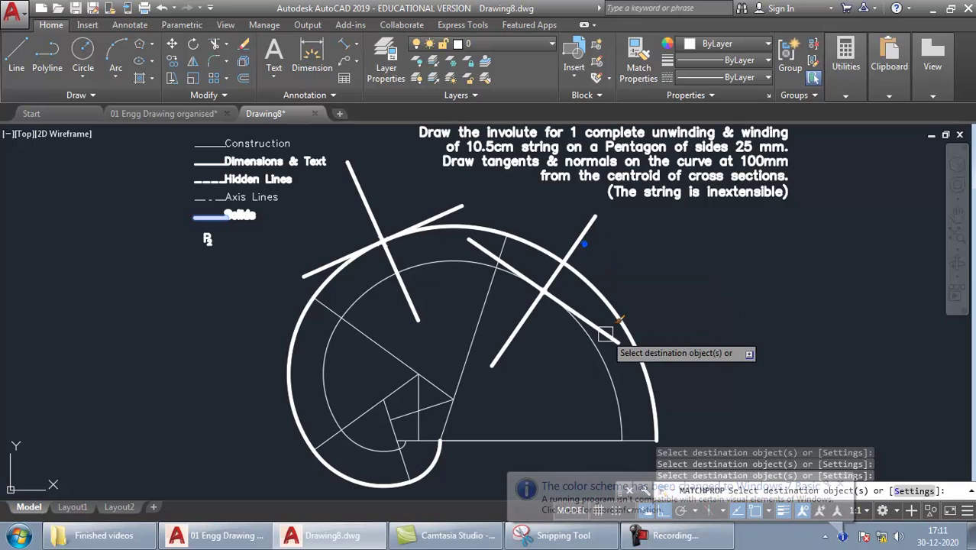
pyautogui.click(599, 330)
pyautogui.click(404, 257)
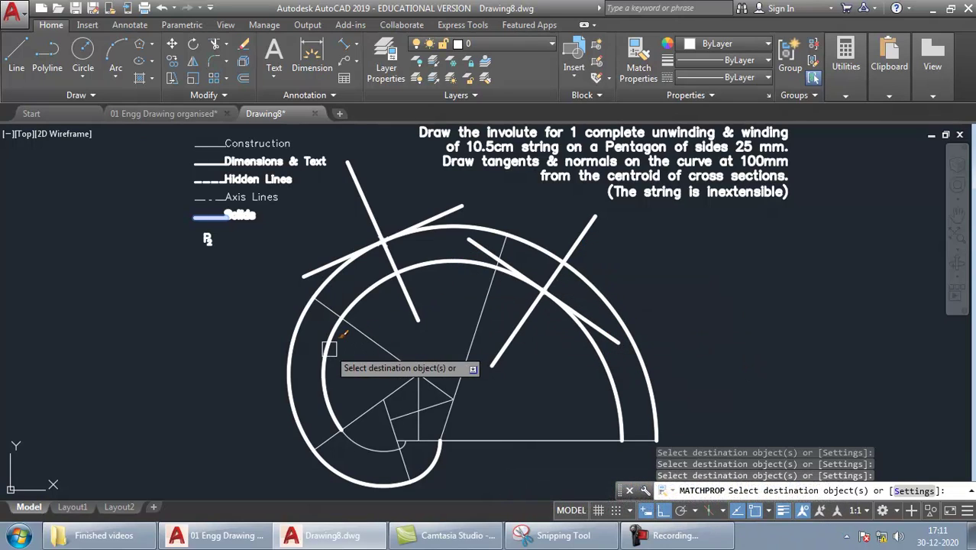
pyautogui.click(401, 452)
pyautogui.click(429, 477)
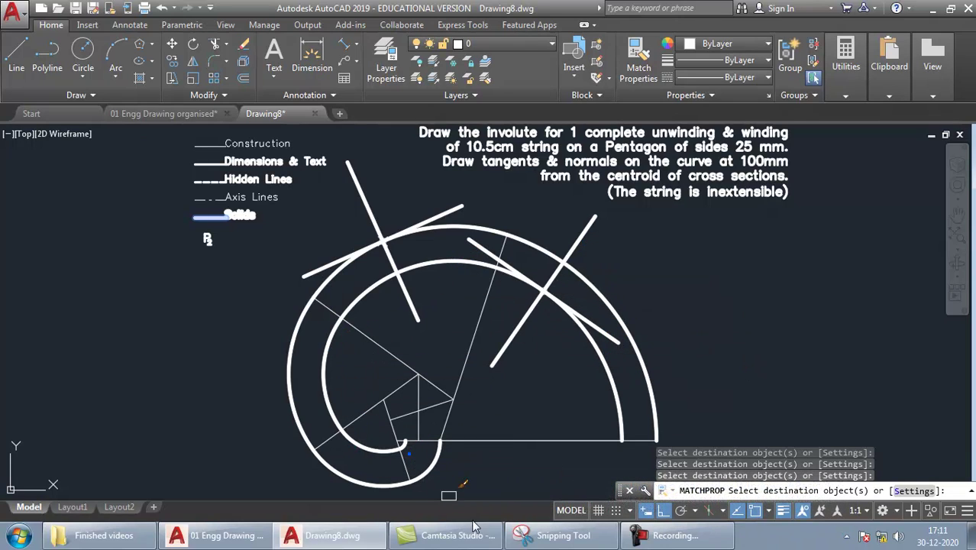
pyautogui.press('Escape')
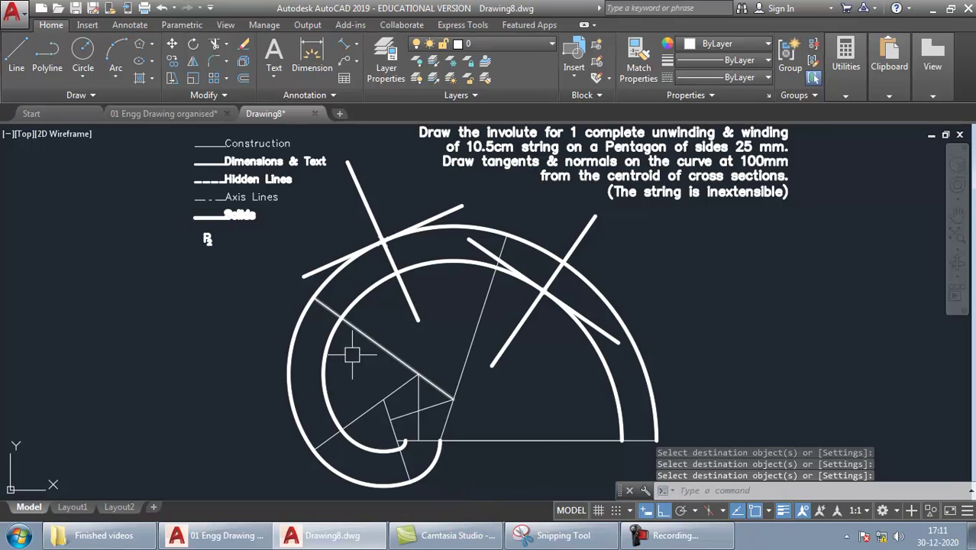
# Step: Save the drawing on drive D as a DWG file named after the person
pyautogui.click(704, 377)
pyautogui.click(762, 332)
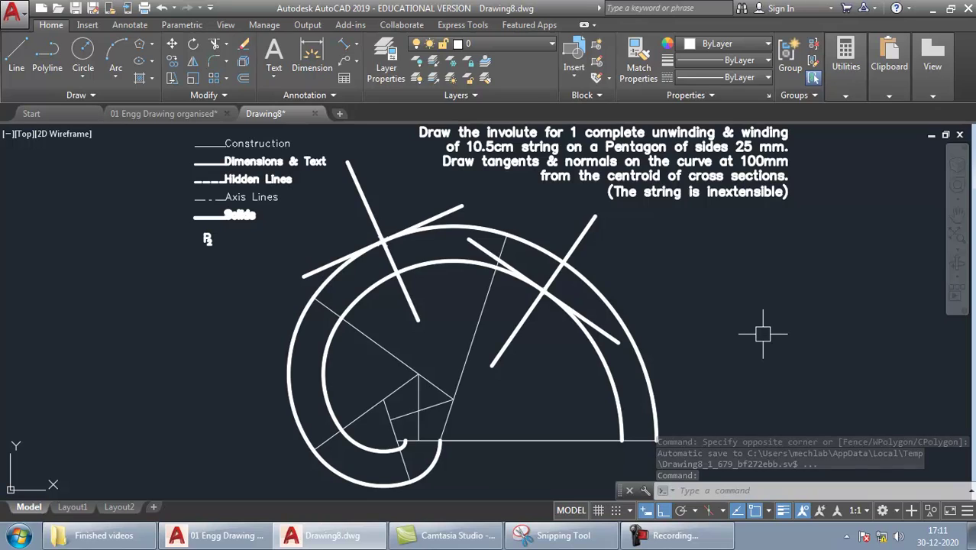
pyautogui.hotkey('ctrl', 's')
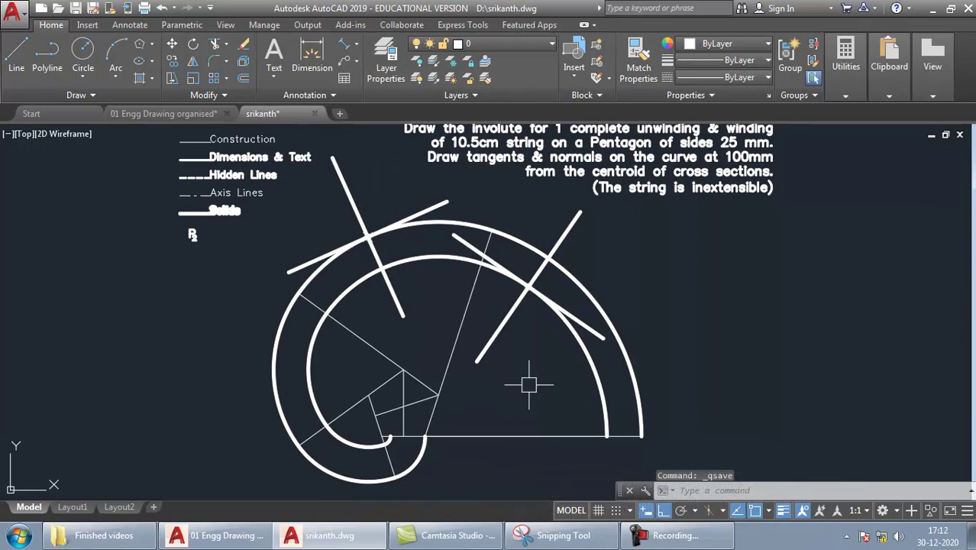
pyautogui.moveTo(251, 280); pyautogui.dragTo(249, 296, button='middle')
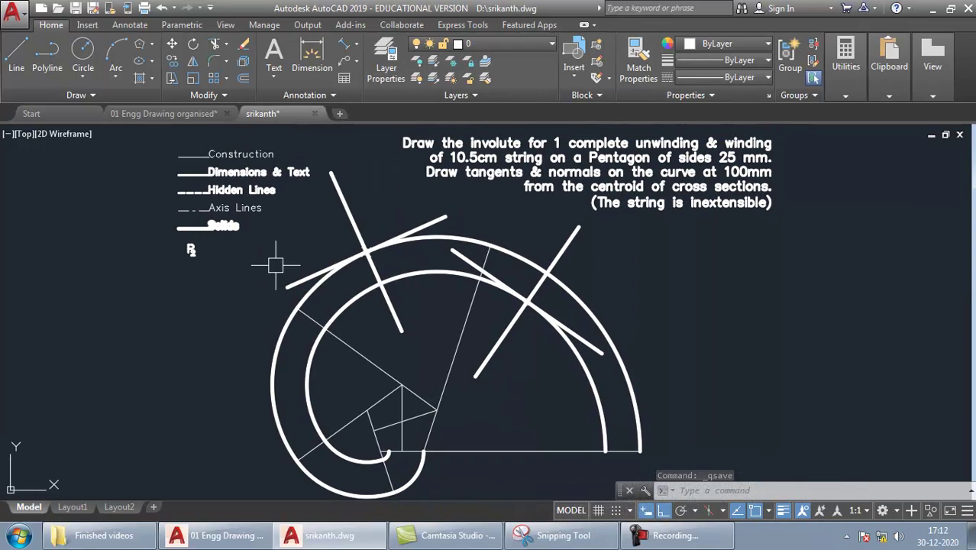